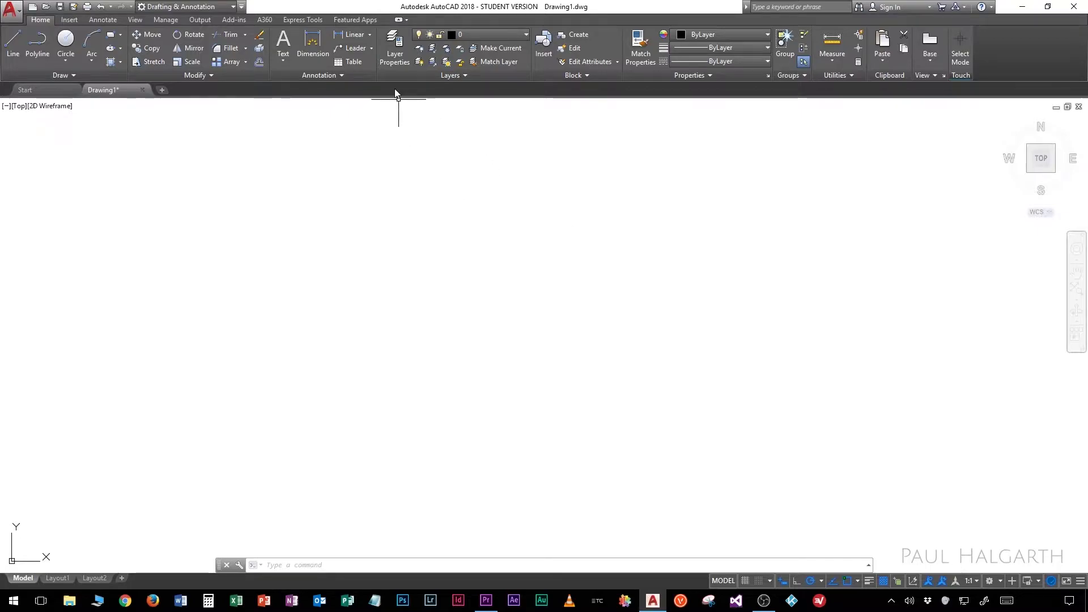
Create a layer named Title Block, make it the current layer, and close the layer manager
left_click(391, 48)
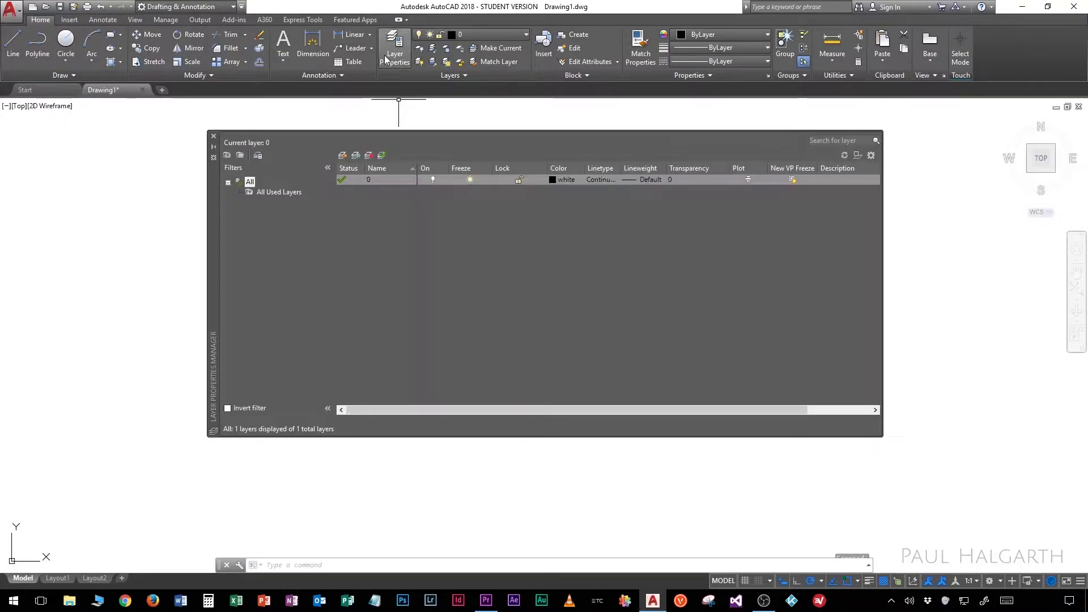
left_click(343, 155)
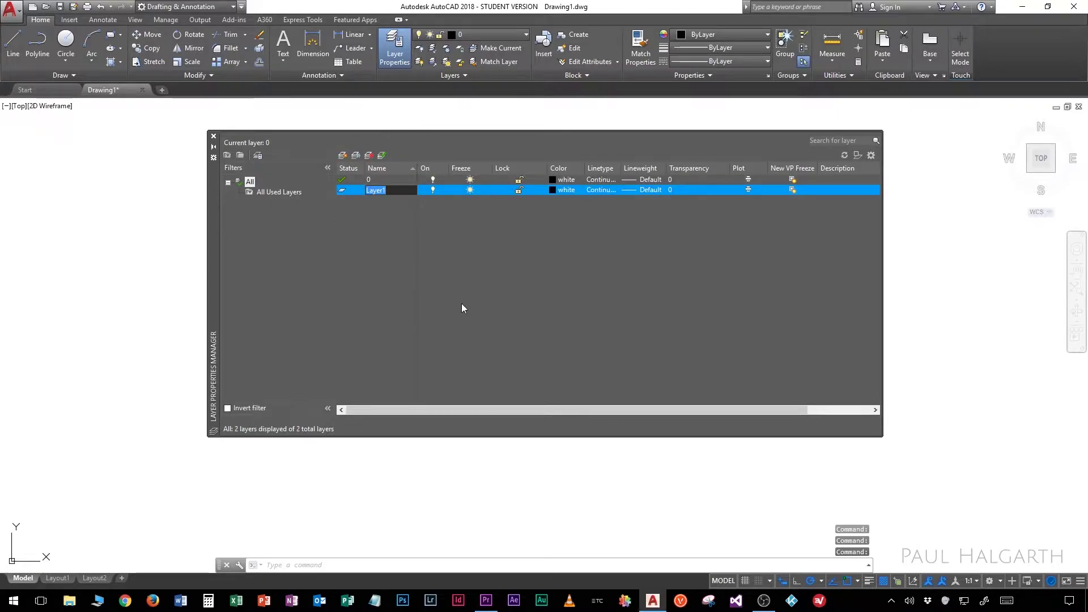
type("Title Block")
key("Return")
left_click(381, 156)
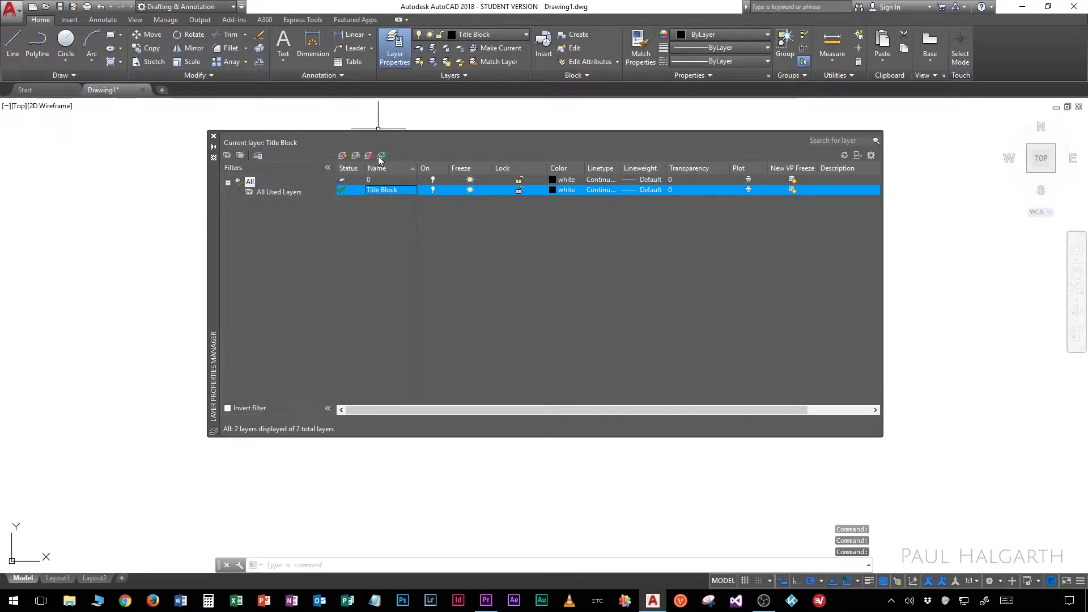
left_click(395, 53)
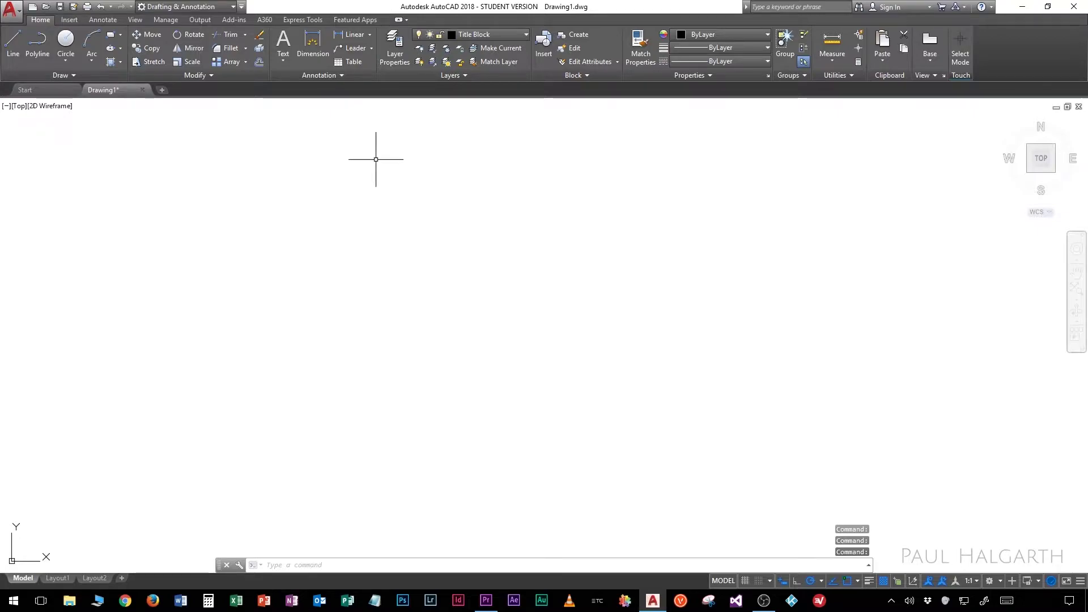
Draw a rectangle by dimensions, 1000 long and 255 wide, for the title block's outer border
left_click(111, 37)
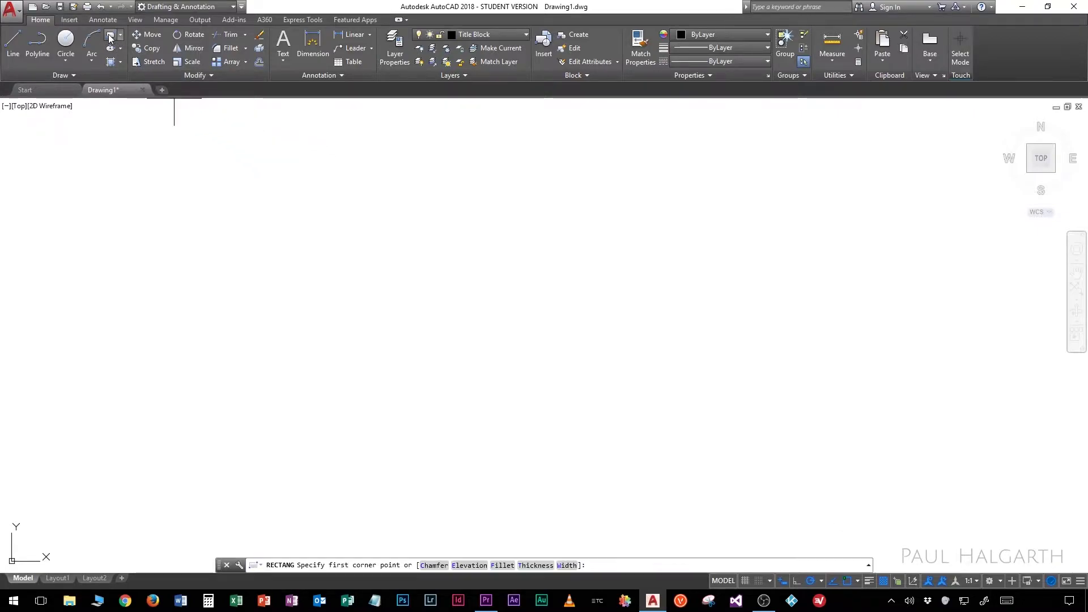
left_click(280, 195)
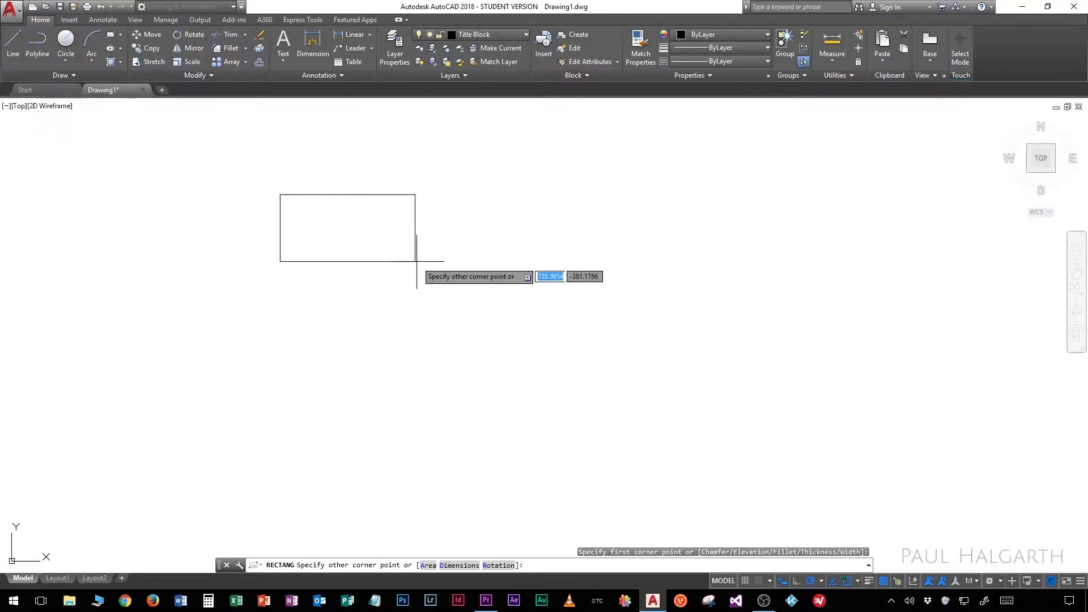
key("Down")
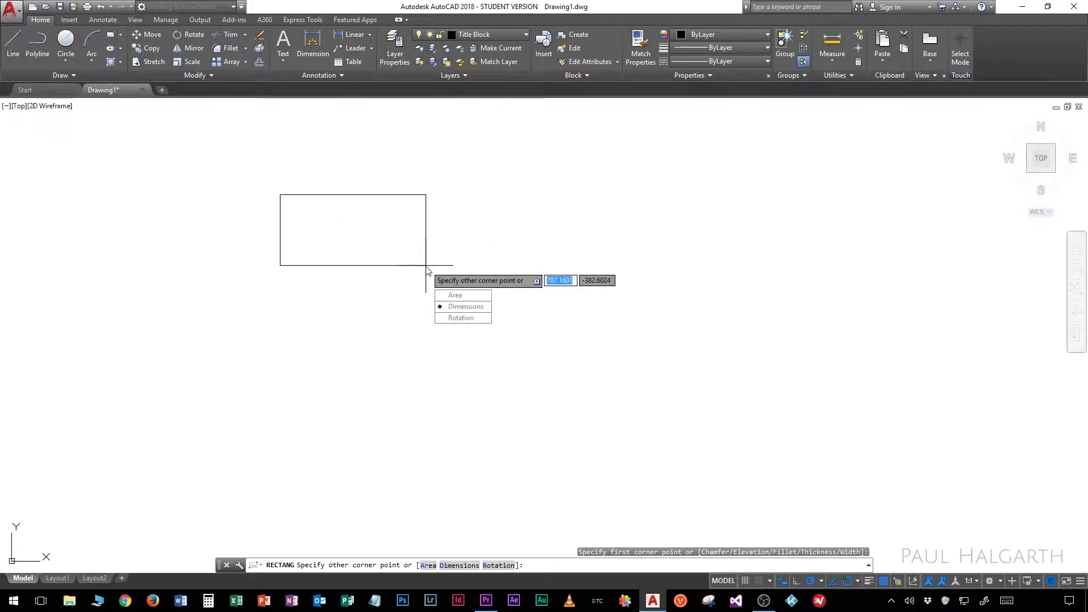
key("Return")
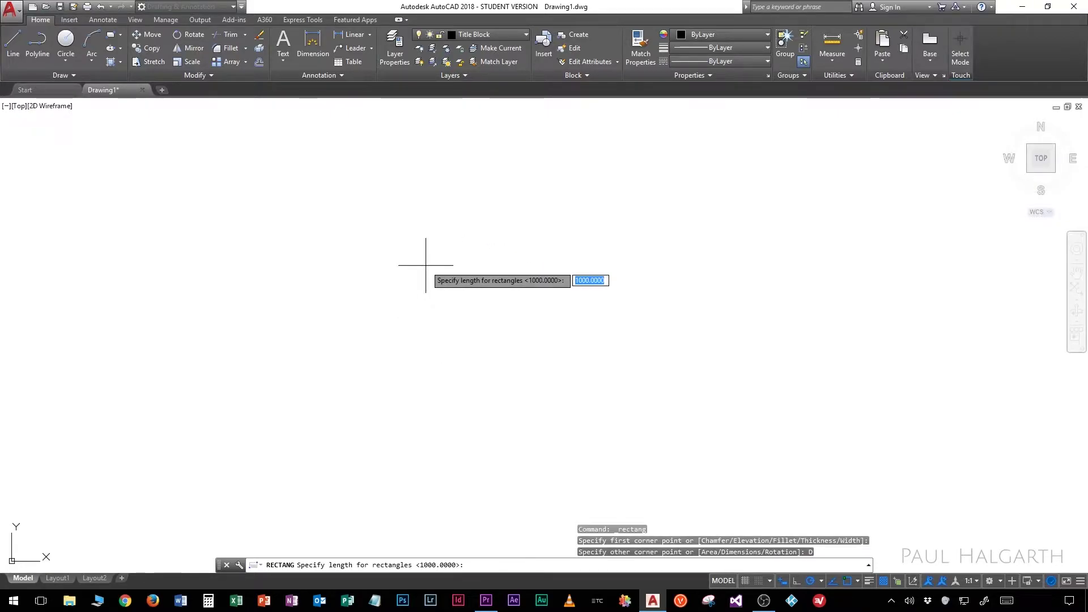
key("Return")
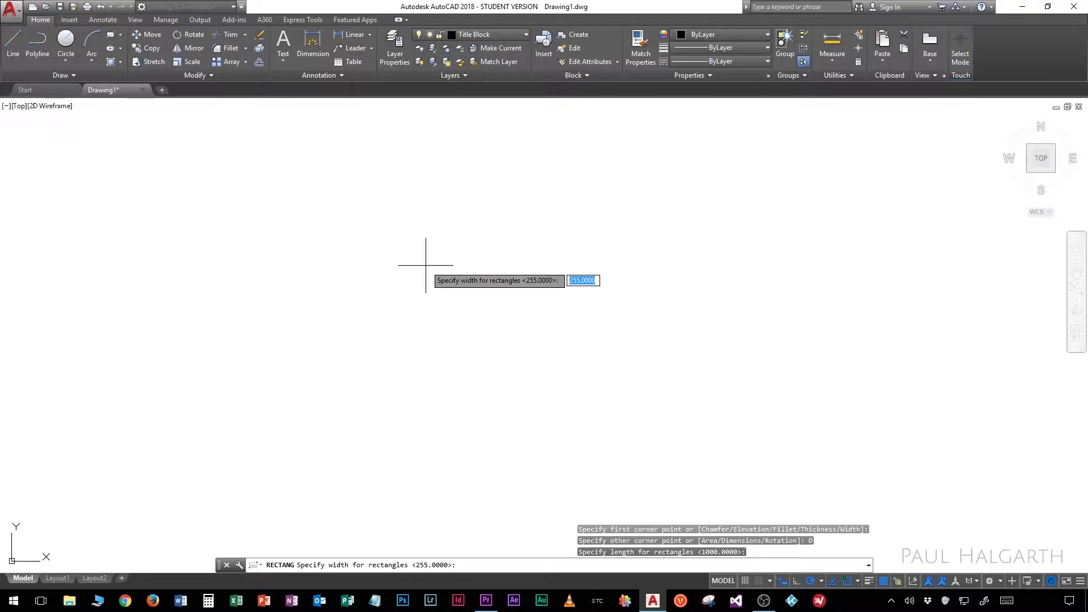
key("Return")
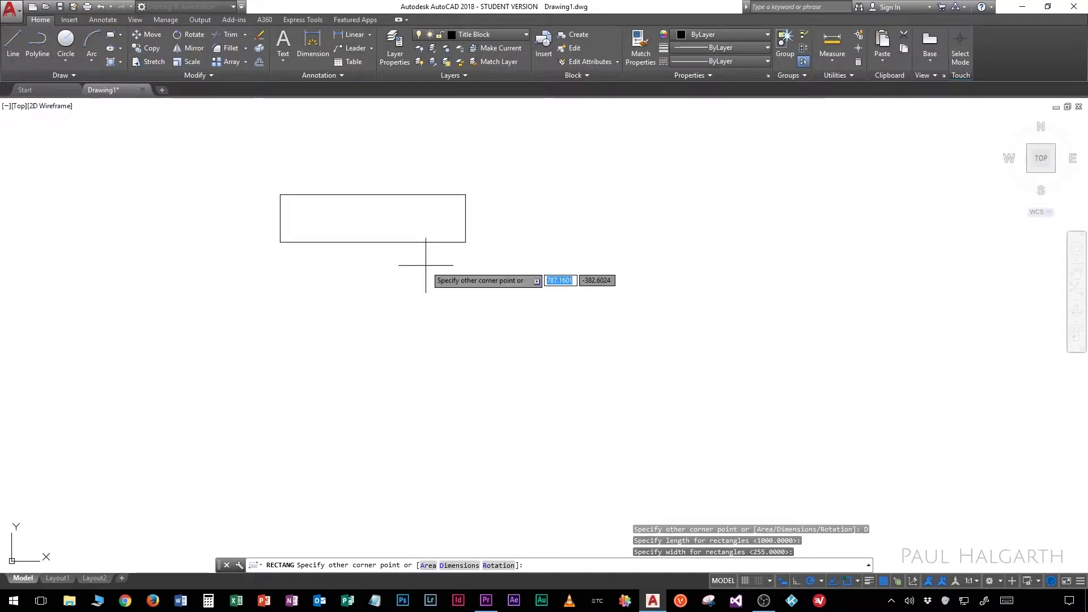
left_click(425, 265)
Offset the rectangle 5 units inward to form the inner border
scroll(397, 218, "up", 4)
middle_click_drag(360, 212, 520, 257)
left_click(261, 63)
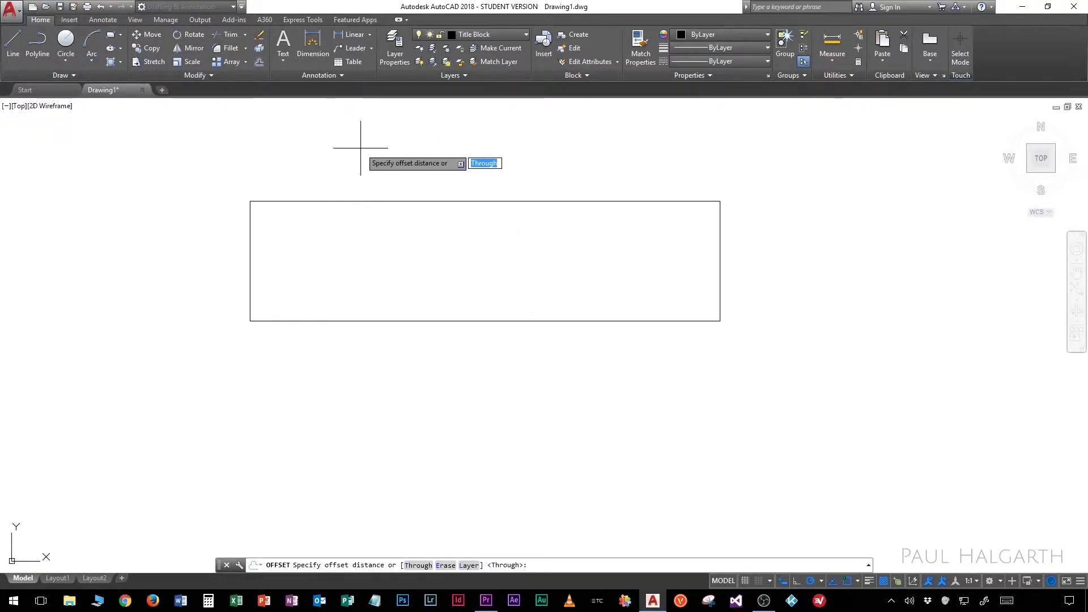
key("Return")
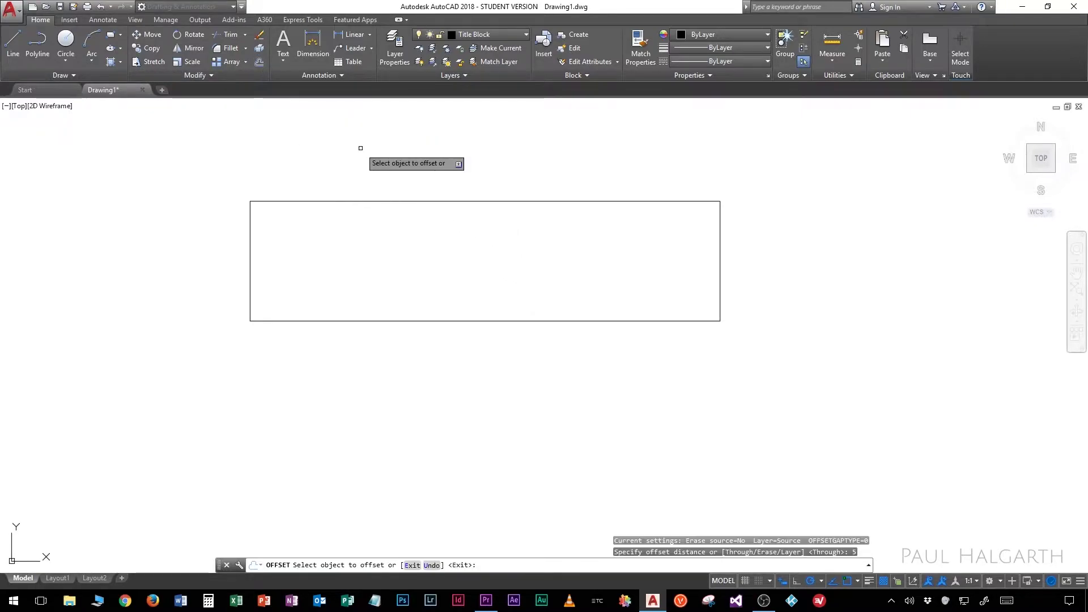
left_click(402, 202)
left_click(403, 229)
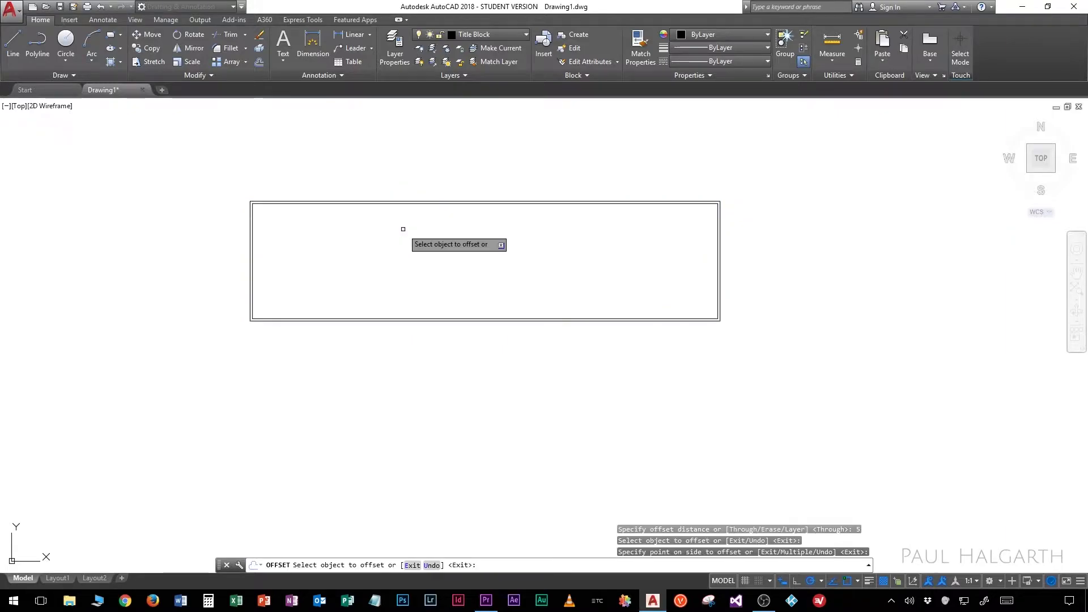
key("Return")
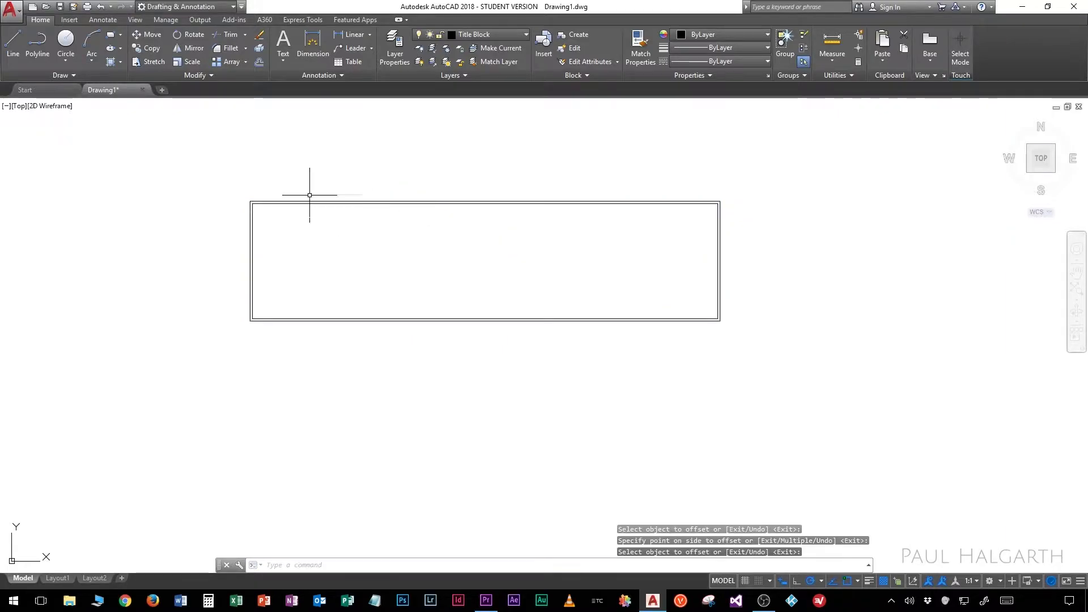
Explode both border rectangles into separate lines
left_click(226, 179)
left_click(769, 370)
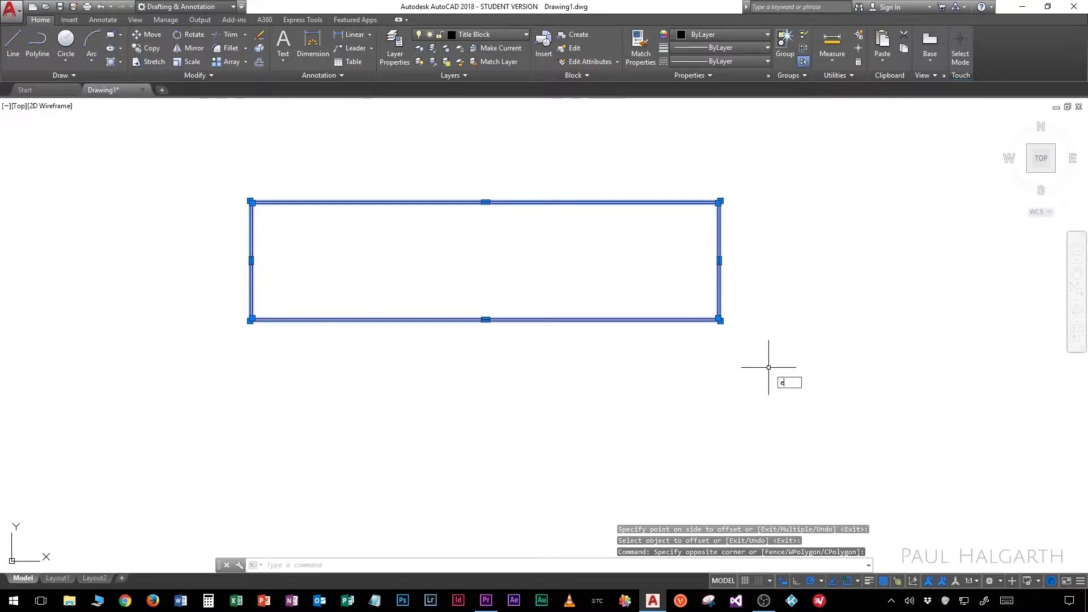
key("Return")
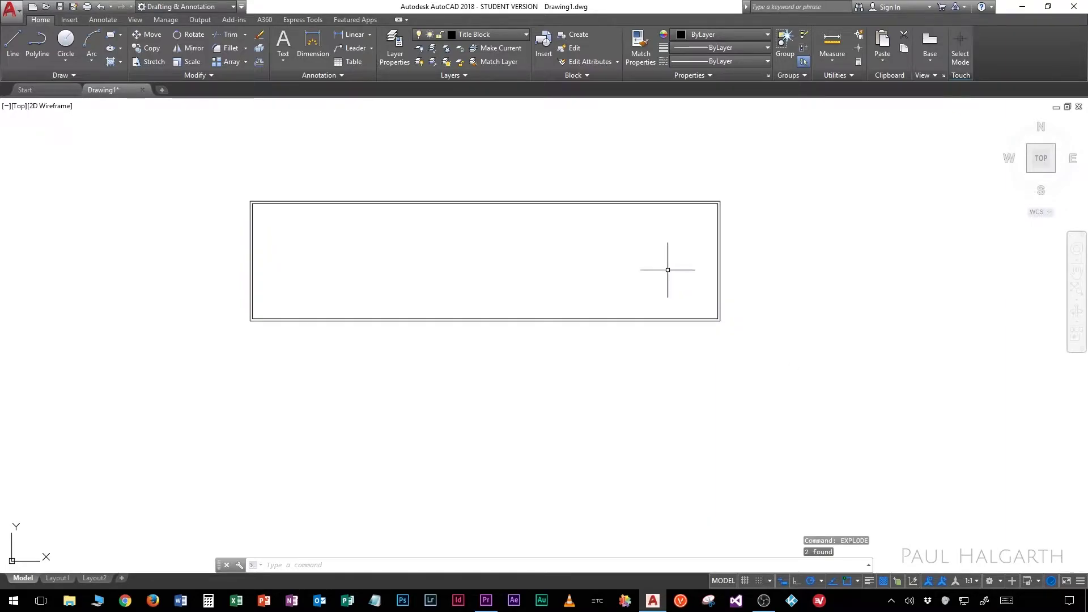
Draw a horizontal line across the inner border, starting 35 units below its top-left corner and ending on its right edge
scroll(419, 201, "up", 2)
scroll(338, 224, "up", 2)
scroll(360, 231, "down", 2)
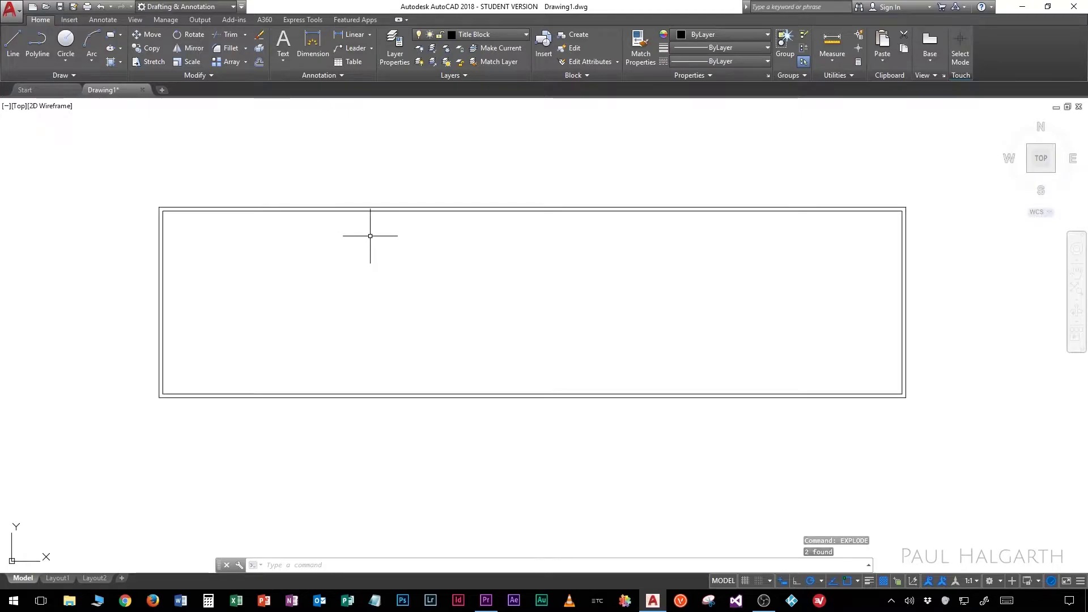
left_click(14, 45)
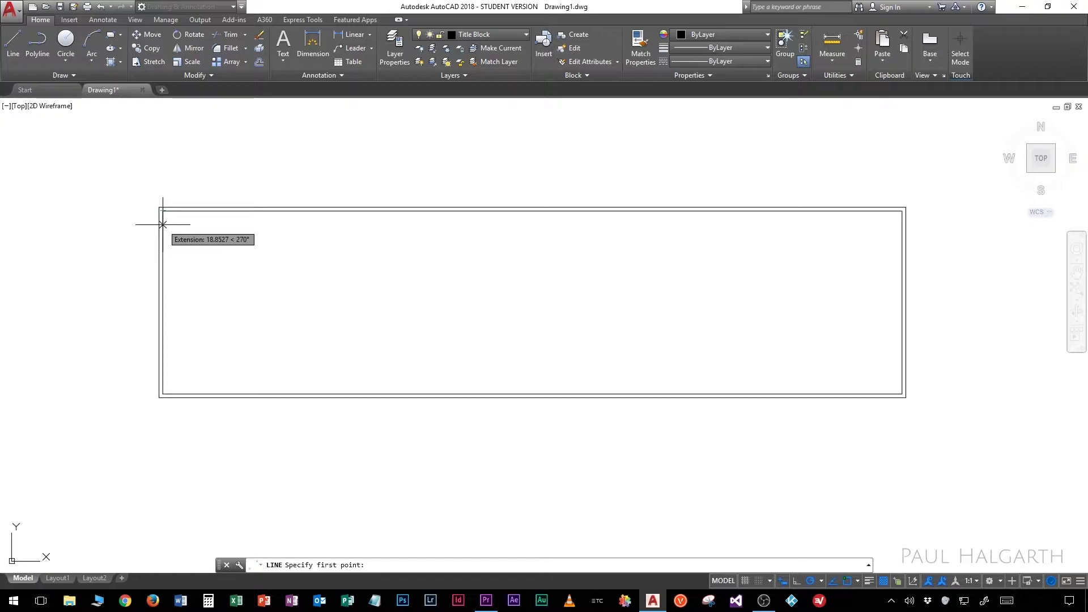
type("35")
key("Return")
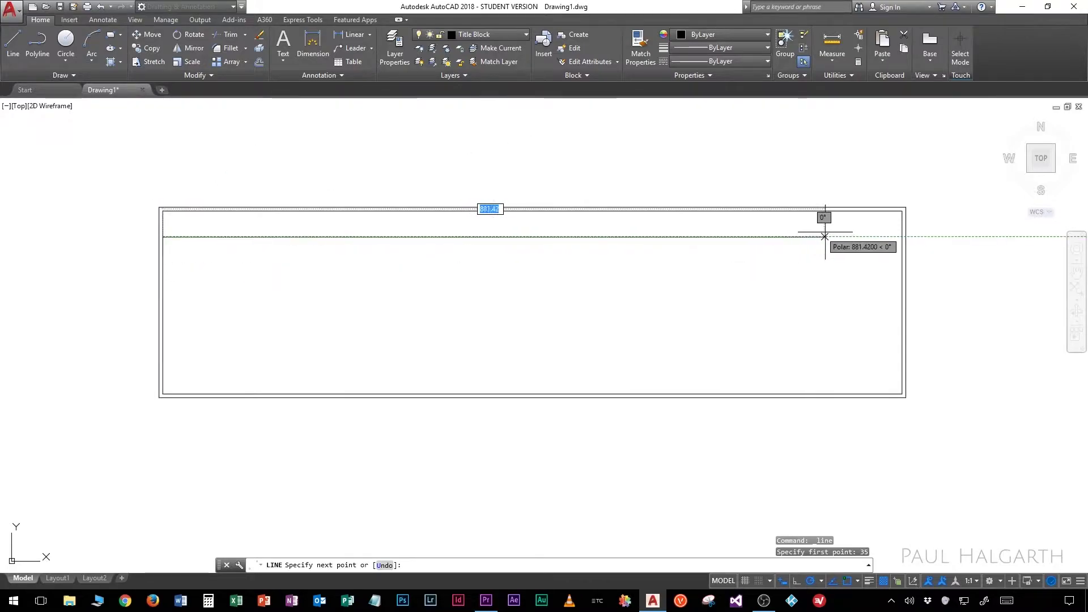
left_click(902, 237)
key("Return")
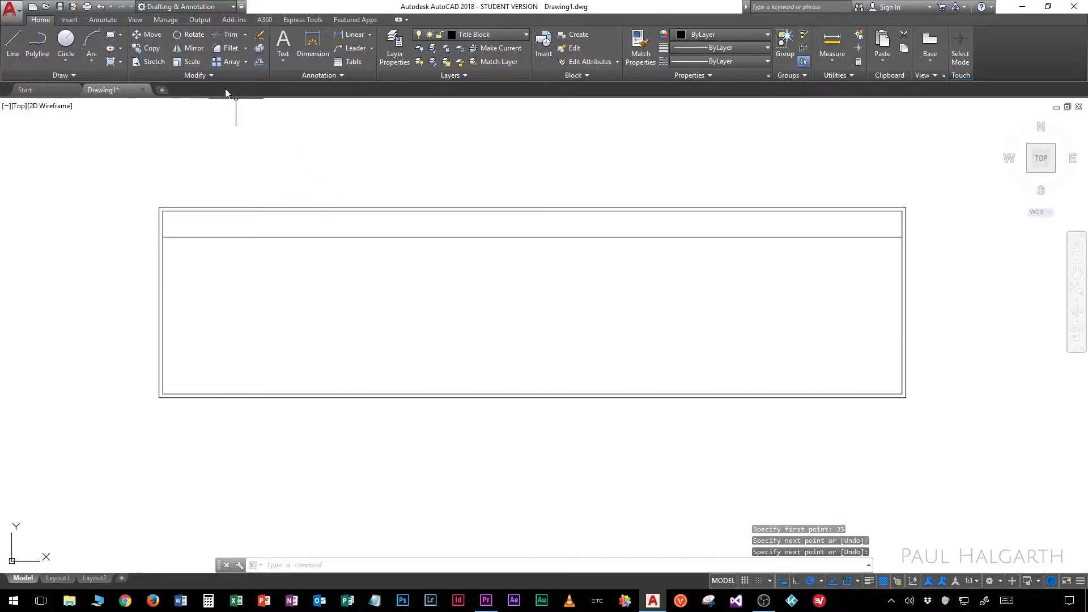
Offset the horizontal line repeatedly downward at 35-unit spacing with the Multiple option, making five copies to divide the inner border into rows
left_click(259, 62)
type("35")
key("Return")
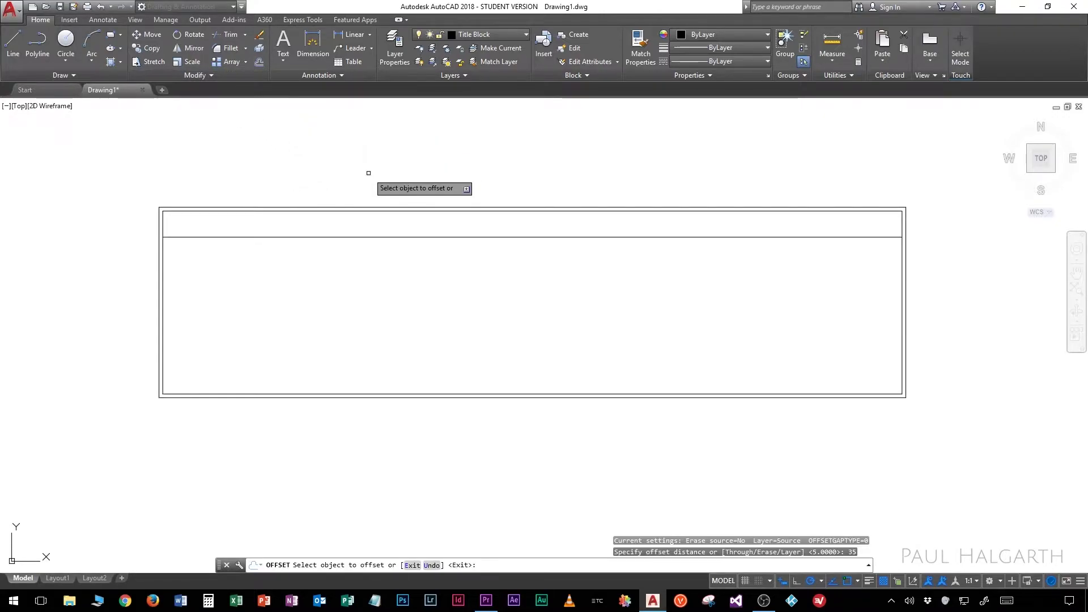
left_click(423, 237)
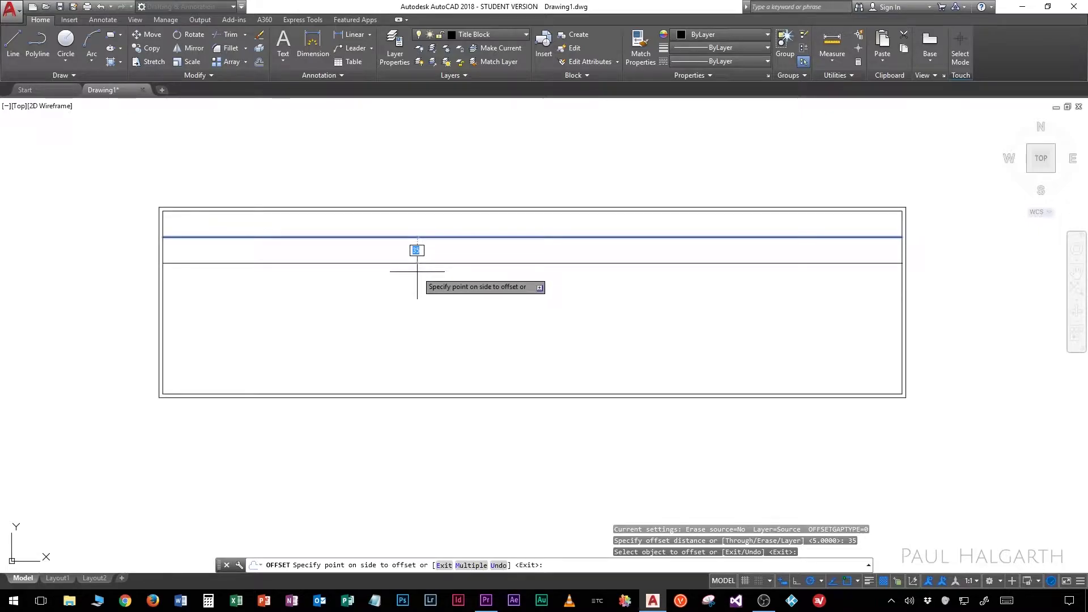
key("Down")
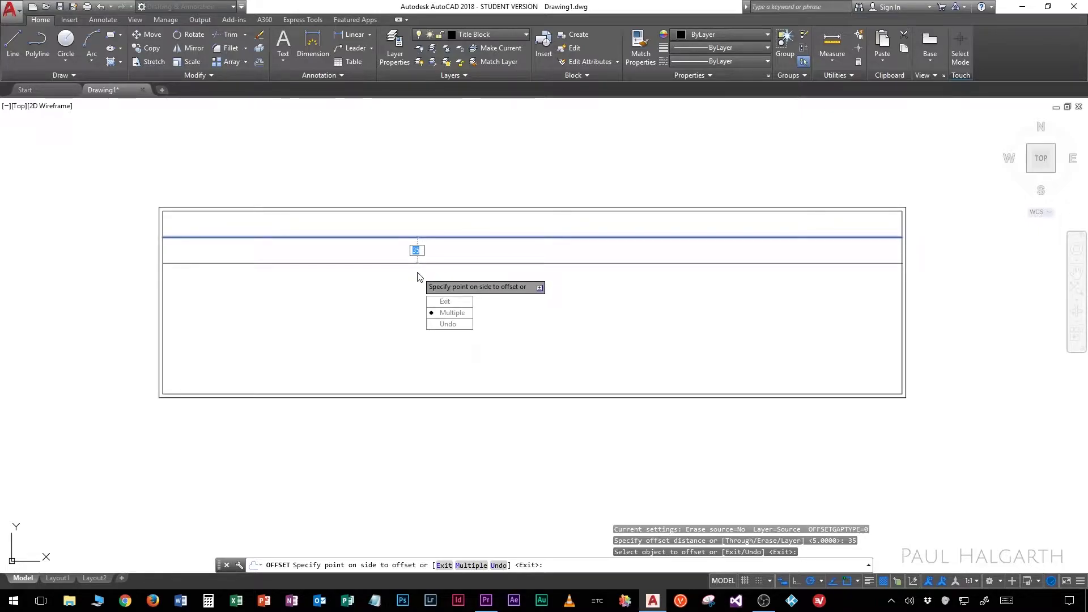
key("Return")
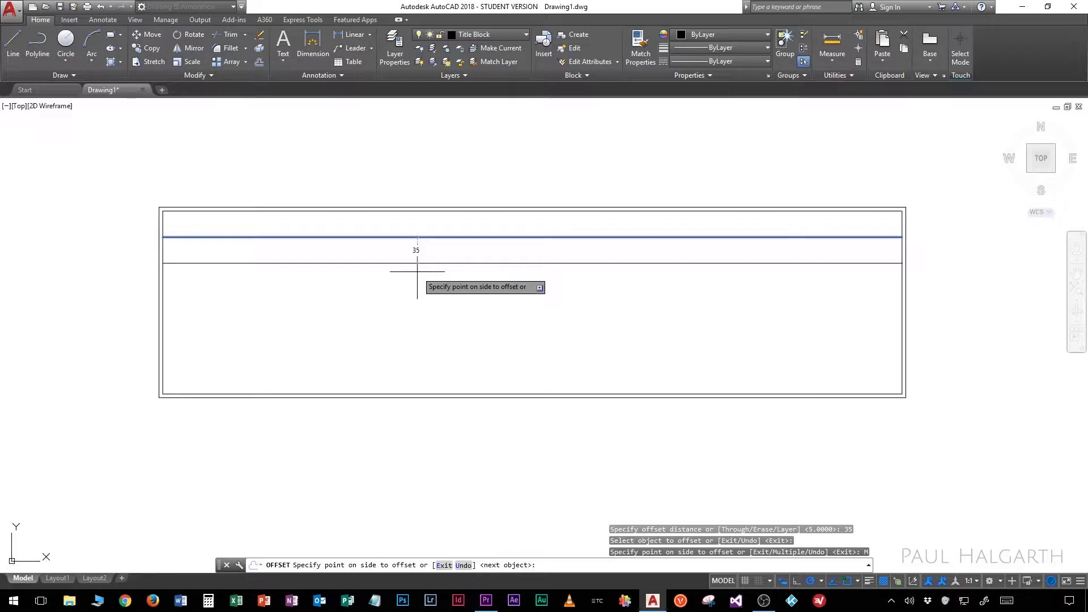
left_click(427, 318)
left_click(419, 347)
left_click(439, 369)
left_click(432, 394)
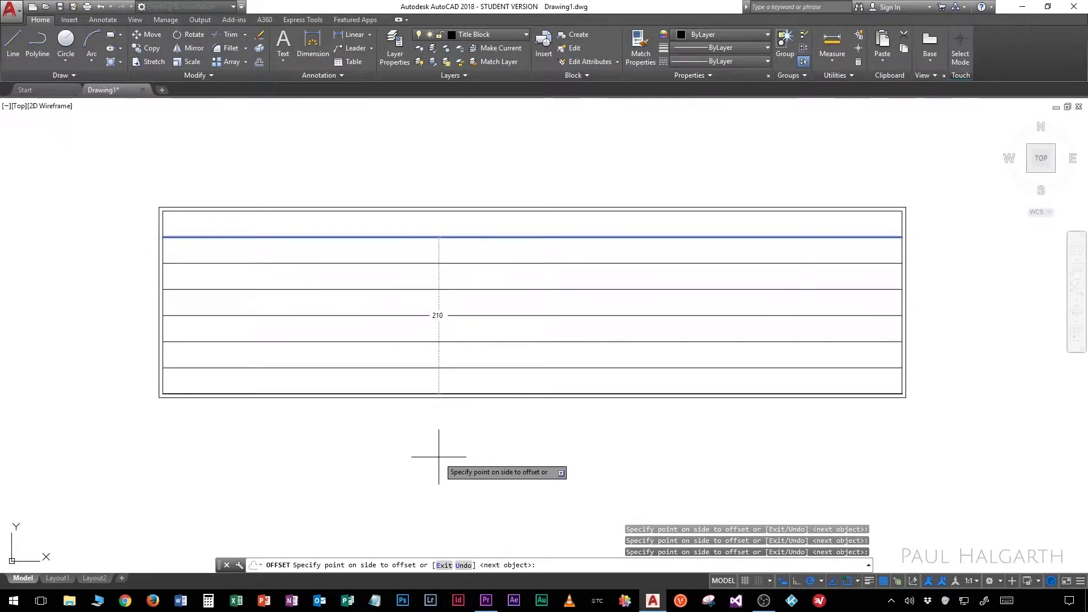
key("Return")
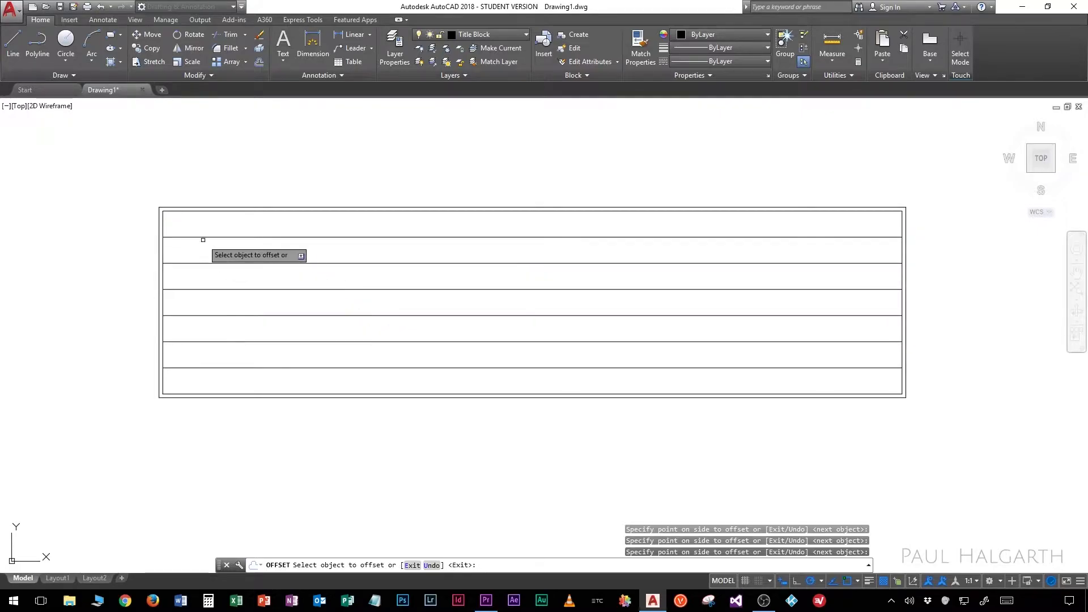
key("Escape")
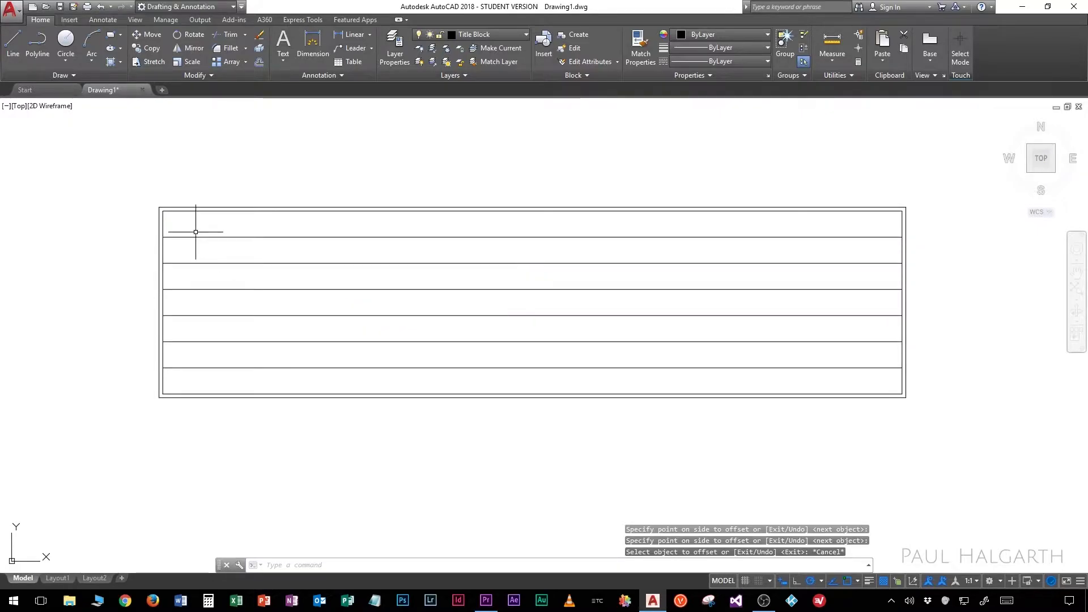
Draw a vertical line from 212 units left of the inner border's bottom-right corner up through the two lowest rows
left_click(12, 45)
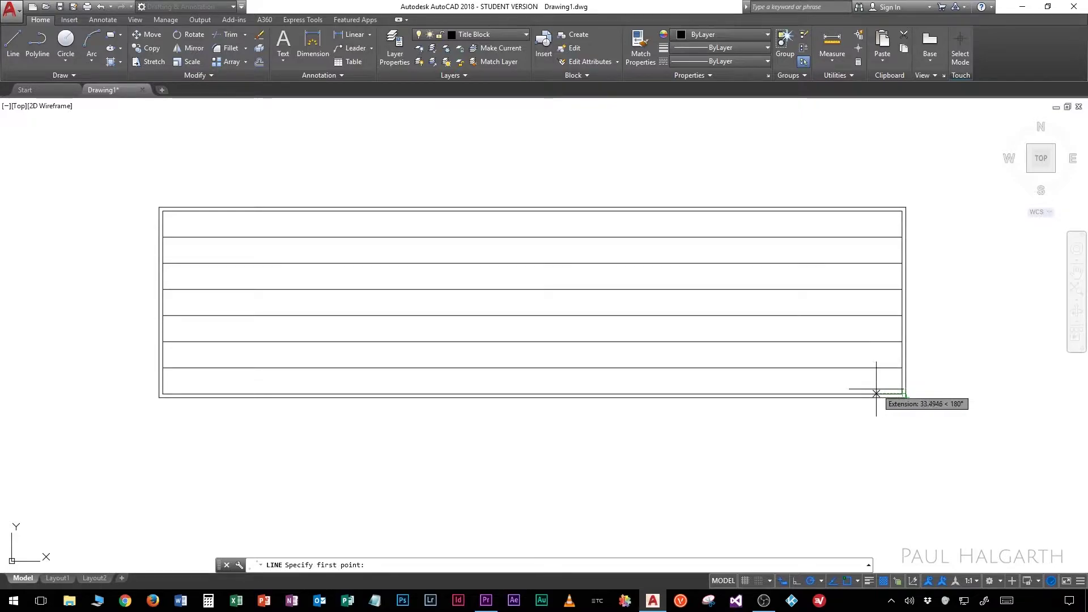
type("212")
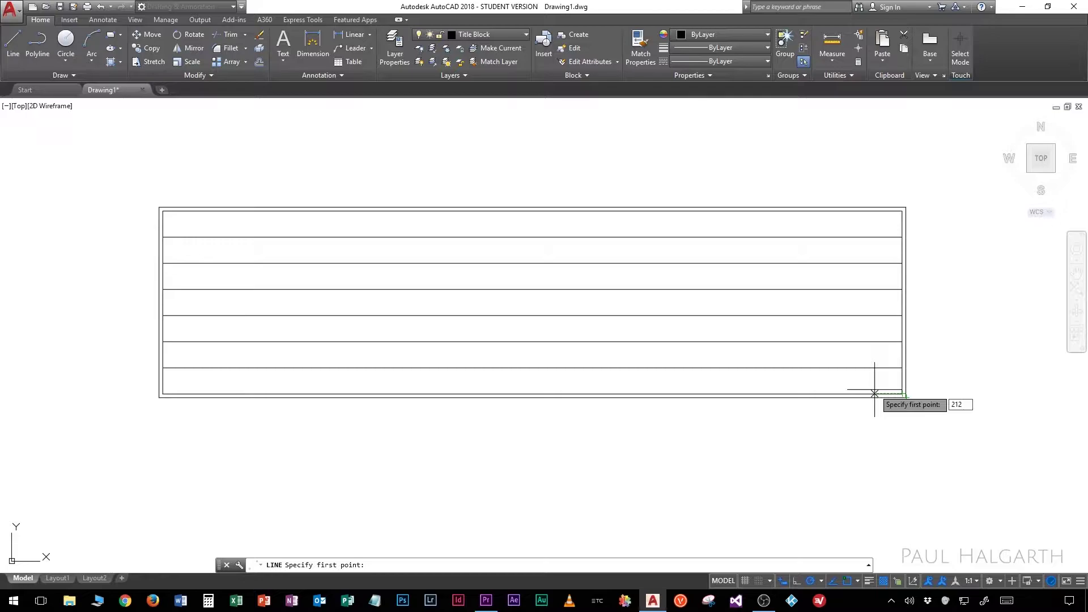
key("Return")
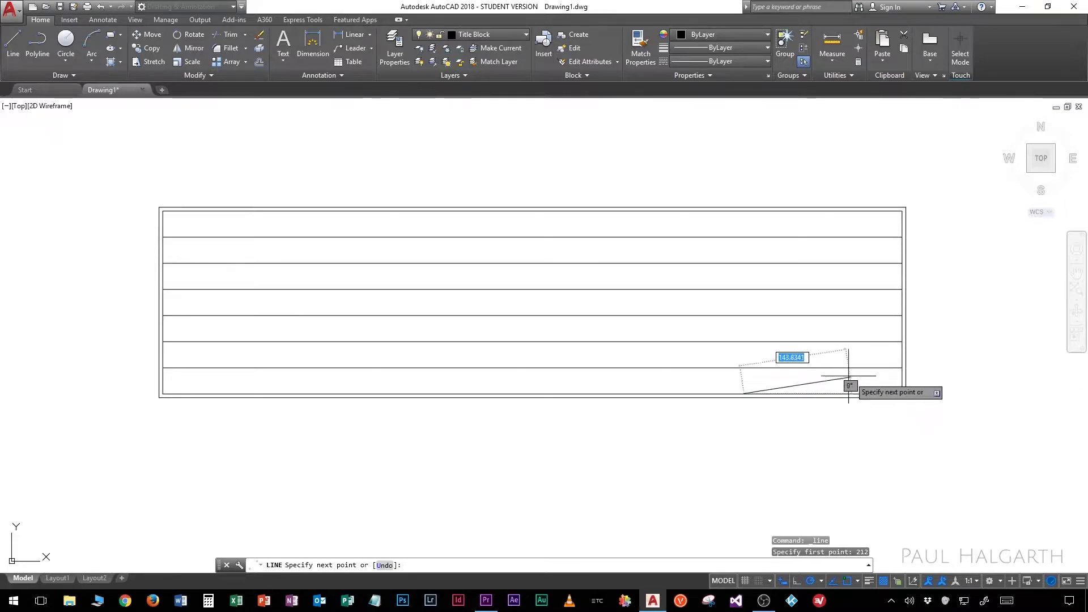
left_click(745, 341)
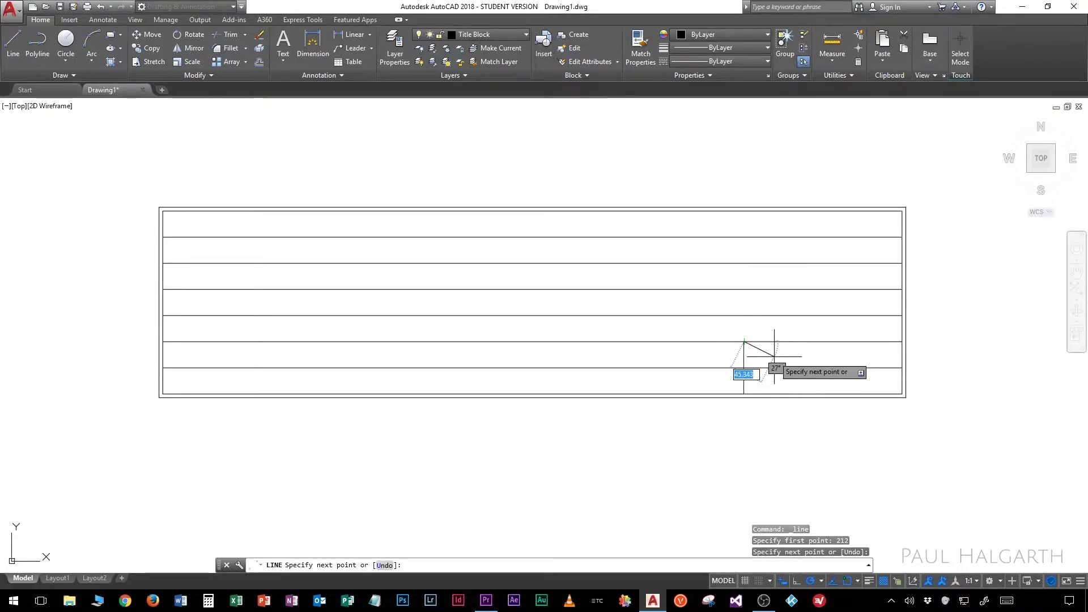
key("Return")
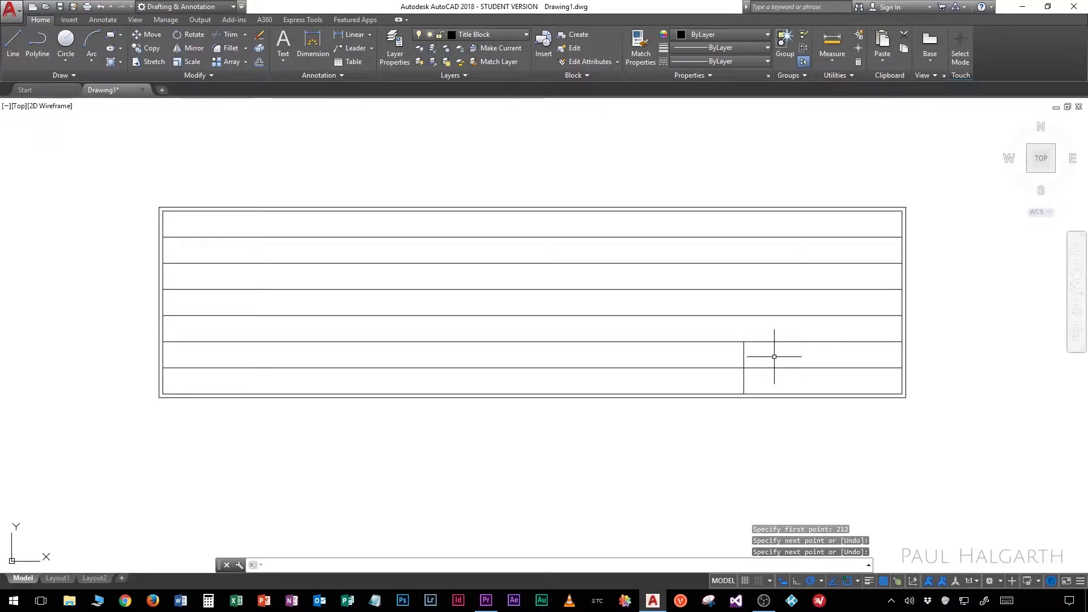
Draw a vertical line from 420 units left of the inner border's bottom-right corner up to the underside of the top row
key("Return")
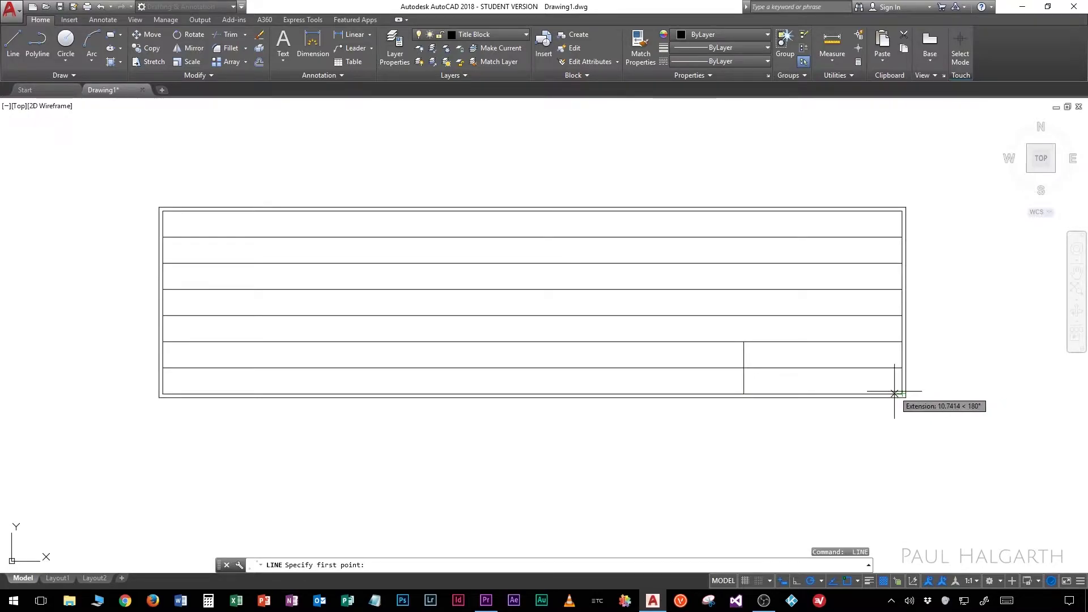
type("420")
key("Return")
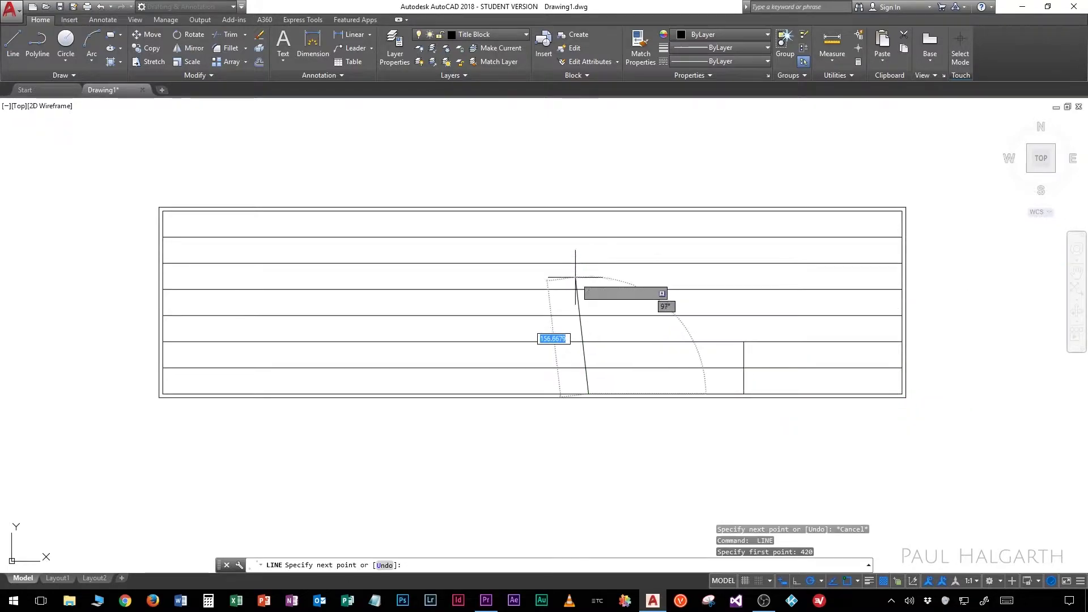
left_click(589, 237)
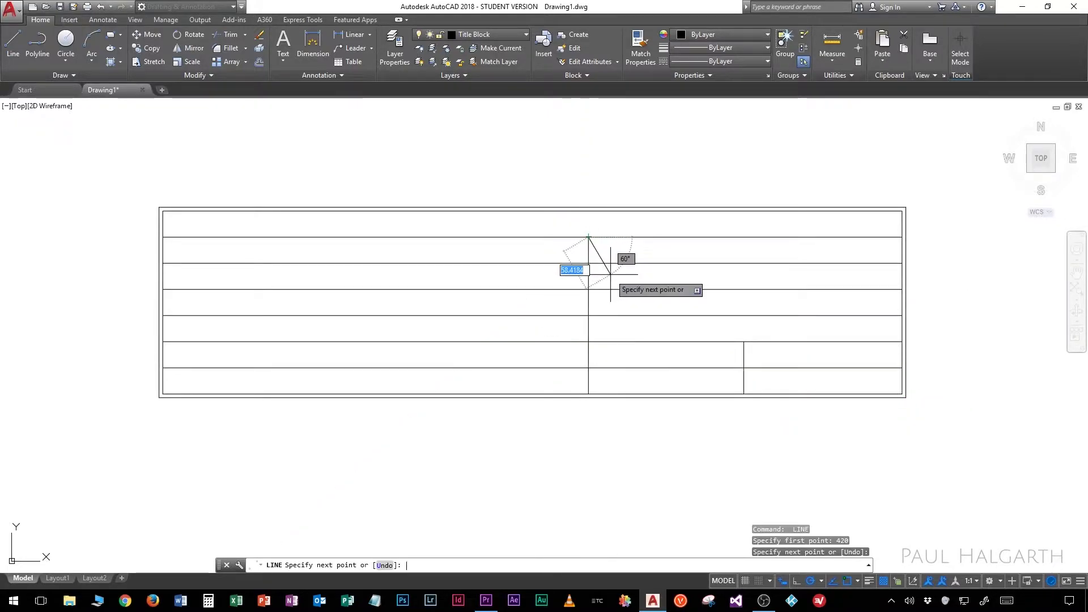
key("Return")
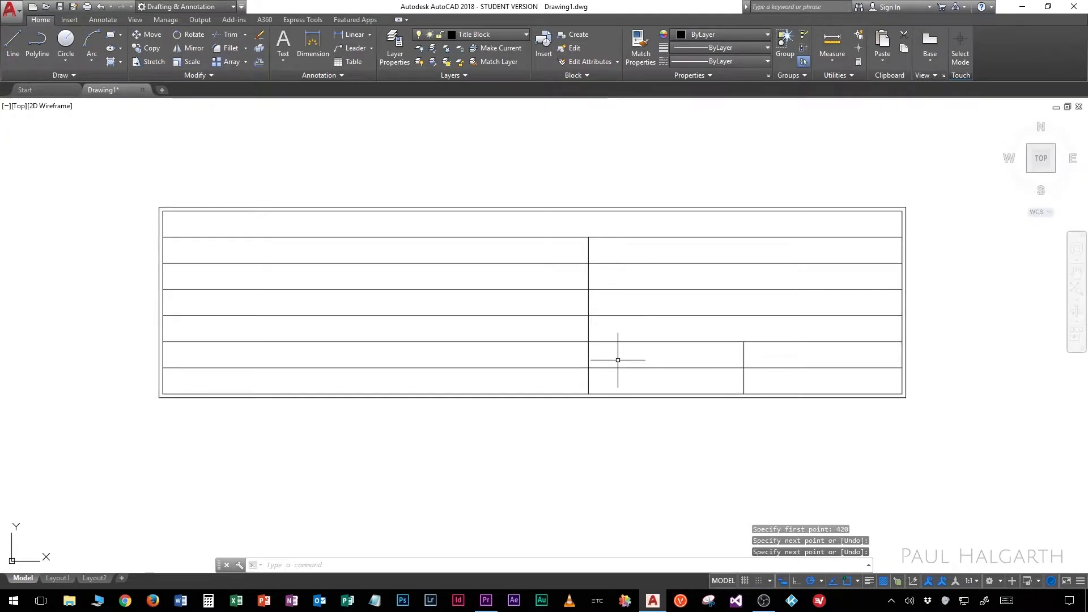
Draw a vertical line starting 45 units left of the 420-unit divider's bottom end, up to the underside of the second row
type("l")
key("Return")
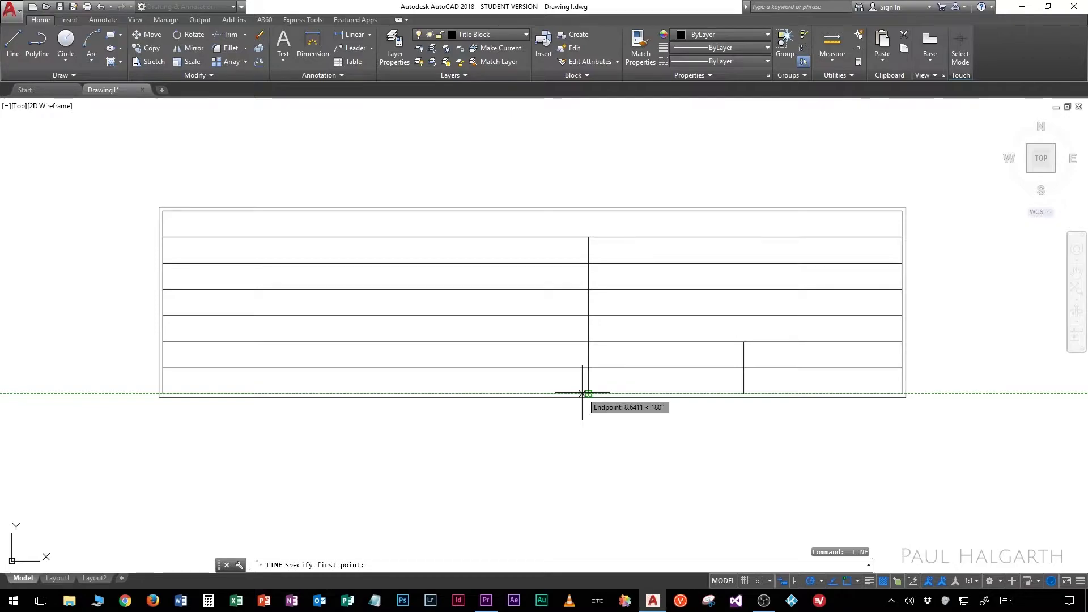
type("45")
key("Return")
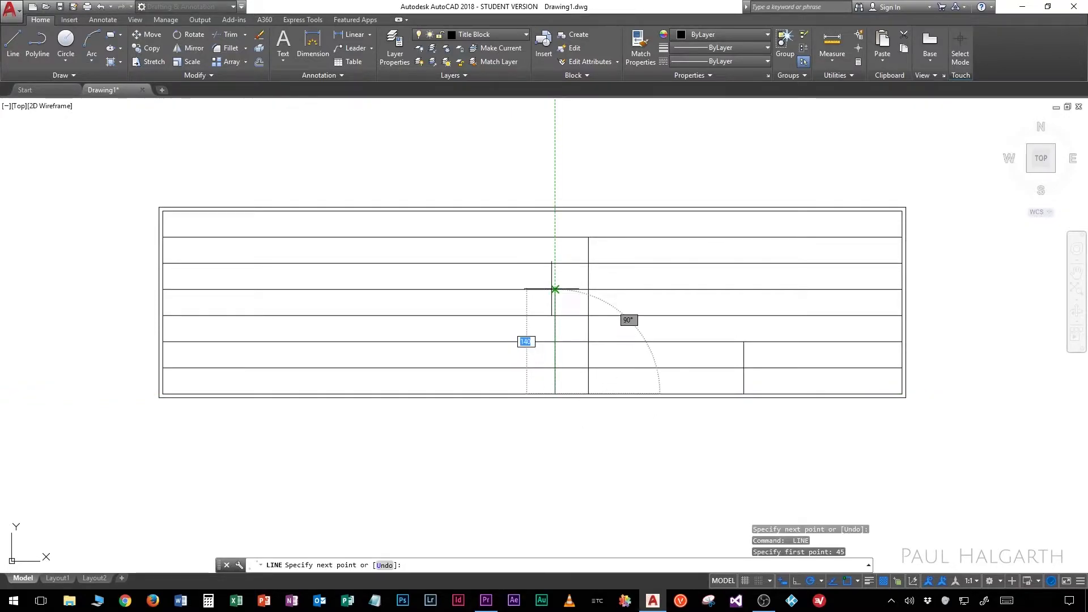
left_click(555, 237)
key("Return")
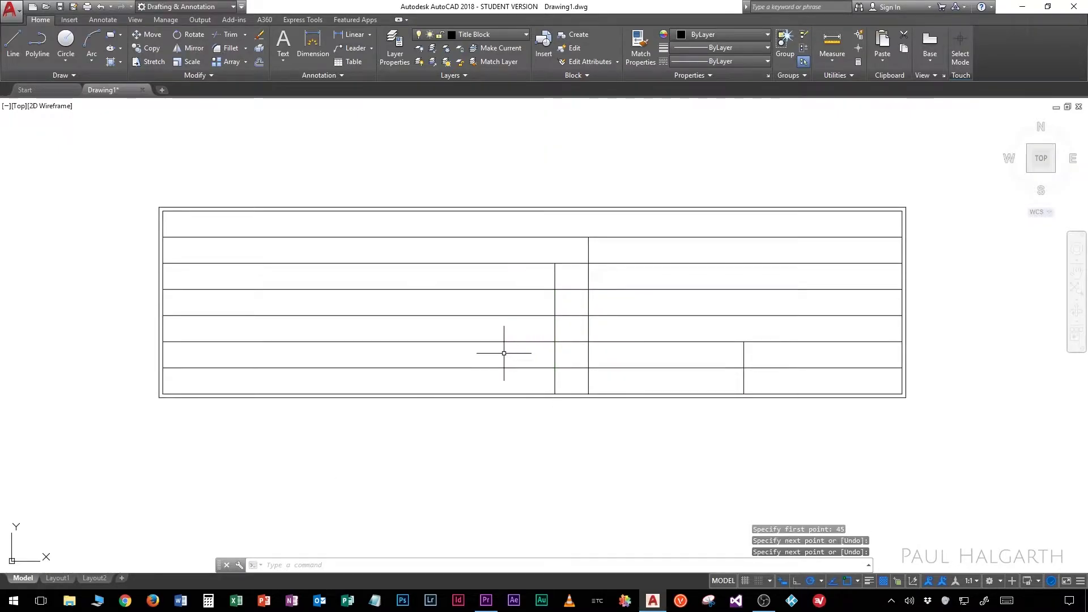
Draw another vertical divider 215 units further left, from the inner border's bottom edge up to the underside of the second row
key("Return")
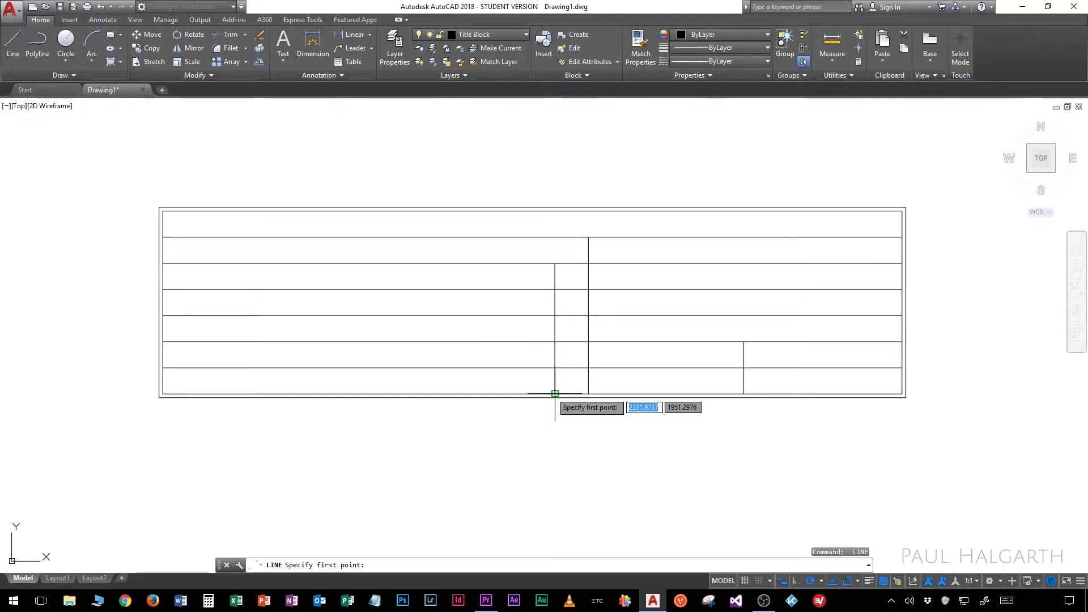
type("2")
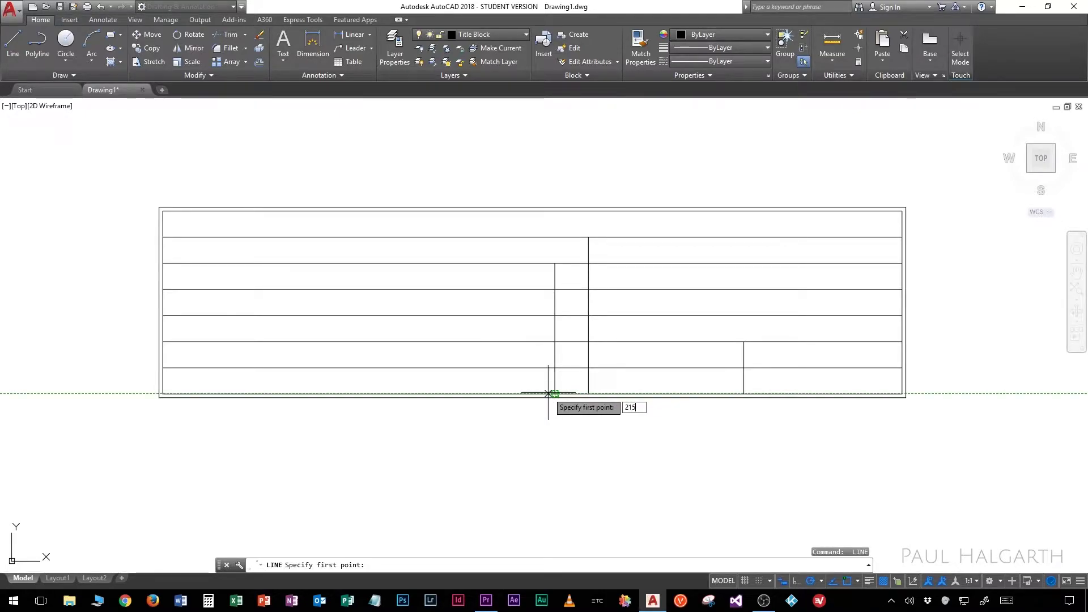
type("15")
key("Return")
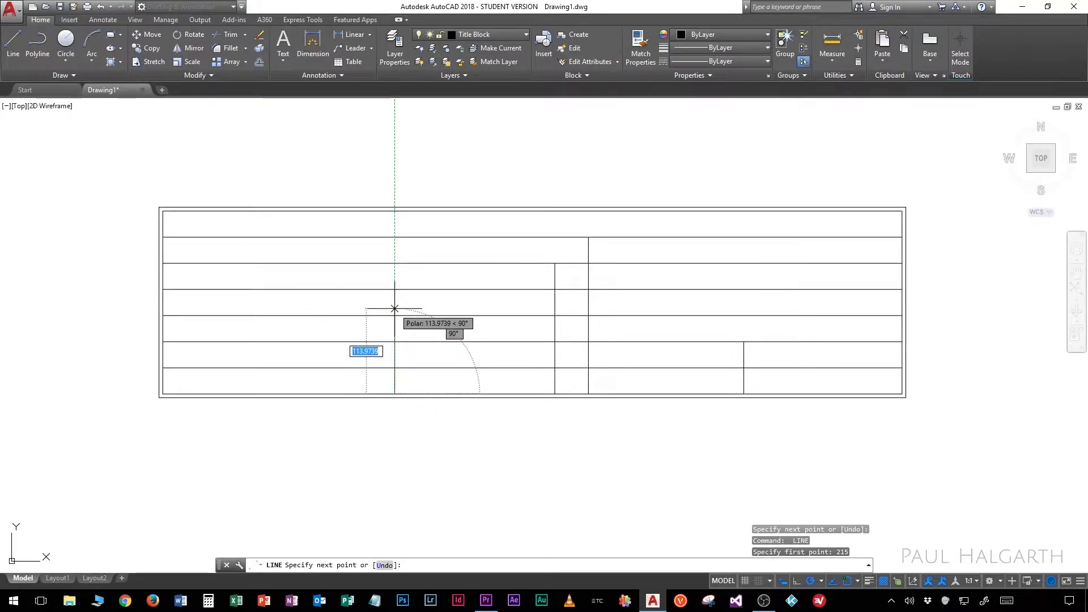
left_click(394, 264)
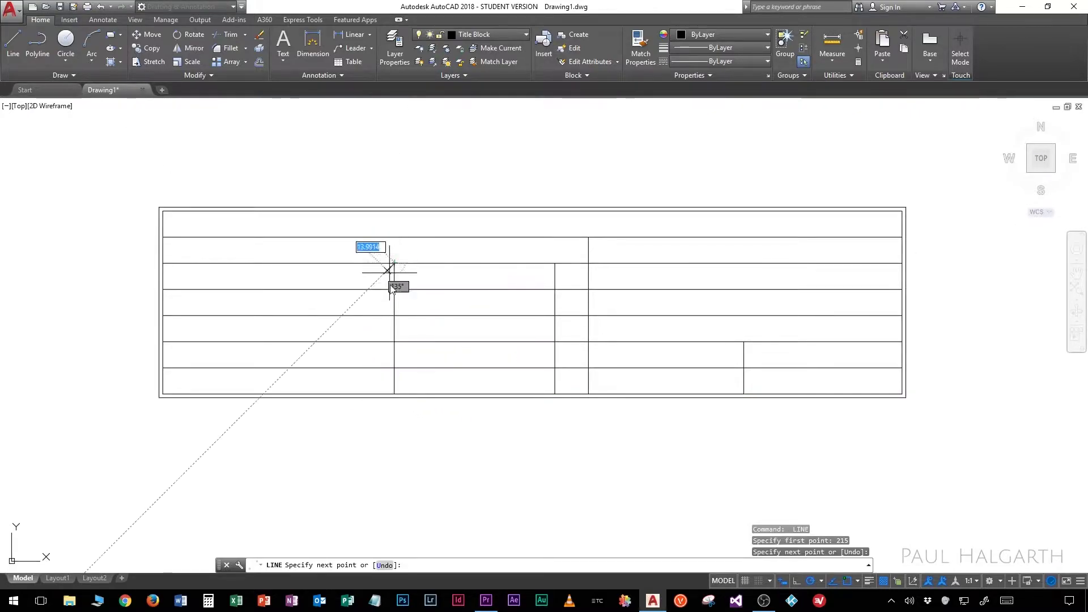
key("Return")
Add a vertical divider 55 units left of the last one, from the bottom edge up to the underside of the second row
key("Return")
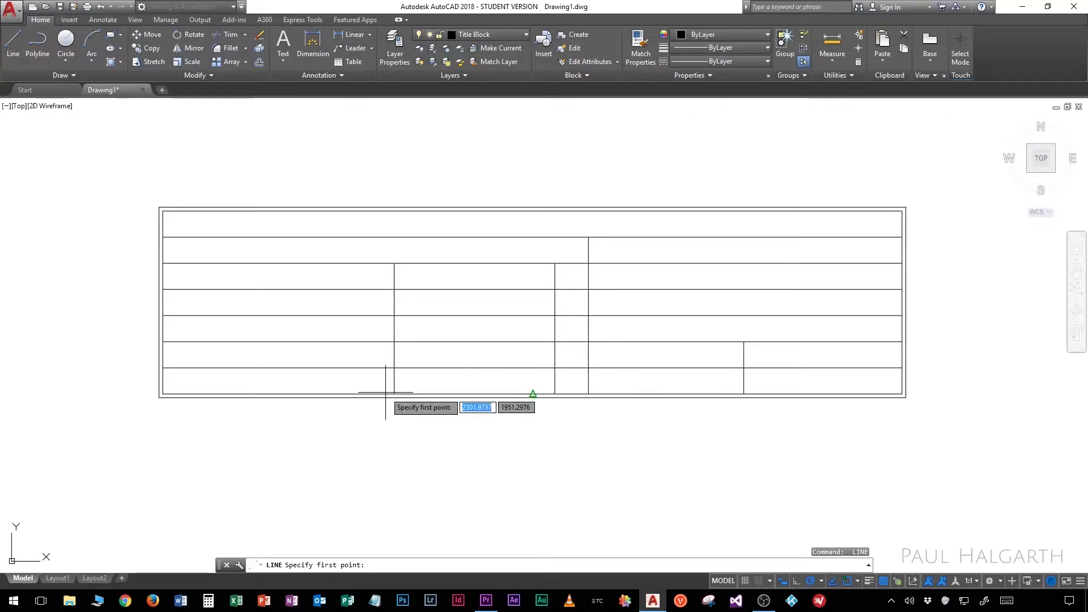
type("55")
key("Return")
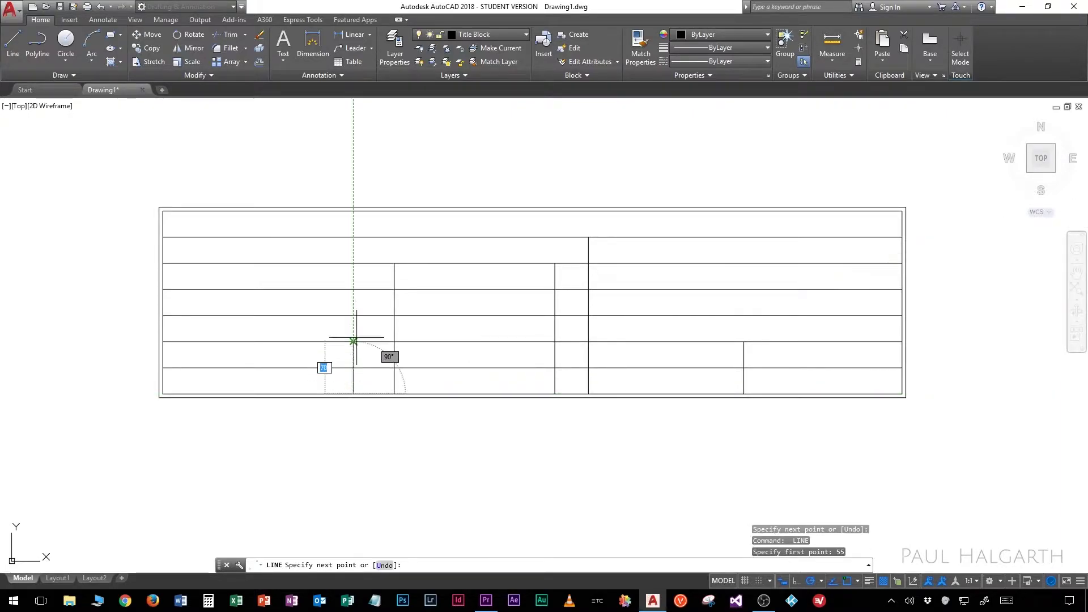
left_click(353, 262)
key("Return")
Draw a full-height vertical line 45 units left of the leftmost divider, from the inner border's bottom edge to its top edge
key("Return")
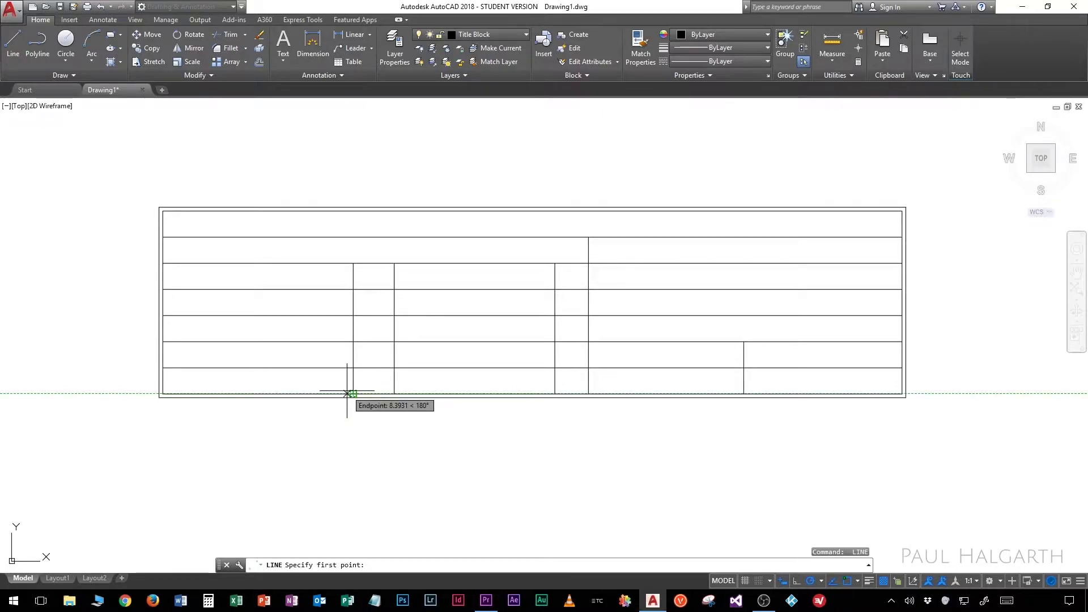
type("45")
key("Return")
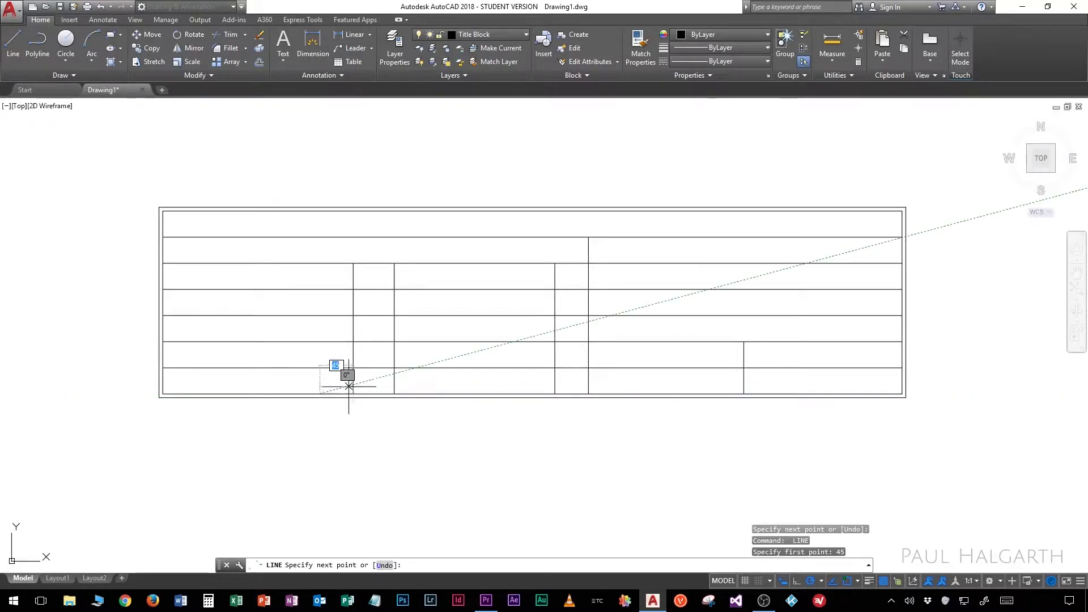
left_click(320, 212)
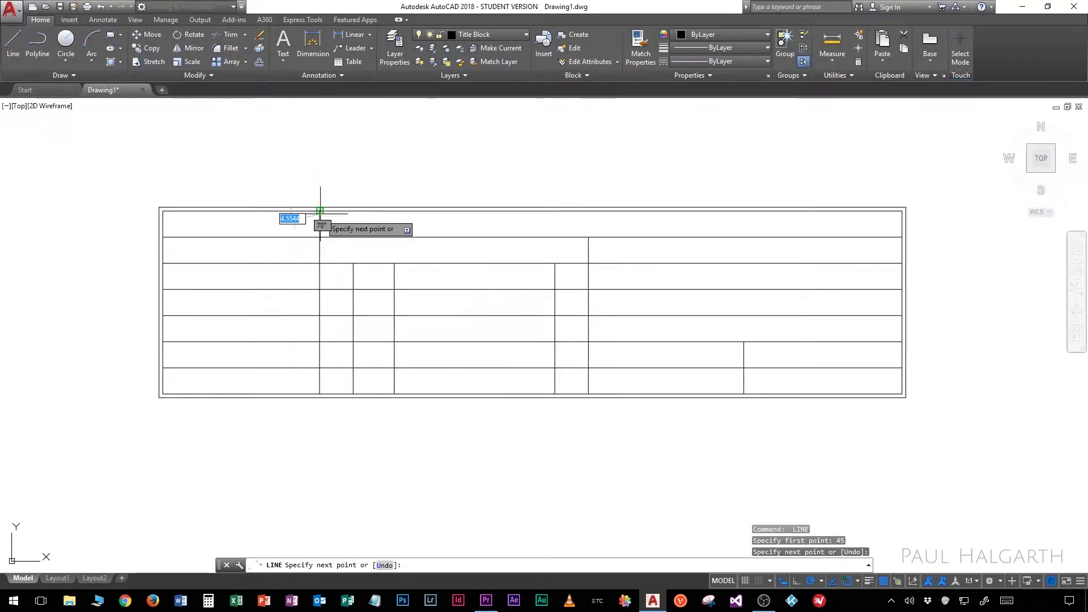
key("Return")
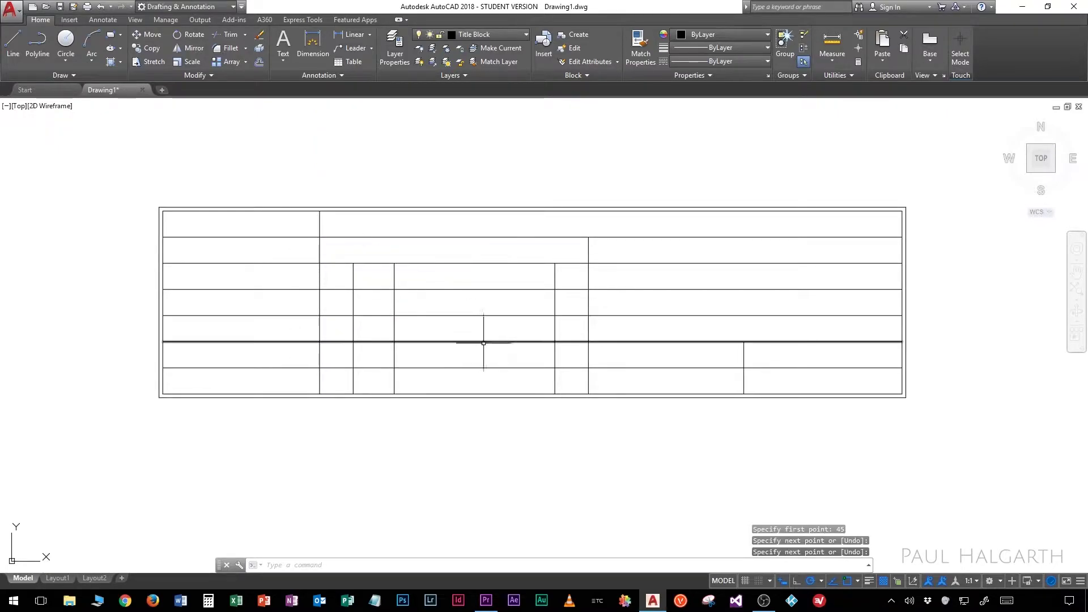
Draw a vertical line through the lowest row only, starting 200 units left of the bottom end of the 420-unit divider
key("l")
key("Return")
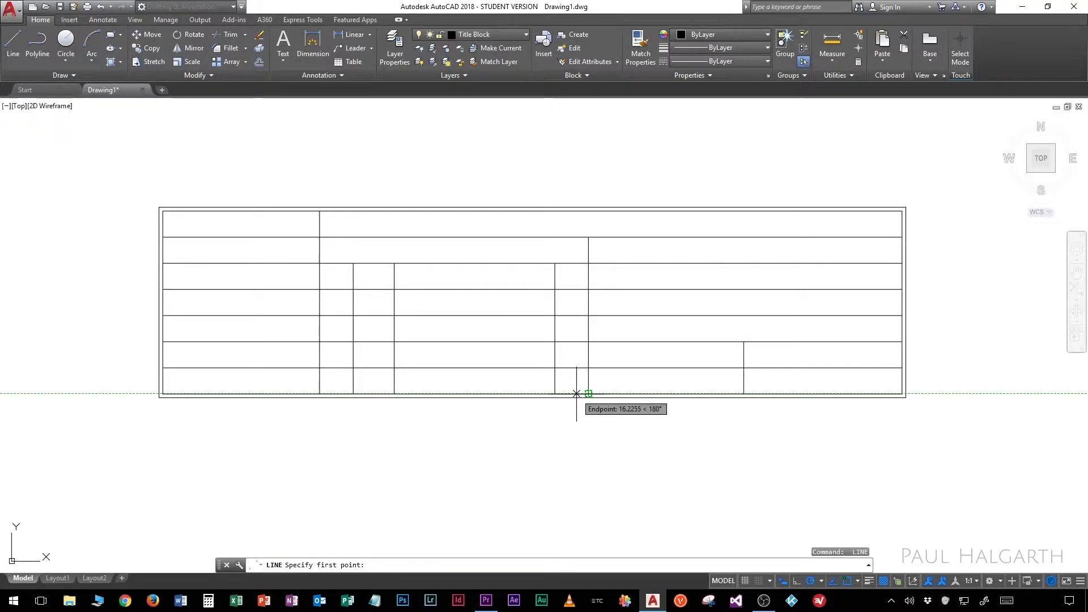
type("200")
key("Return")
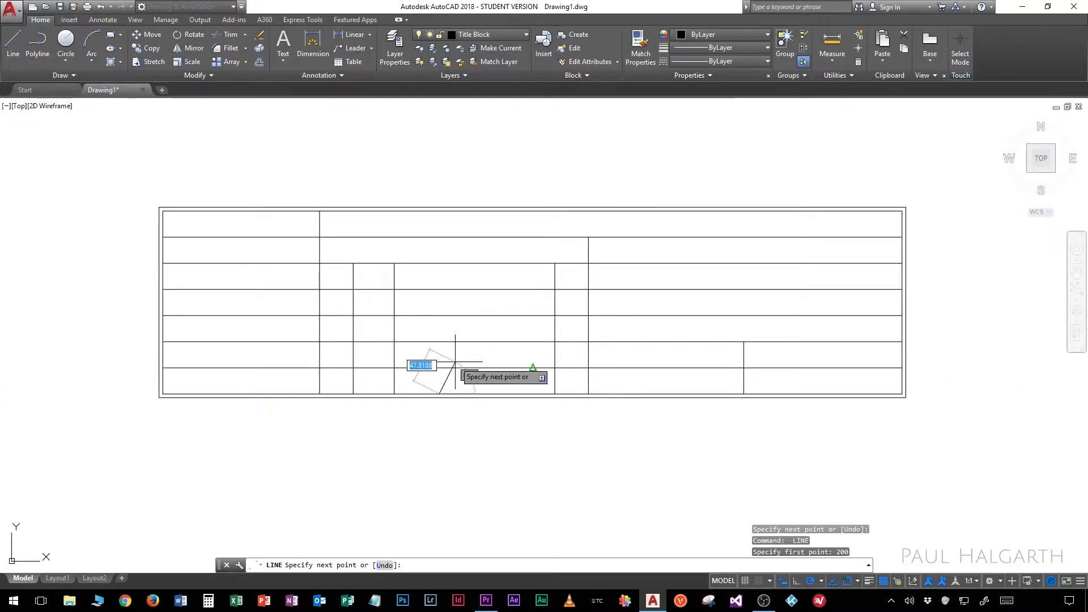
left_click(439, 368)
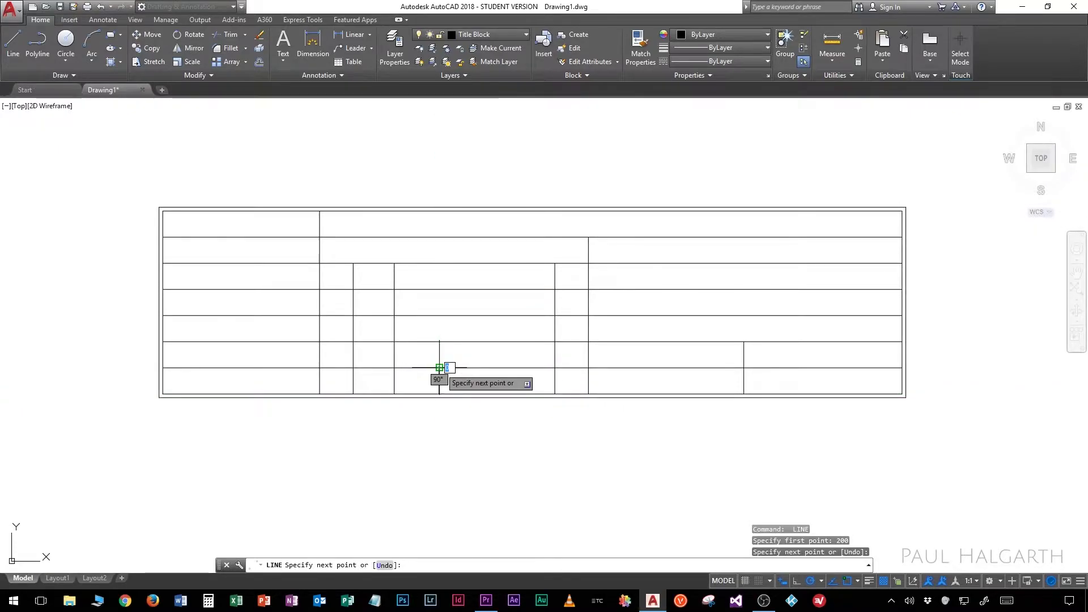
key("Return")
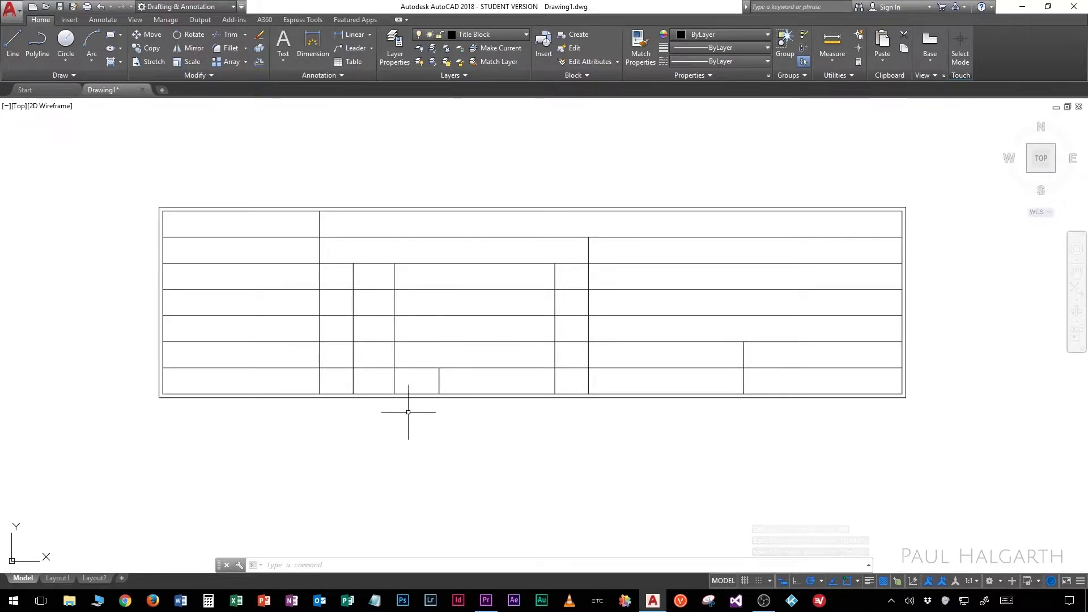
Trim the upper five horizontal lines out of the leftmost column, using all objects as cutting edges, to leave one large cell
left_click(227, 34)
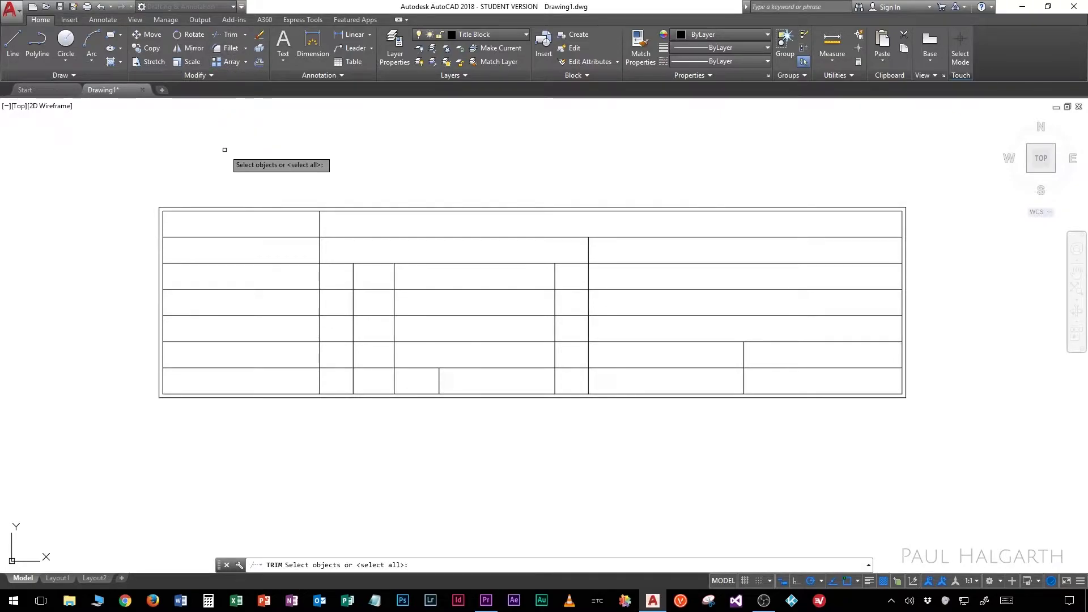
key("Return")
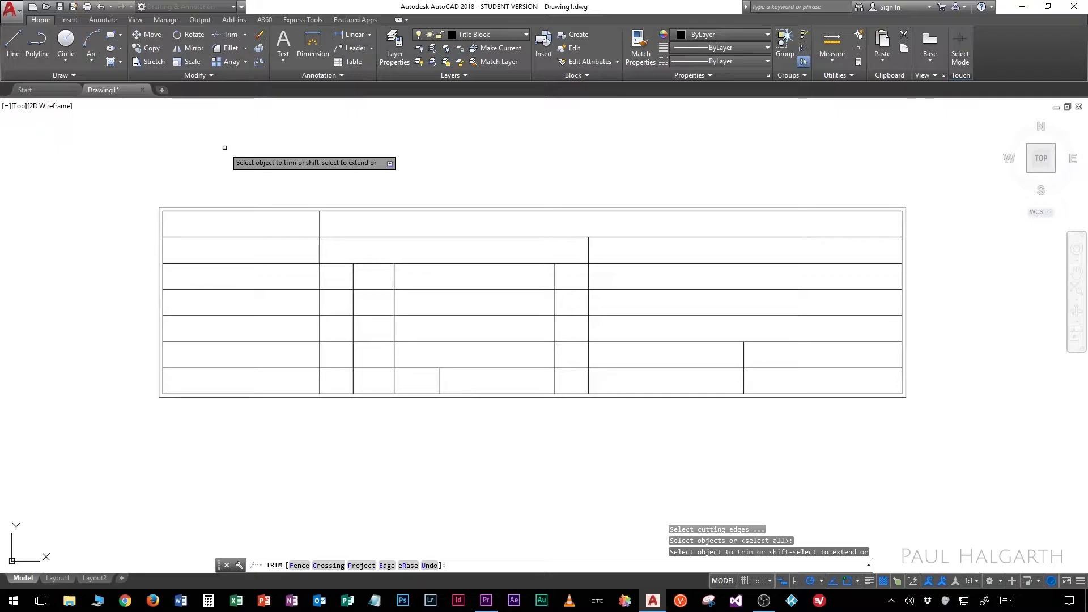
left_click(265, 352)
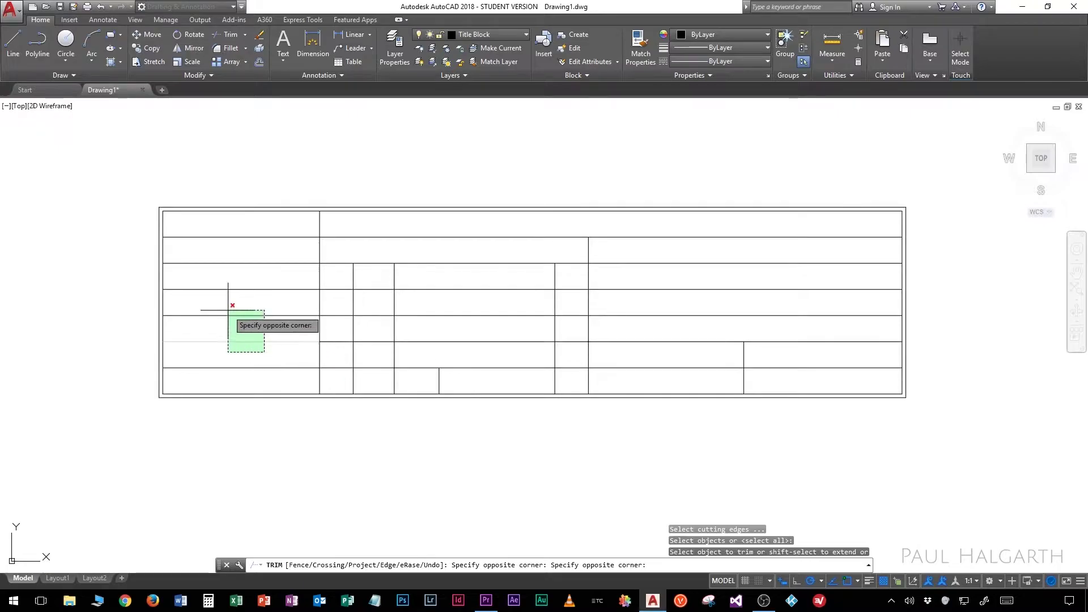
left_click(197, 228)
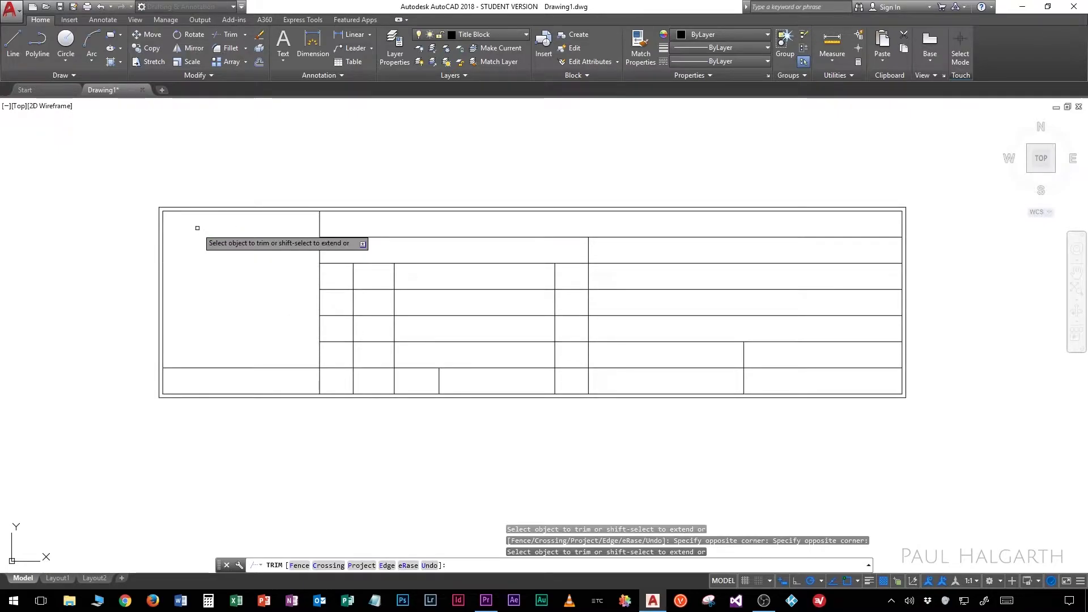
Trim the four vertical dividers crossing the bottom row at the large left cell's edge, the 55-unit column's sides and the right 45-unit column's left side
left_click(337, 380)
left_click(299, 377)
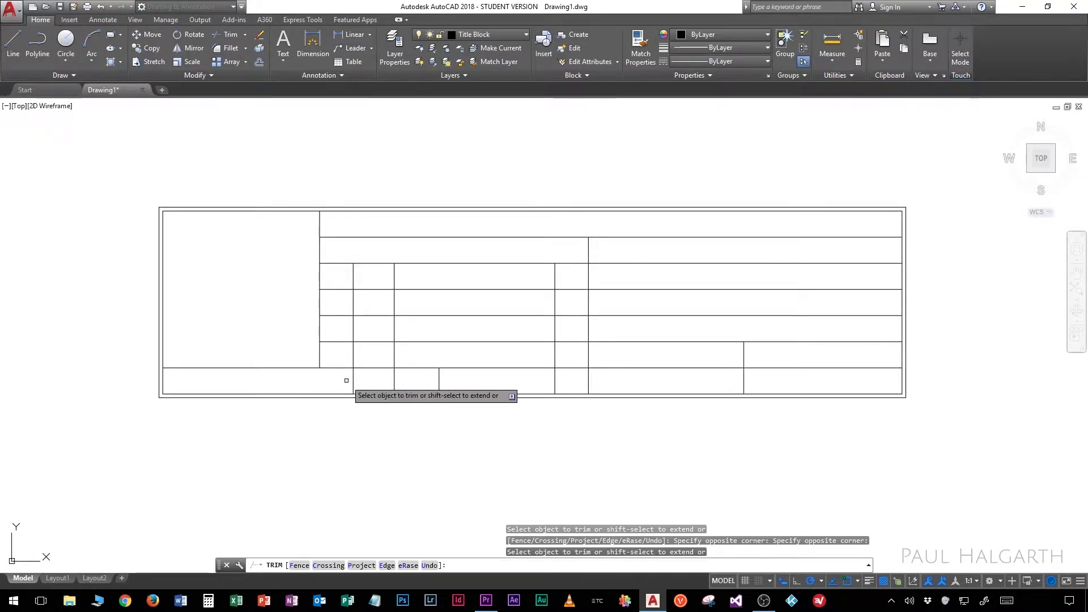
left_click(372, 380)
left_click(332, 379)
left_click(408, 381)
left_click(373, 378)
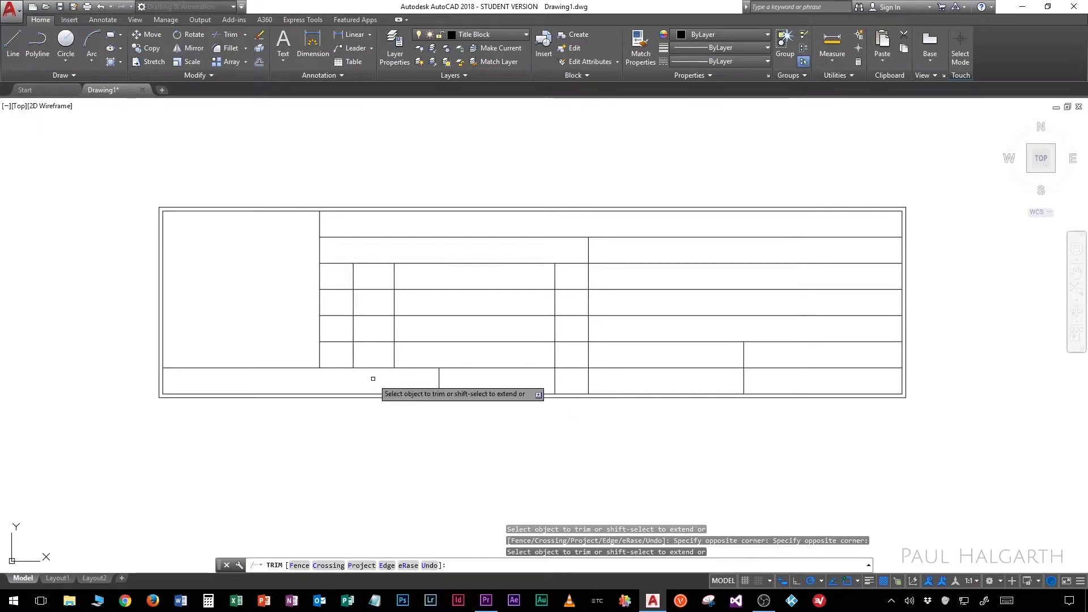
left_click(571, 381)
left_click(535, 378)
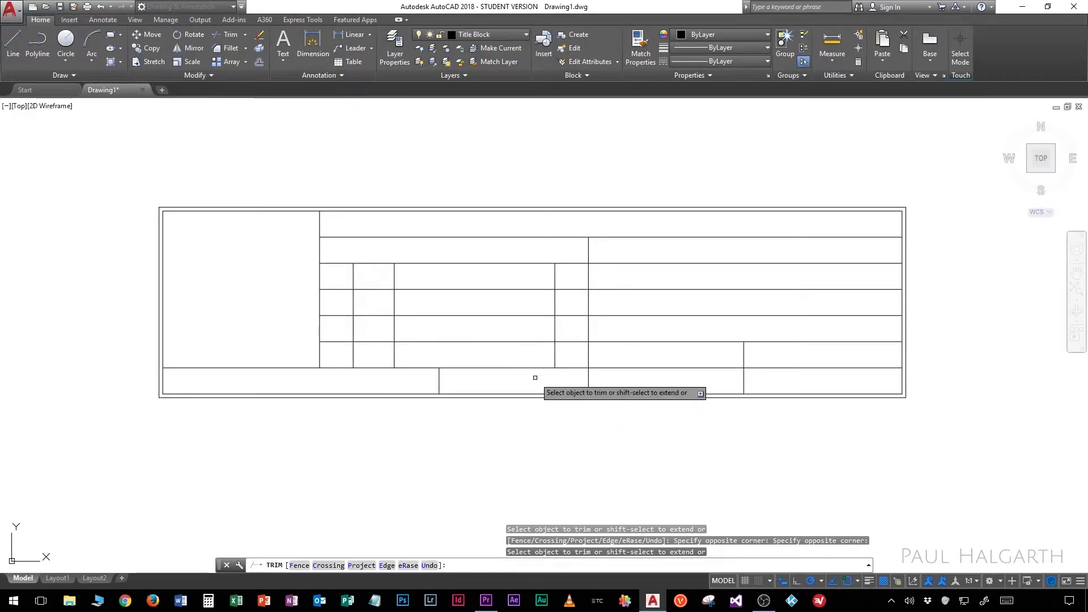
Trim the horizontal lines inside the 215-unit column, the 55-unit column and the 45-unit column to its right, below the second row
left_click(479, 347)
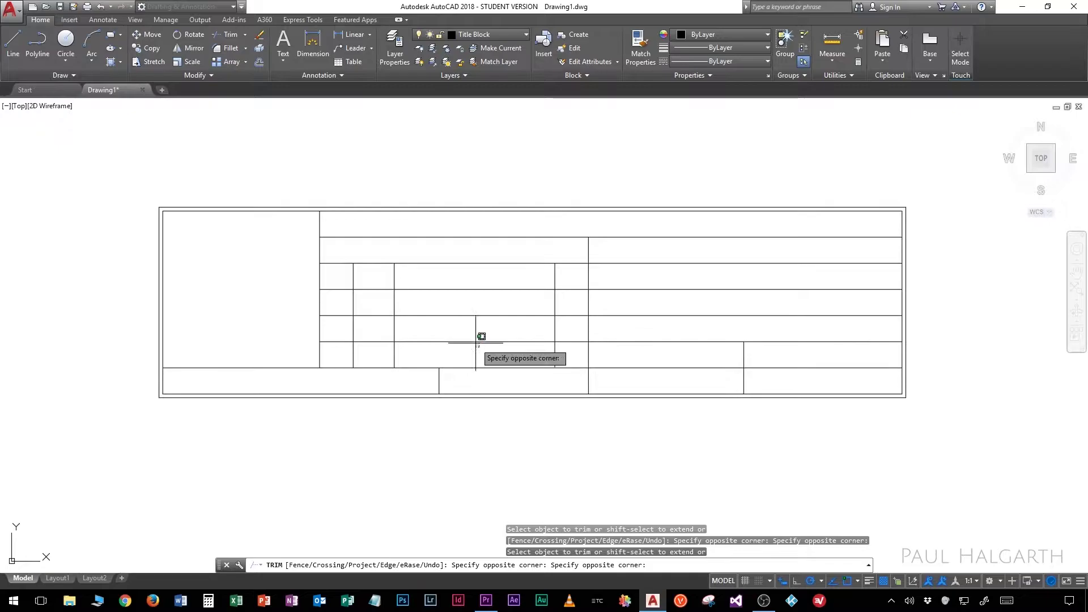
left_click(445, 285)
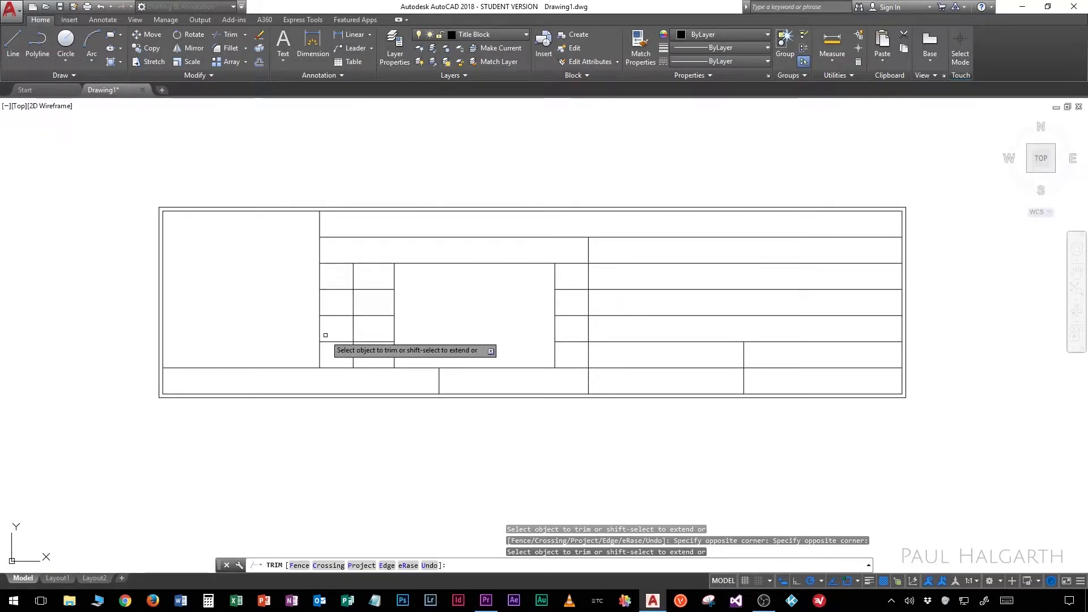
left_click(373, 348)
left_click(375, 271)
left_click(573, 352)
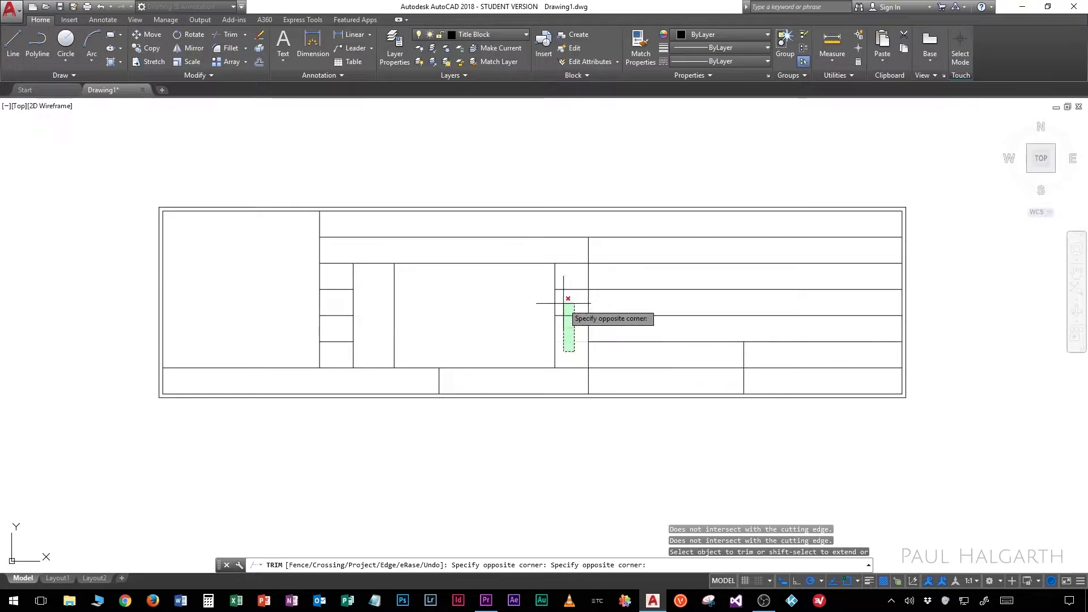
left_click(566, 291)
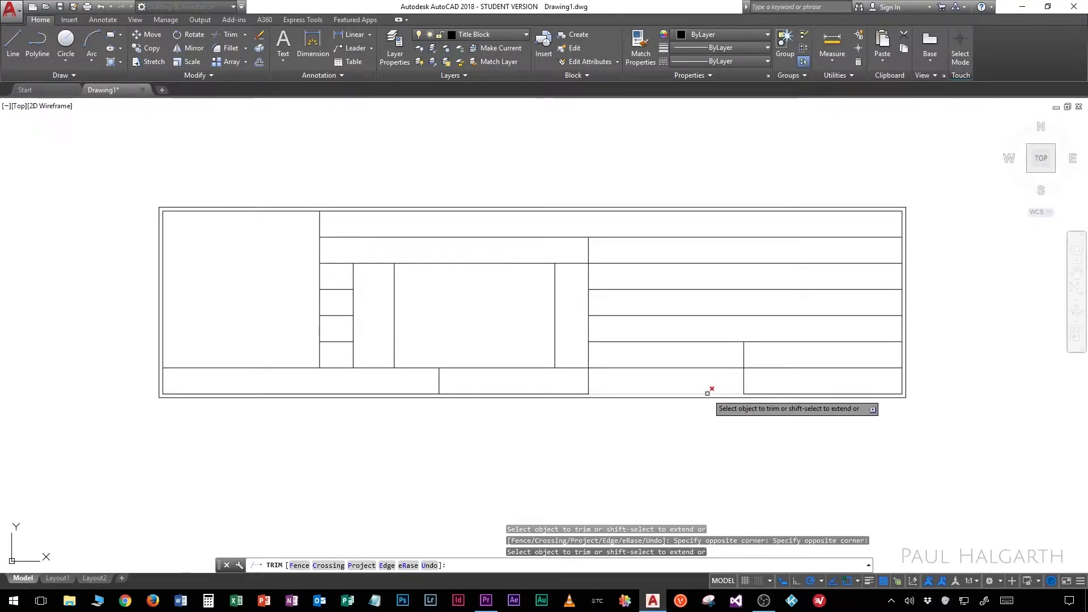
Try to trim the three short horizontal segments in the narrow column beside the large left cell
left_click(345, 347)
left_click(339, 343)
left_click(327, 281)
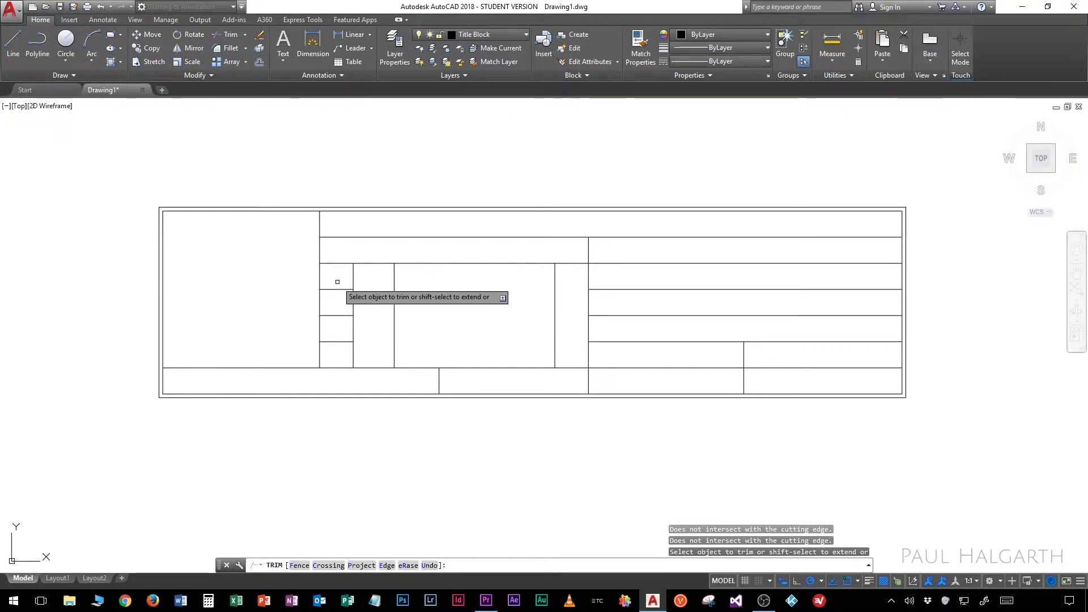
Erase the three short horizontal segments in the narrow column beside the large left cell with Trim's eRase option
key("Down")
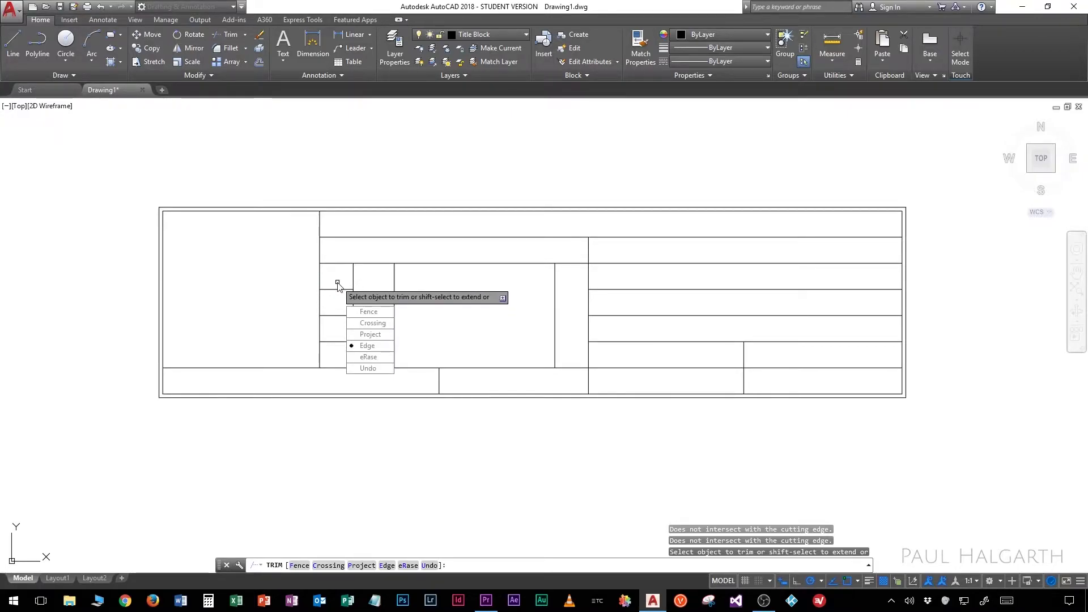
key("Down")
key("Return")
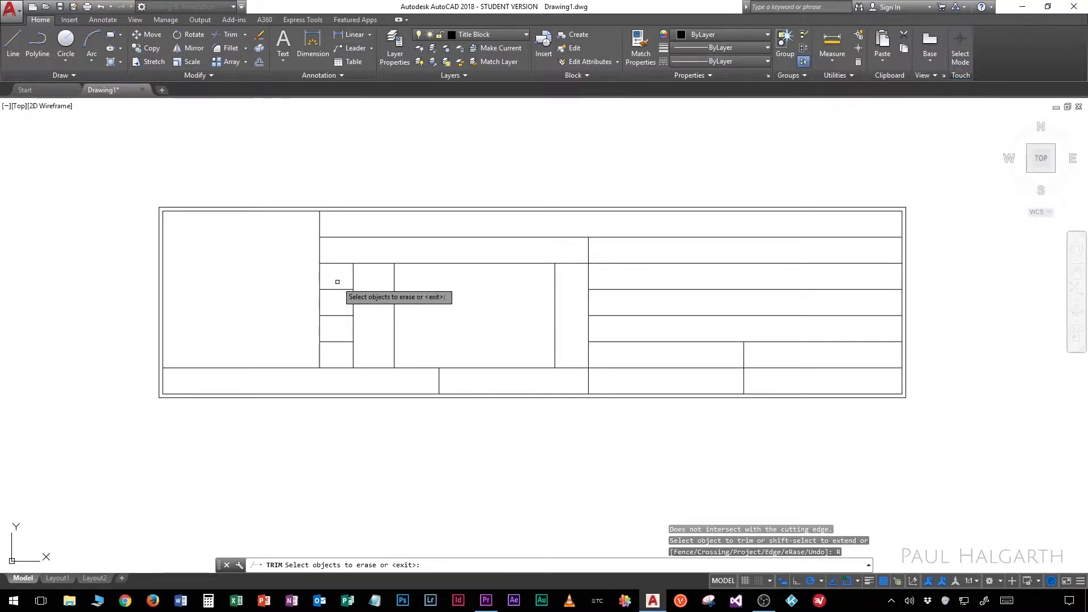
left_click(341, 351)
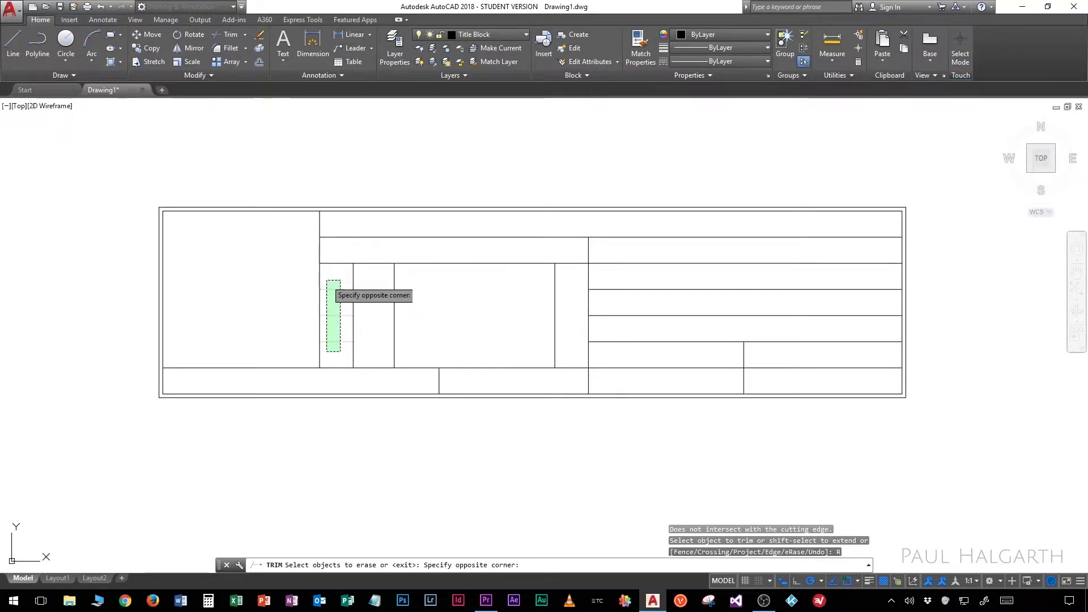
left_click(323, 276)
key("Return")
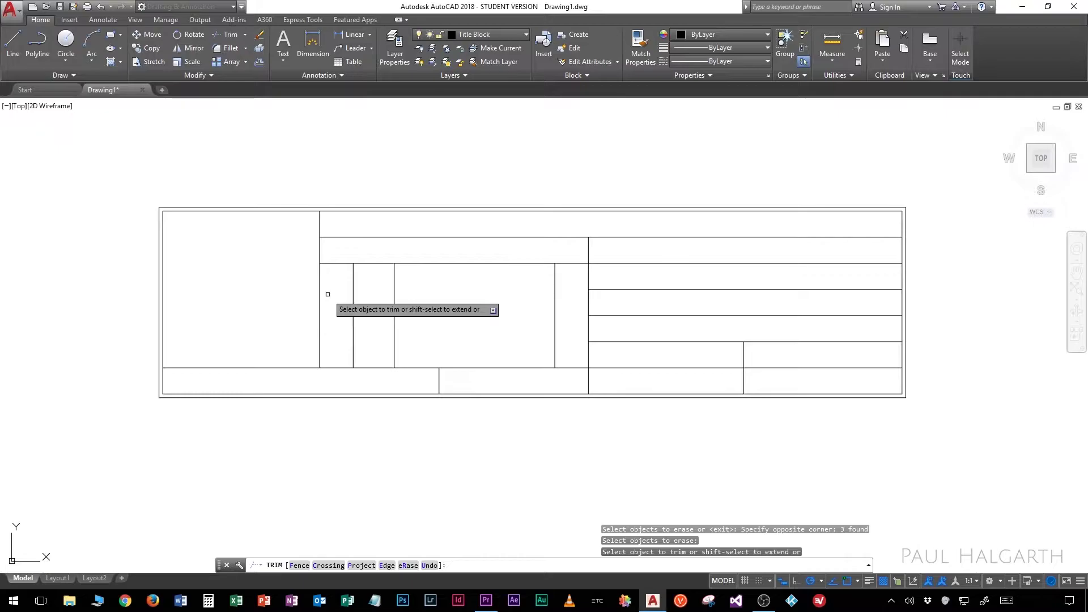
key("Escape")
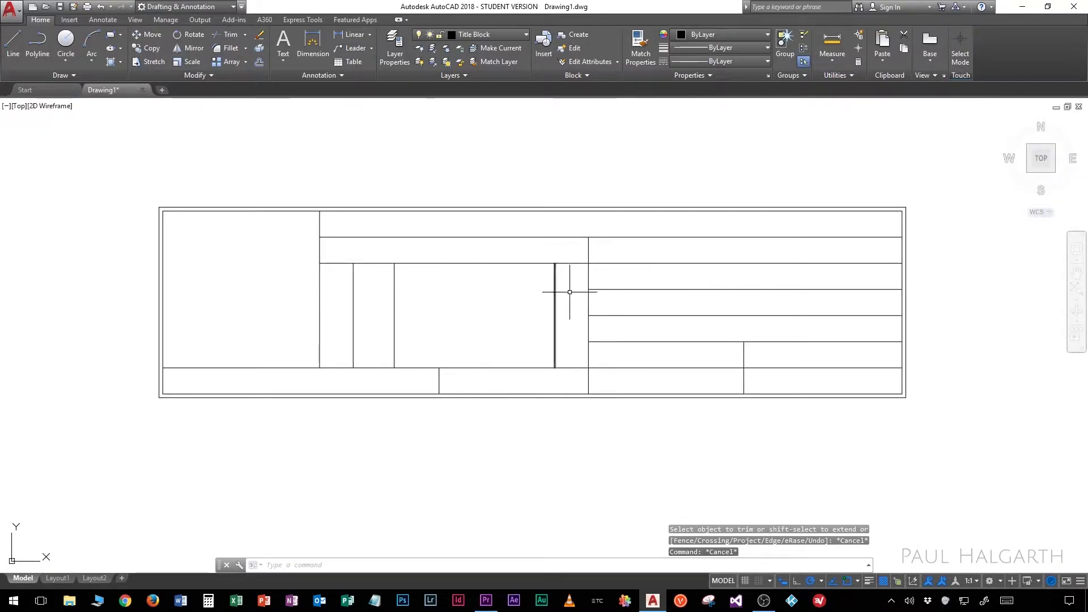
Draw a horizontal line 40 units below the second row, from the large left cell's edge across the four columns
left_click(14, 45)
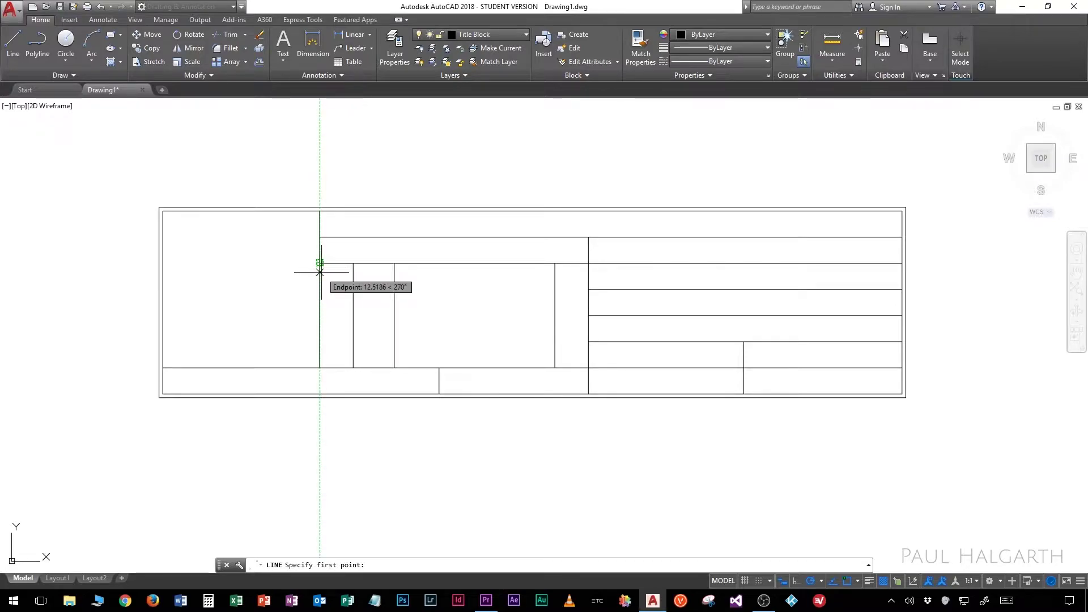
type("40")
key("Return")
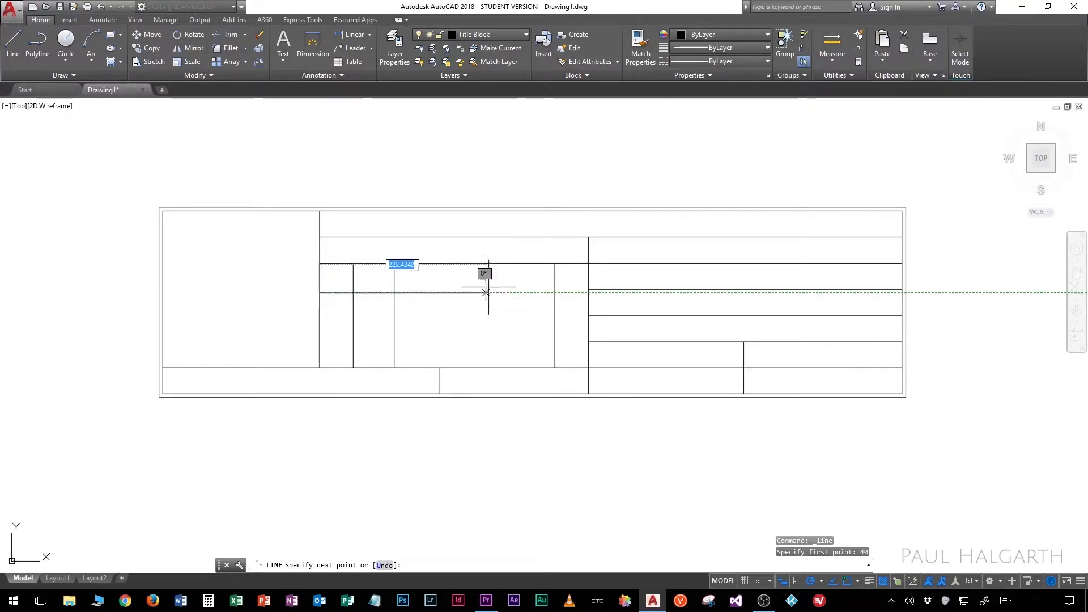
key("Escape")
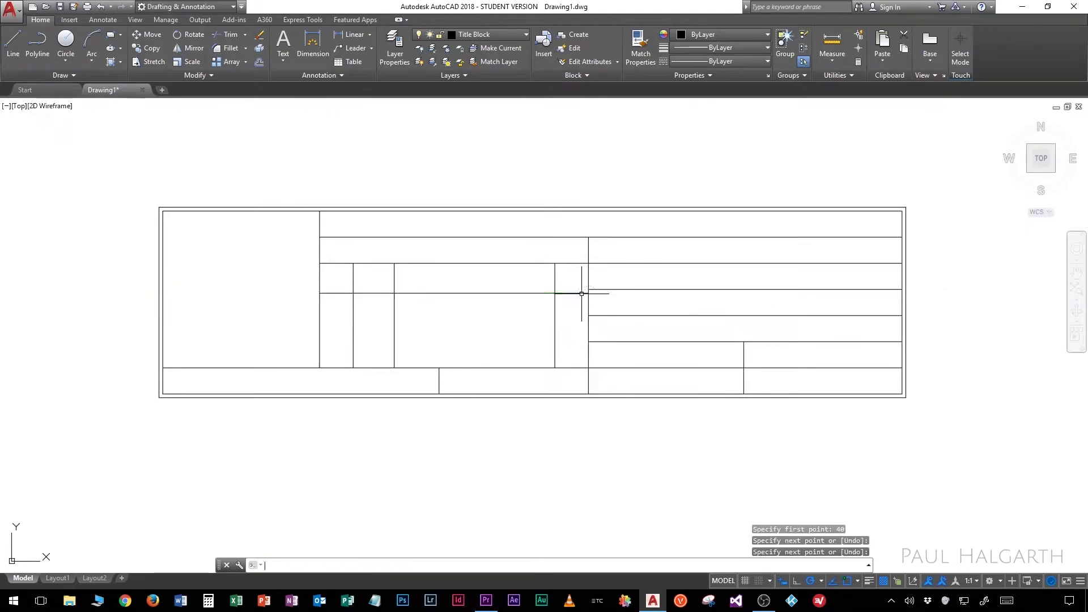
Draw a second horizontal line across the same four columns, 20 units below the line just drawn
key("Return")
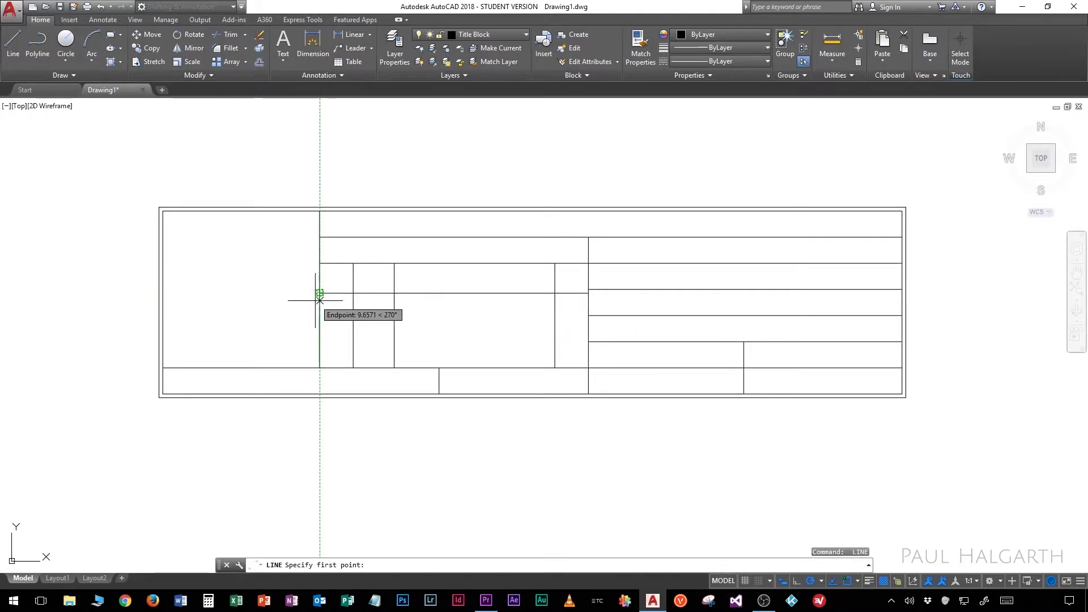
type("20")
key("Return")
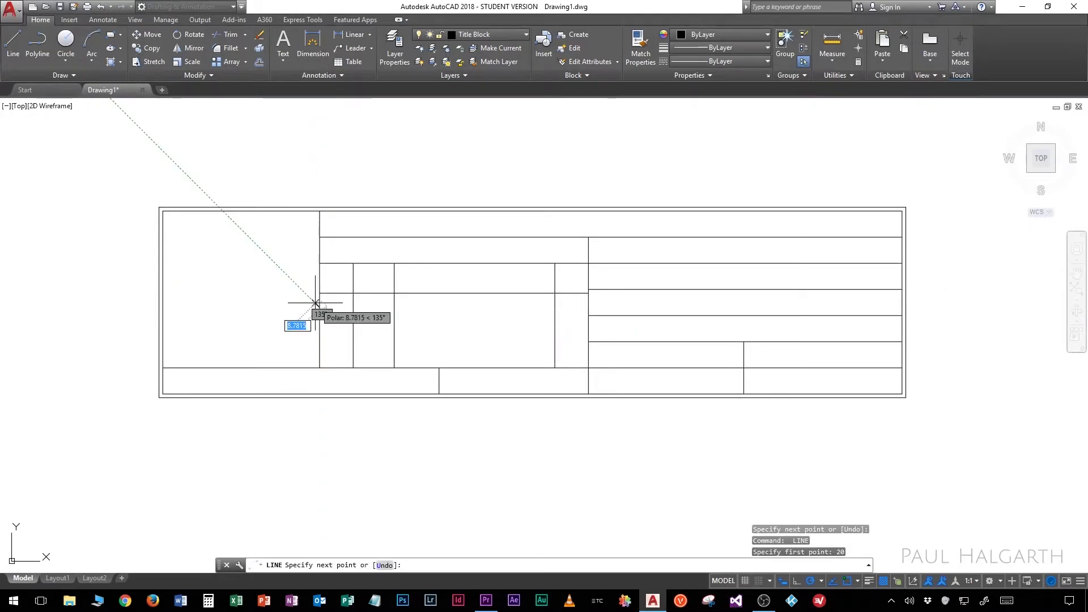
left_click(589, 308)
key("Return")
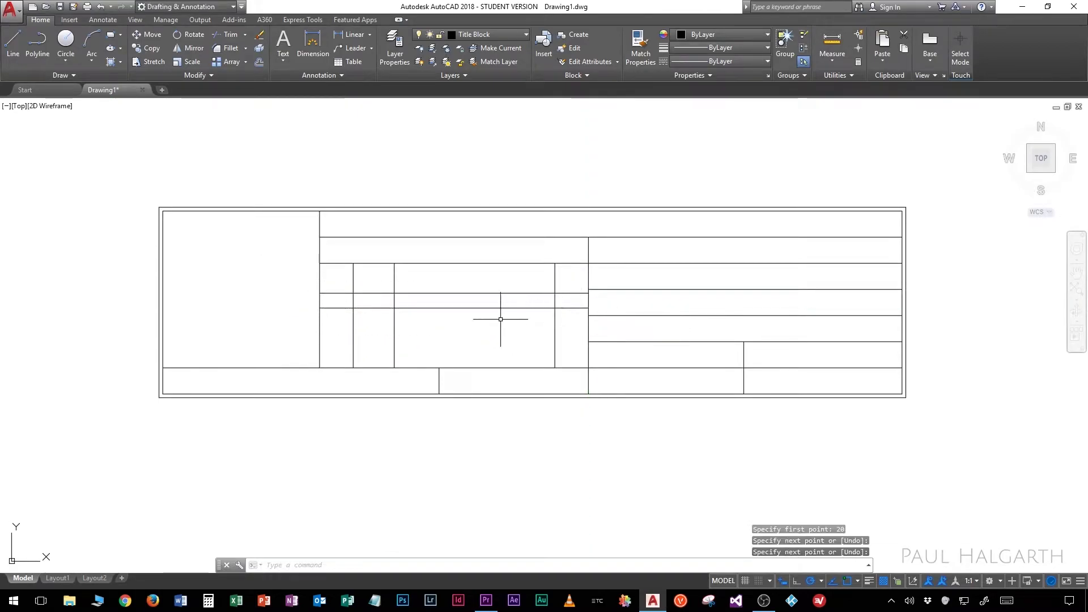
Offset the lower of the two new lines downward three times at 20-unit spacing, using the Multiple option
left_click(258, 62)
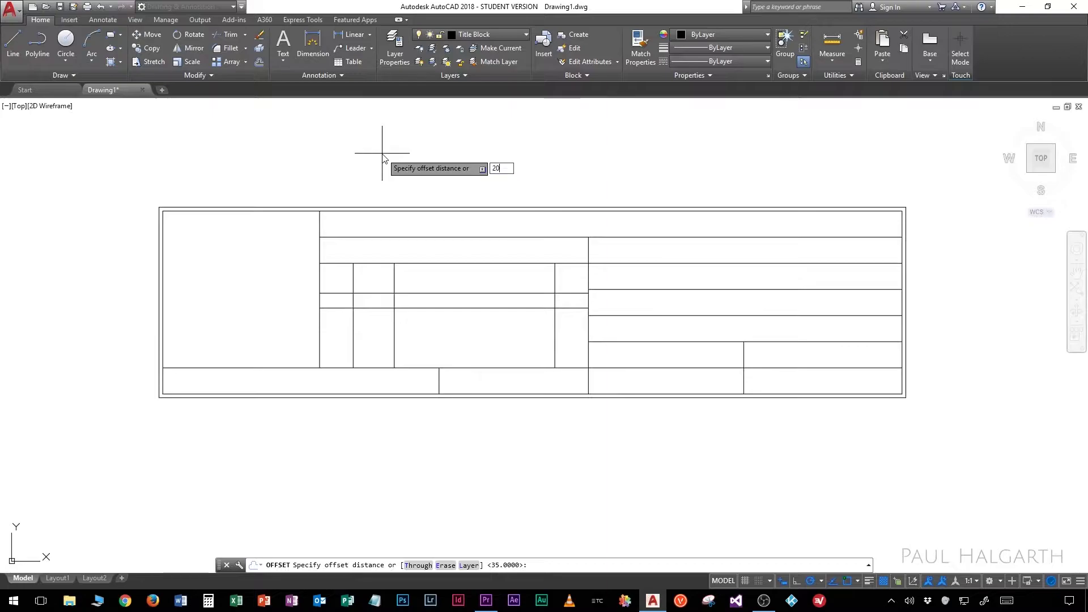
key("Return")
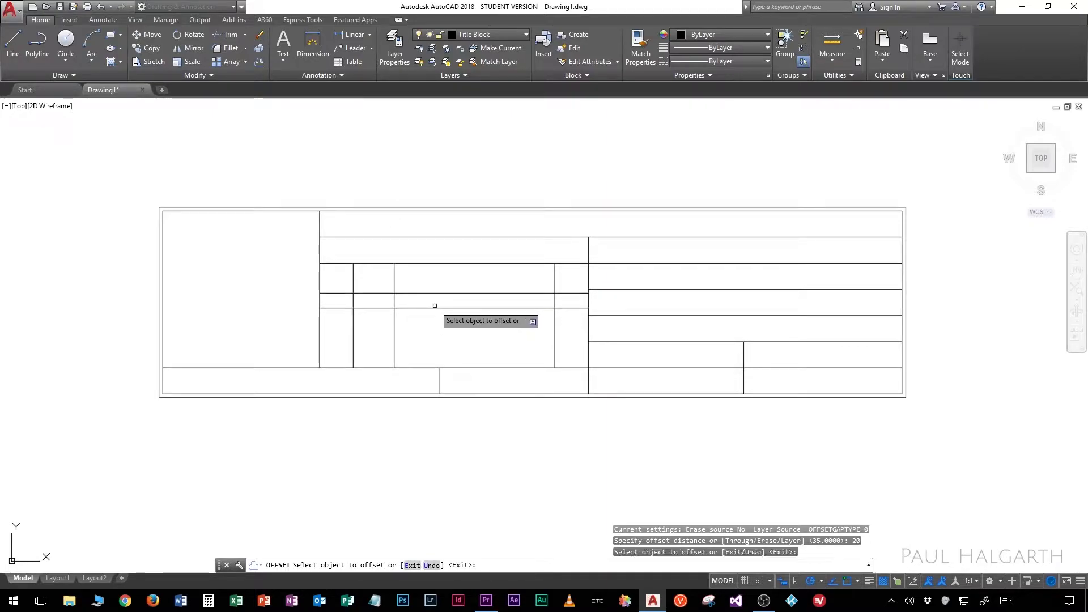
left_click(435, 308)
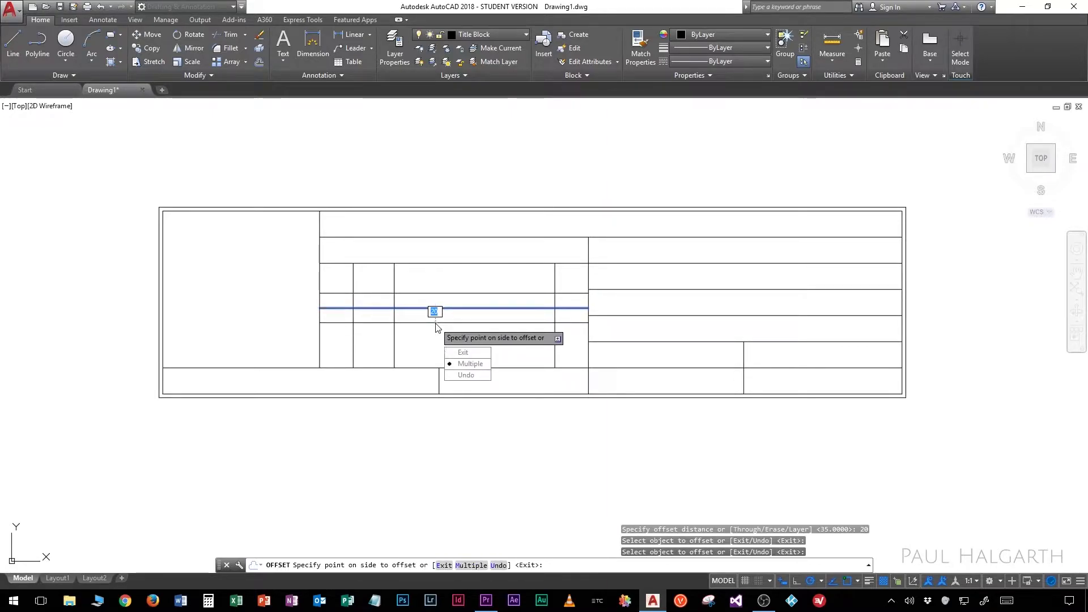
key("Return")
left_click(433, 344)
left_click(436, 351)
key("Return")
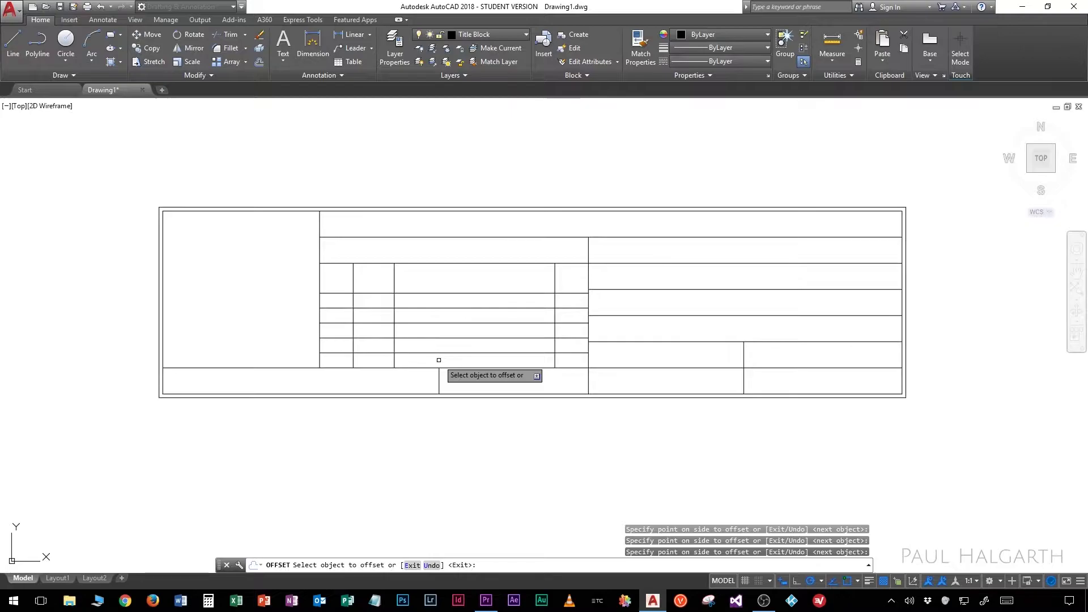
key("Escape")
key("Escape")
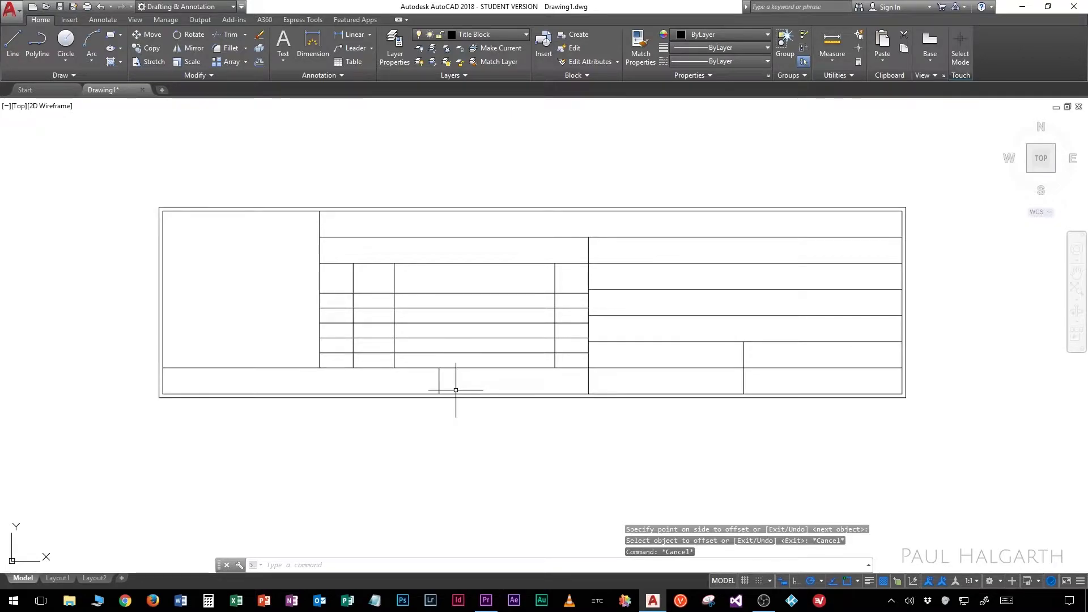
Create a text style named Arial 8 with a text height of 8
left_click(338, 76)
left_click(247, 90)
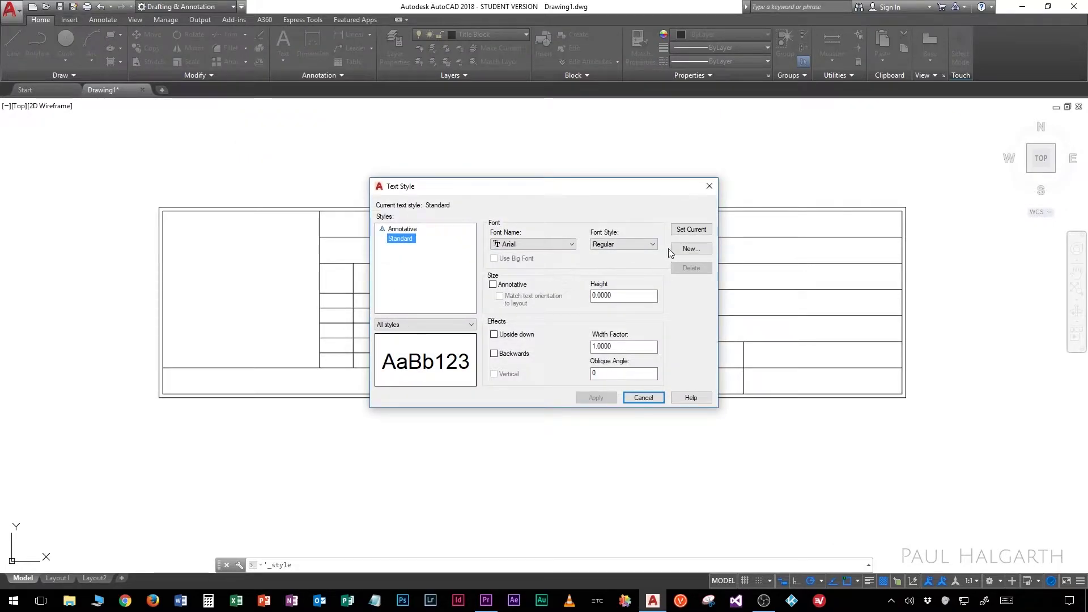
left_click(685, 250)
type("Arial 8")
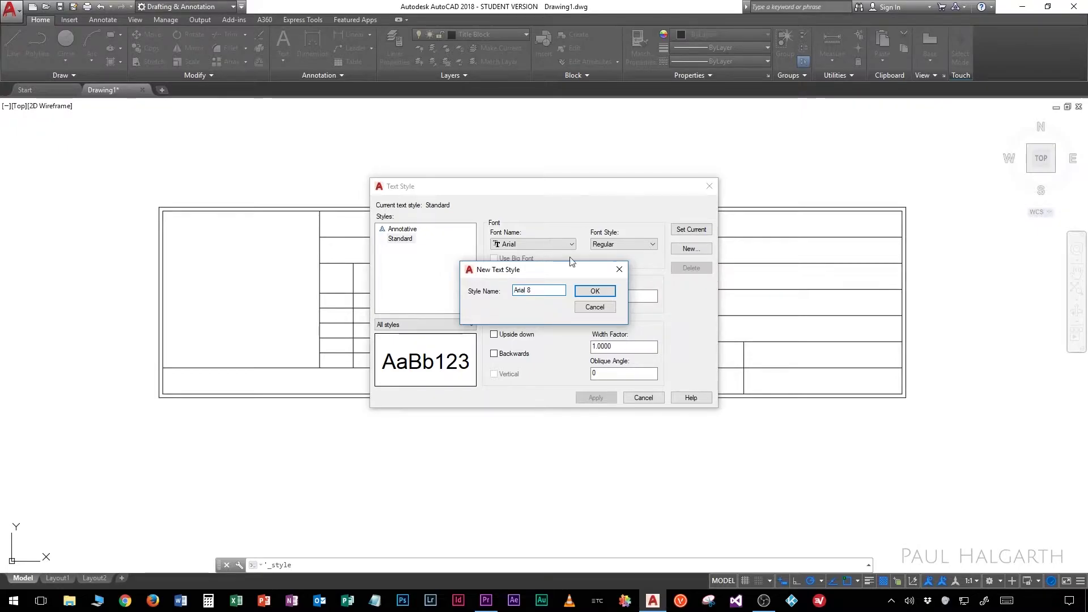
left_click(587, 290)
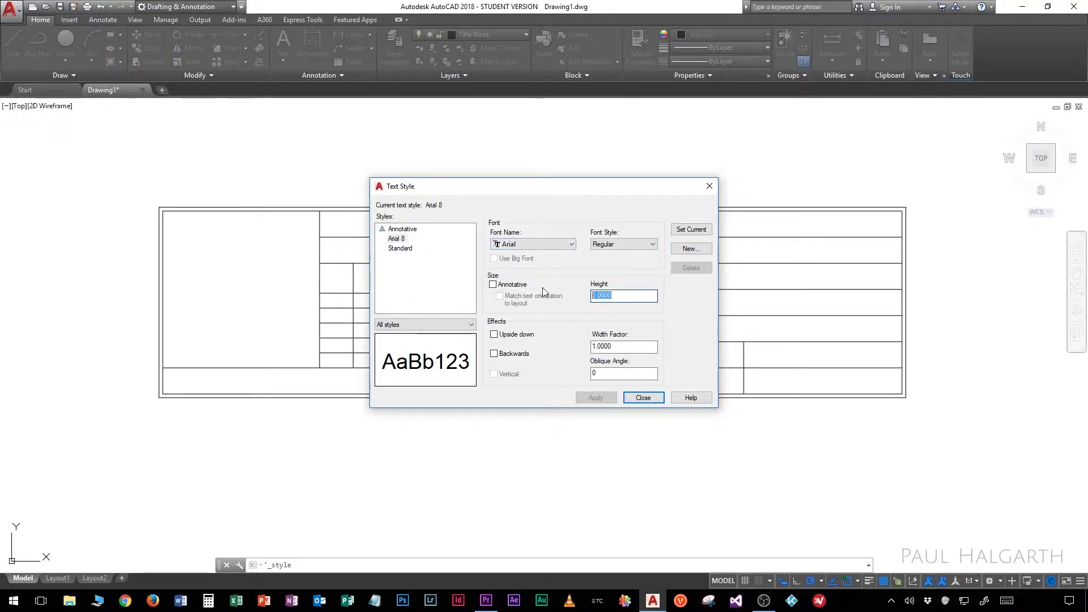
type("8")
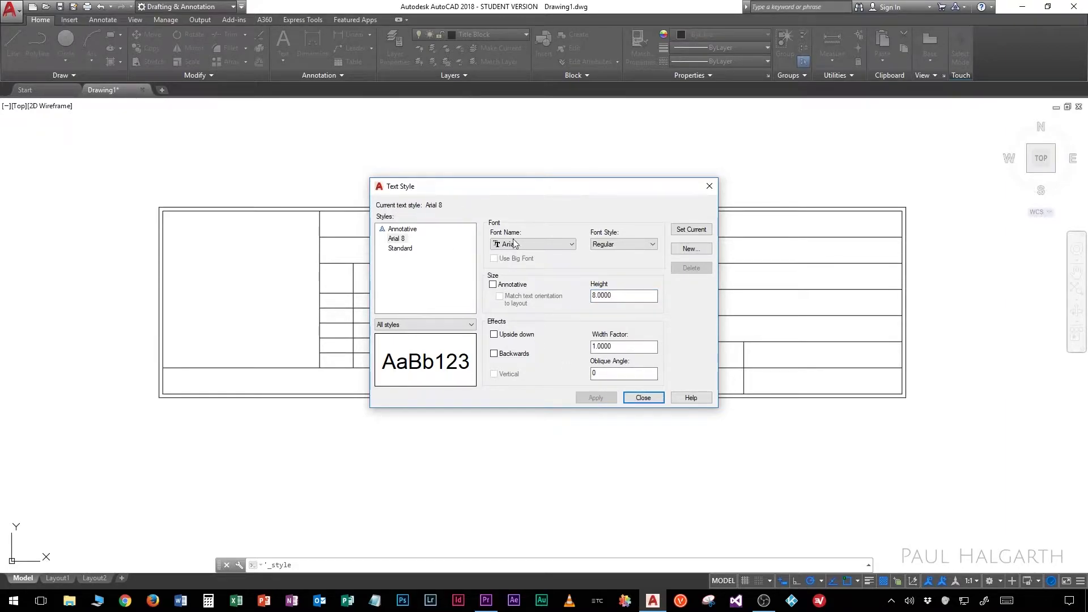
left_click(644, 398)
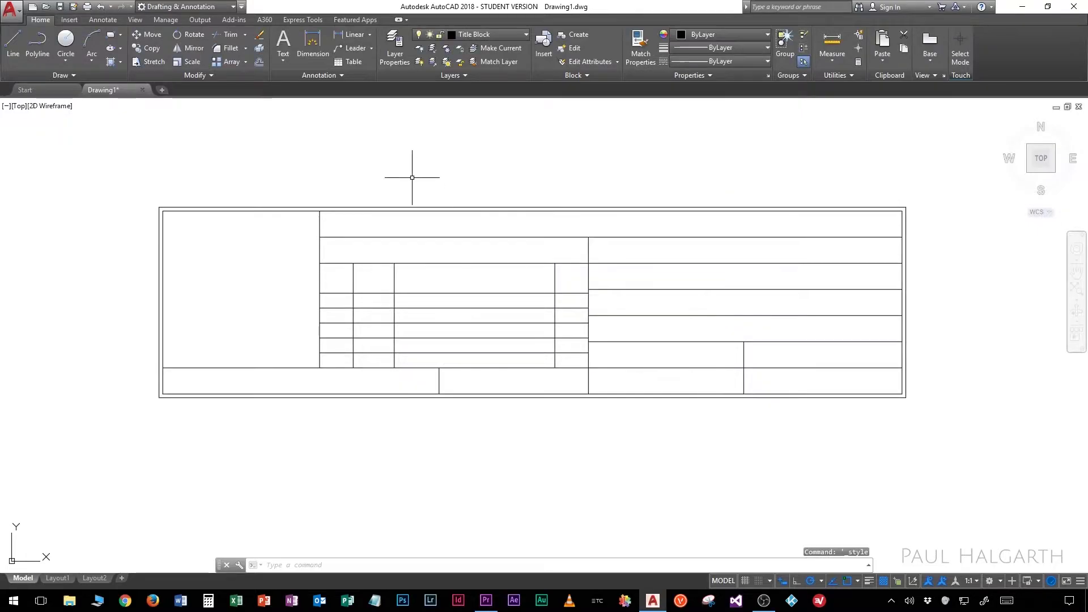
Add the multiline text "DRAWING TITLE:" at the start of the top row and narrow its text frame to fit
left_click(294, 64)
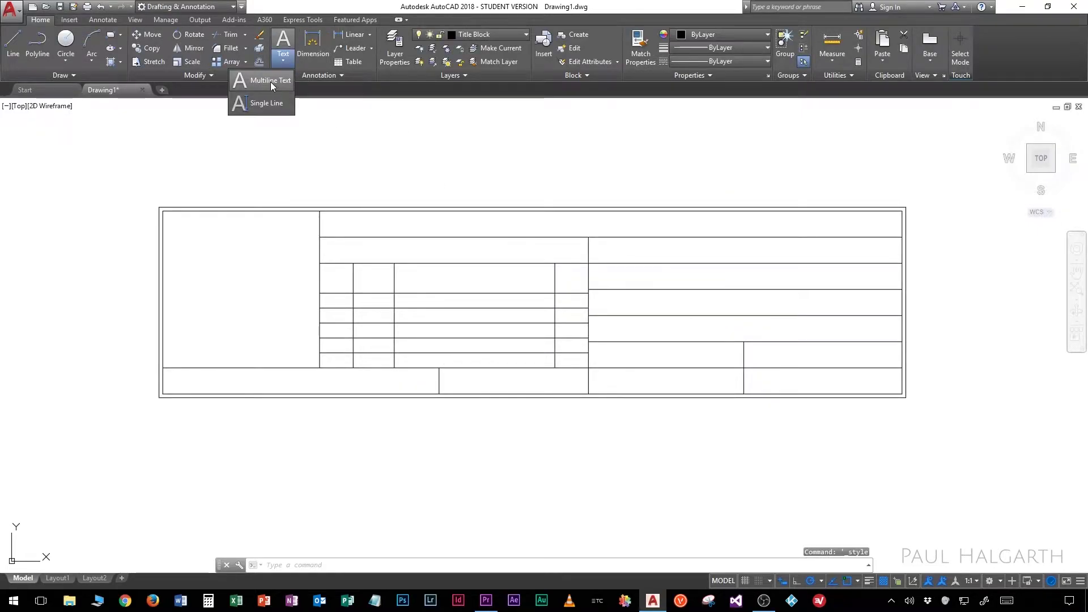
left_click(270, 83)
scroll(327, 221, "up", 1)
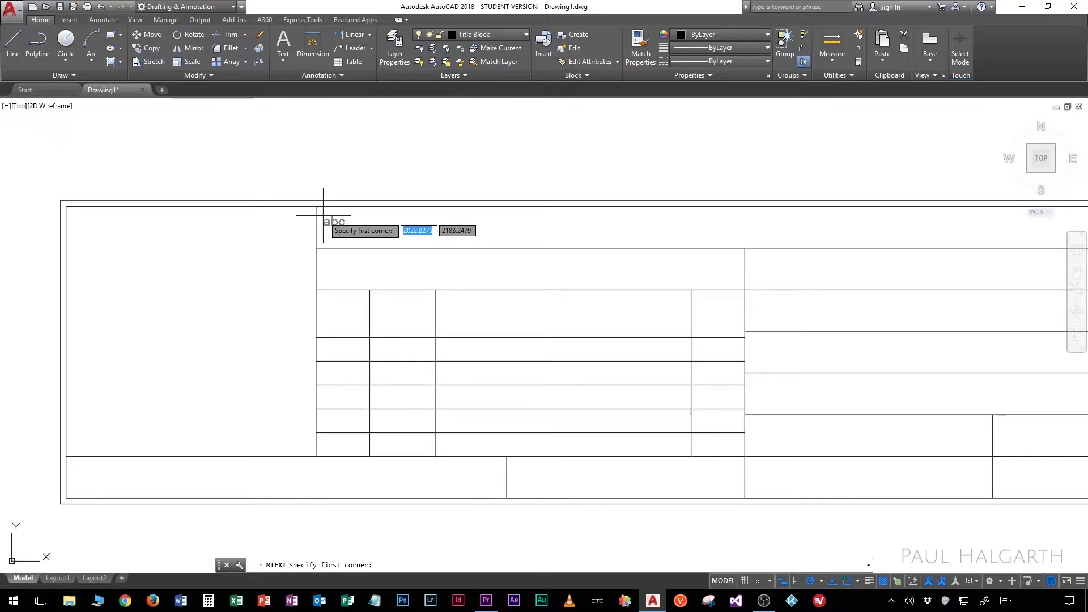
left_click(324, 213)
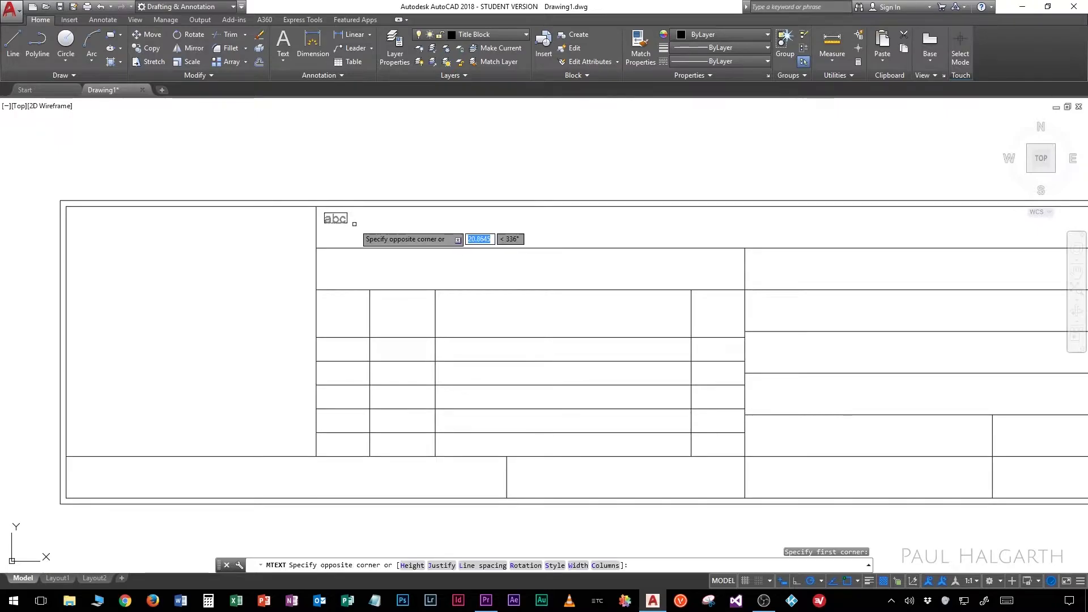
left_click(565, 242)
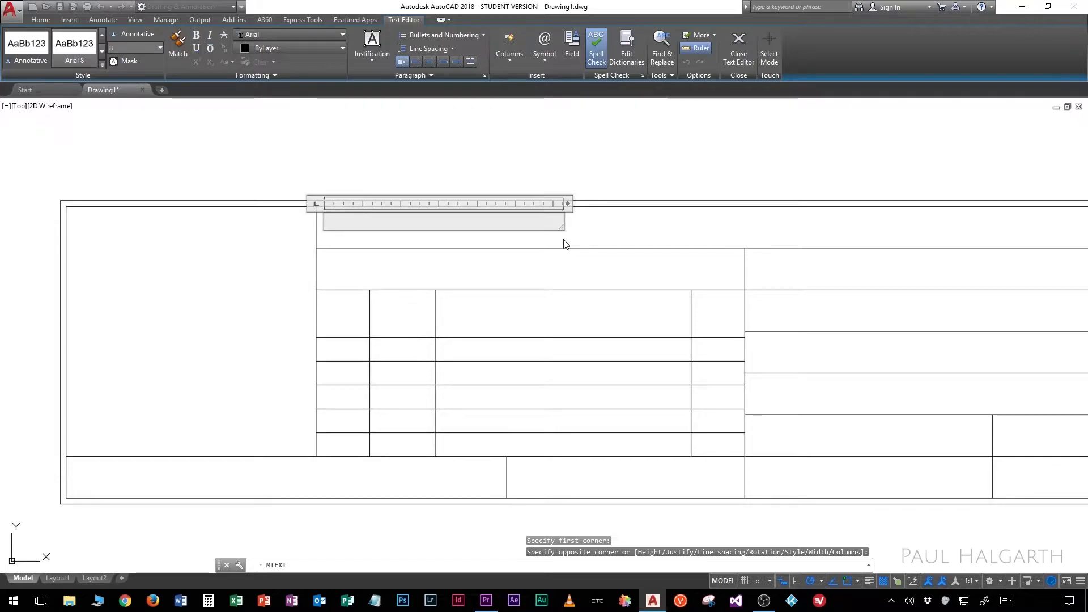
type("DRAWING ")
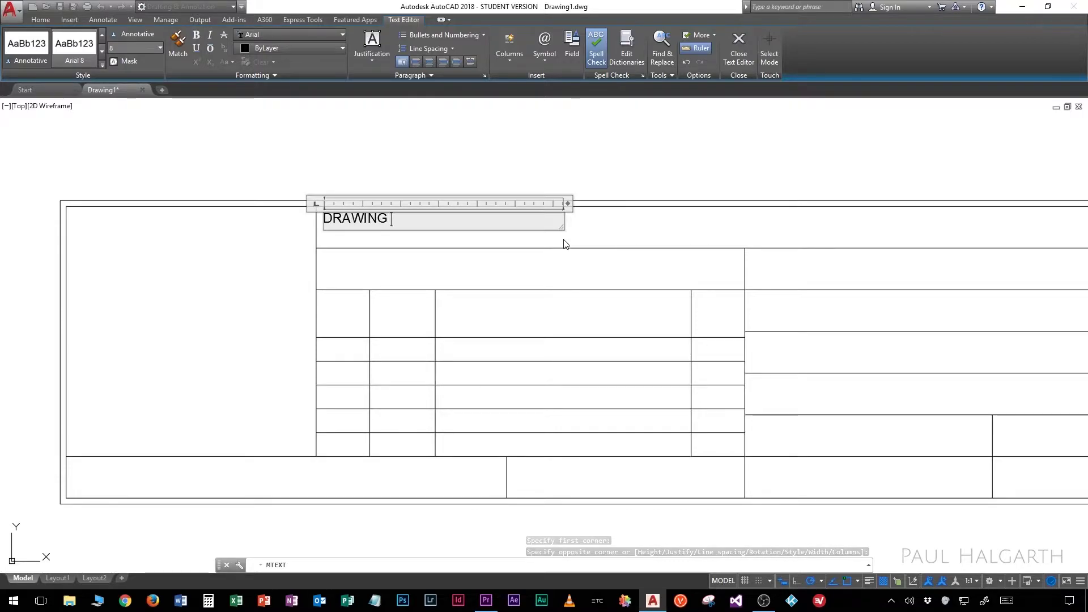
type("TITLE:")
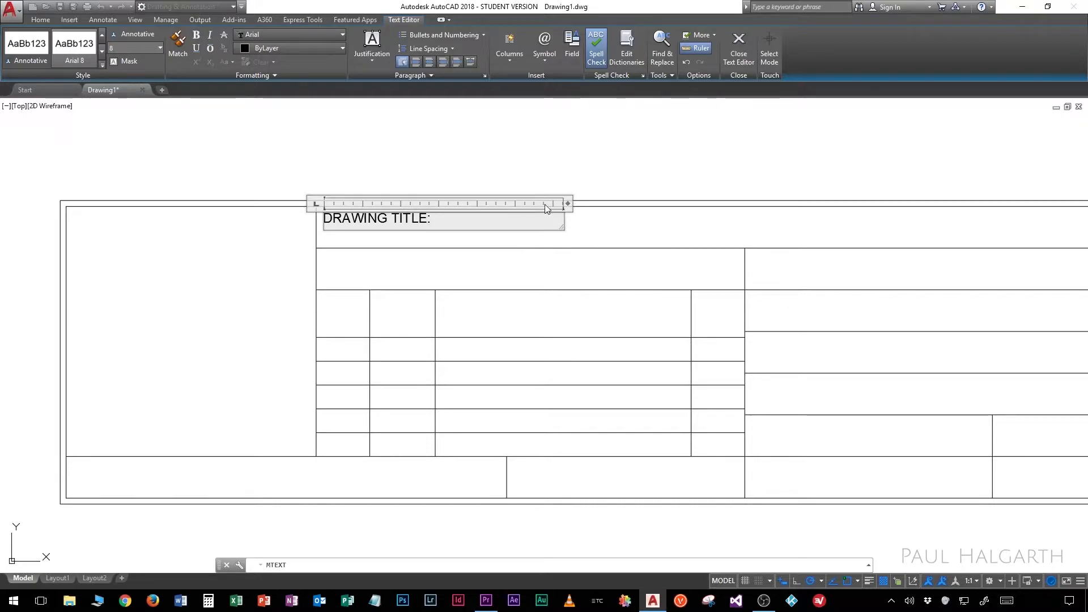
left_click_drag(565, 202, 471, 204)
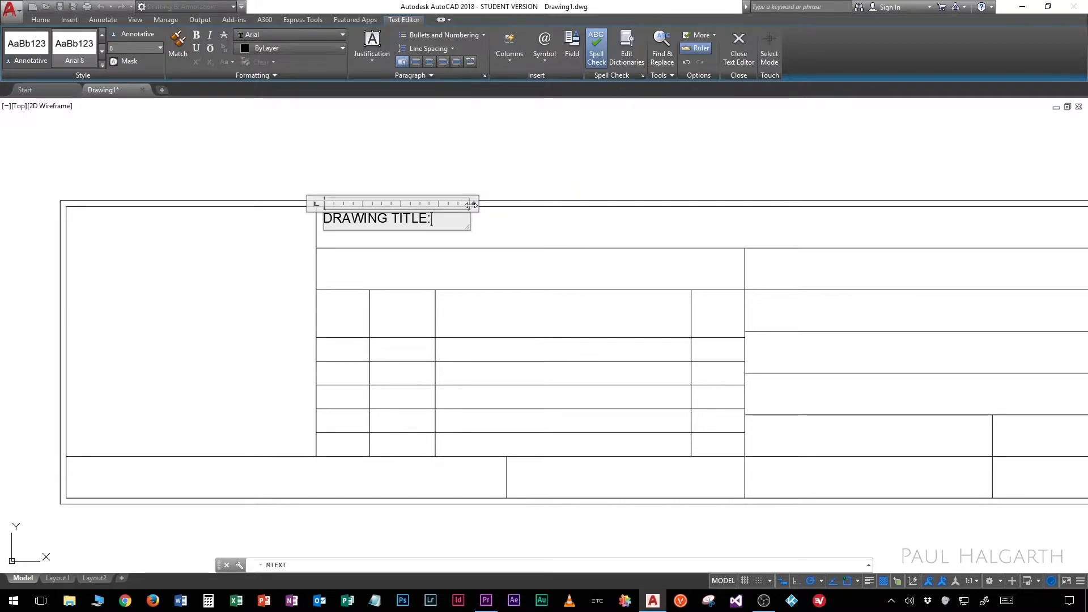
left_click(738, 58)
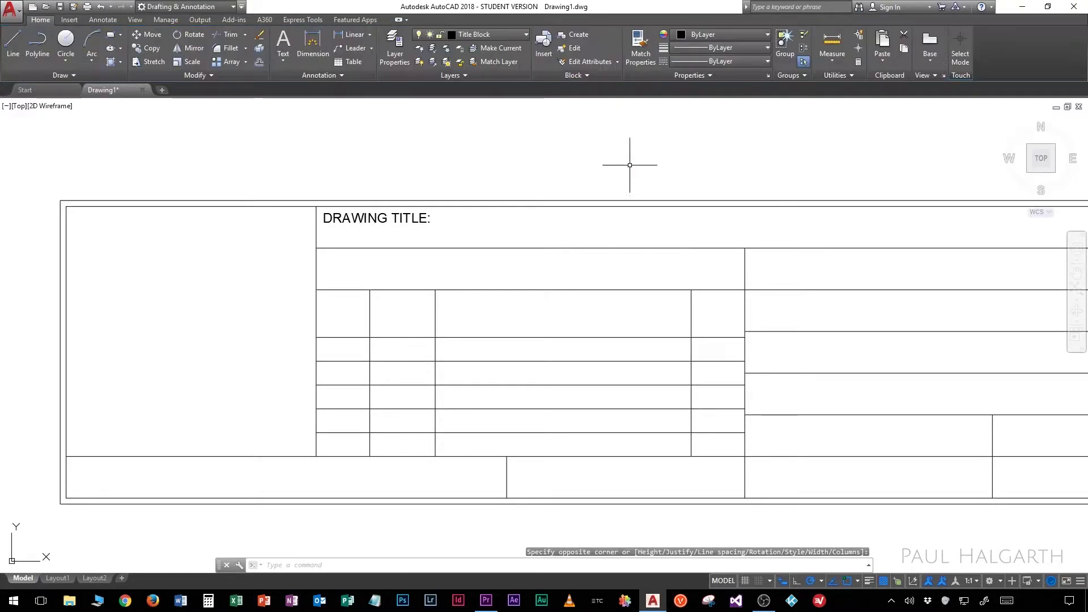
Start moving the "DRAWING TITLE:" text with its base point midway between the top and bottom of the D's left edge
scroll(306, 219, "up", 2)
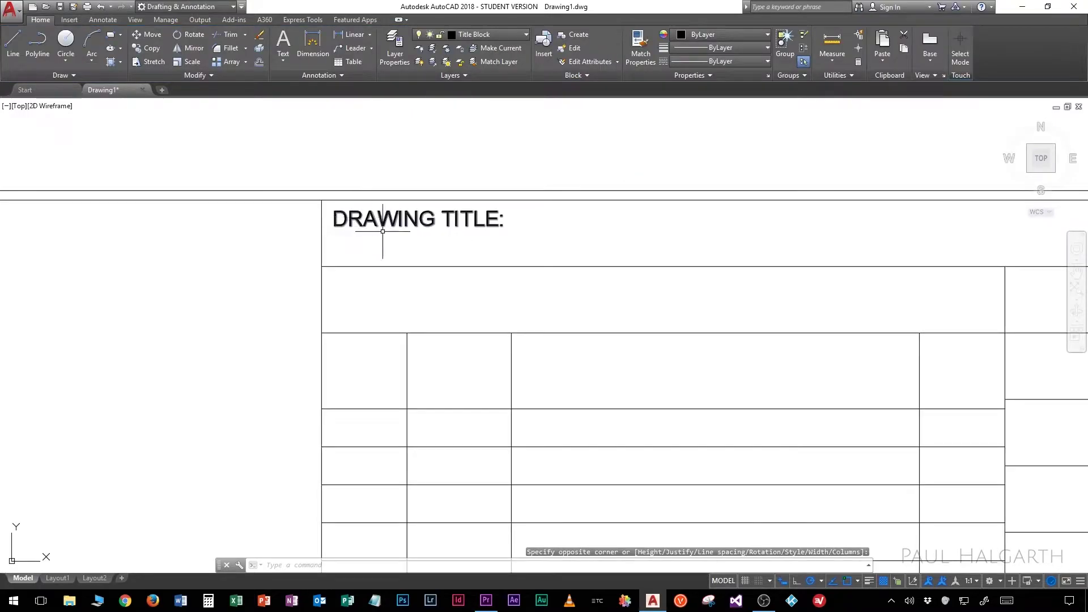
left_click(358, 219)
right_click(370, 222)
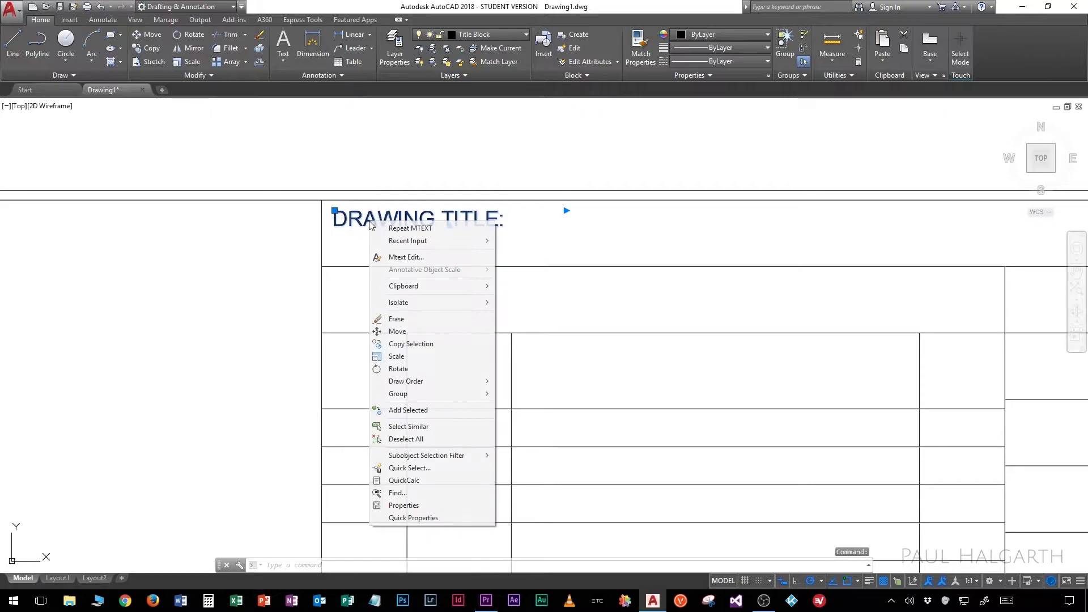
left_click(398, 332)
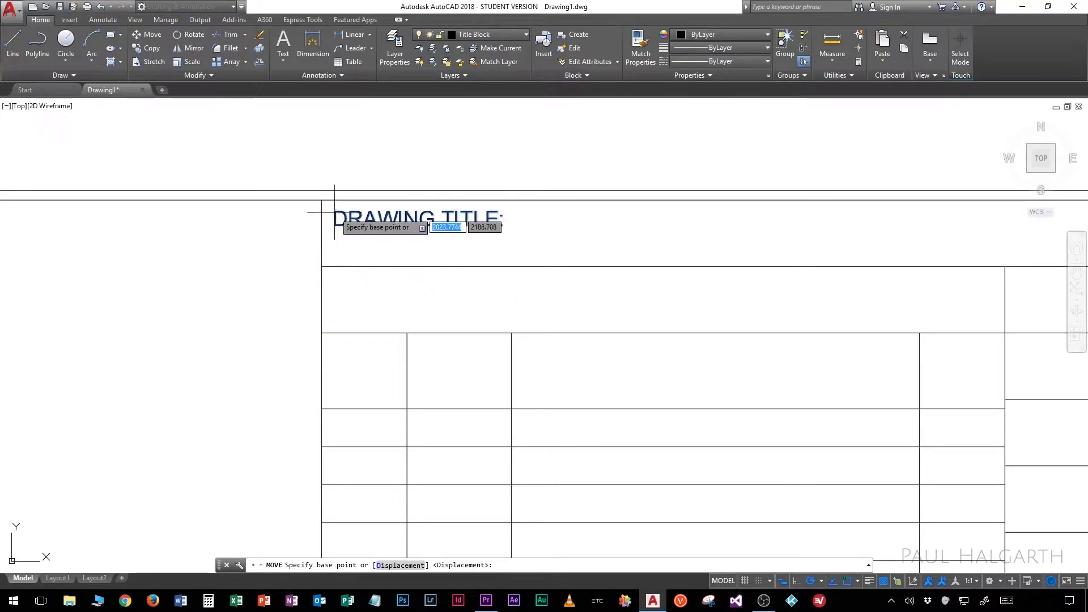
scroll(334, 215, "up", 4)
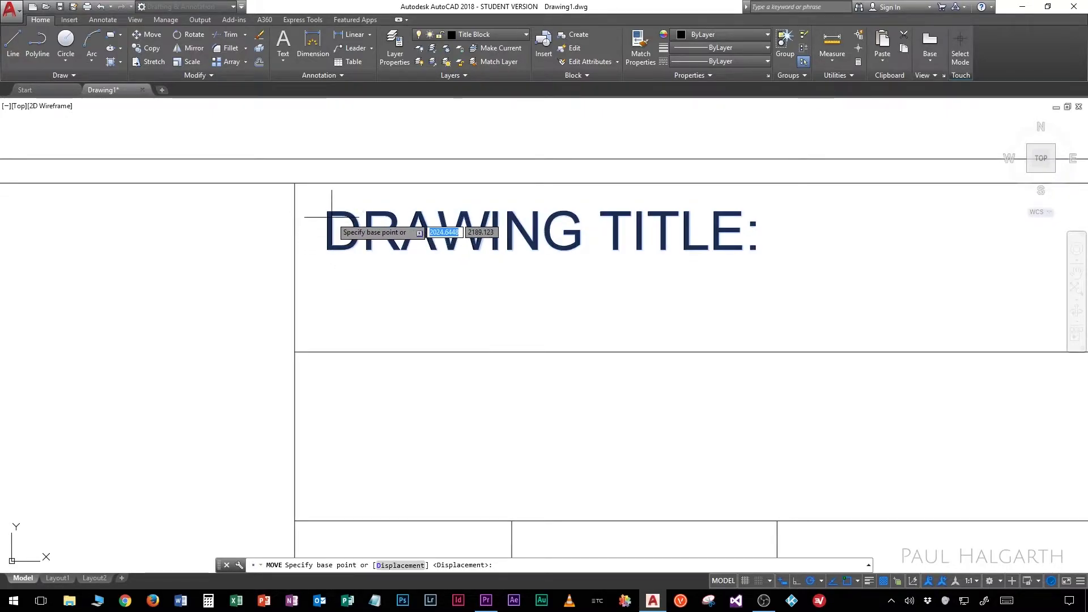
right_click(390, 272, "shift")
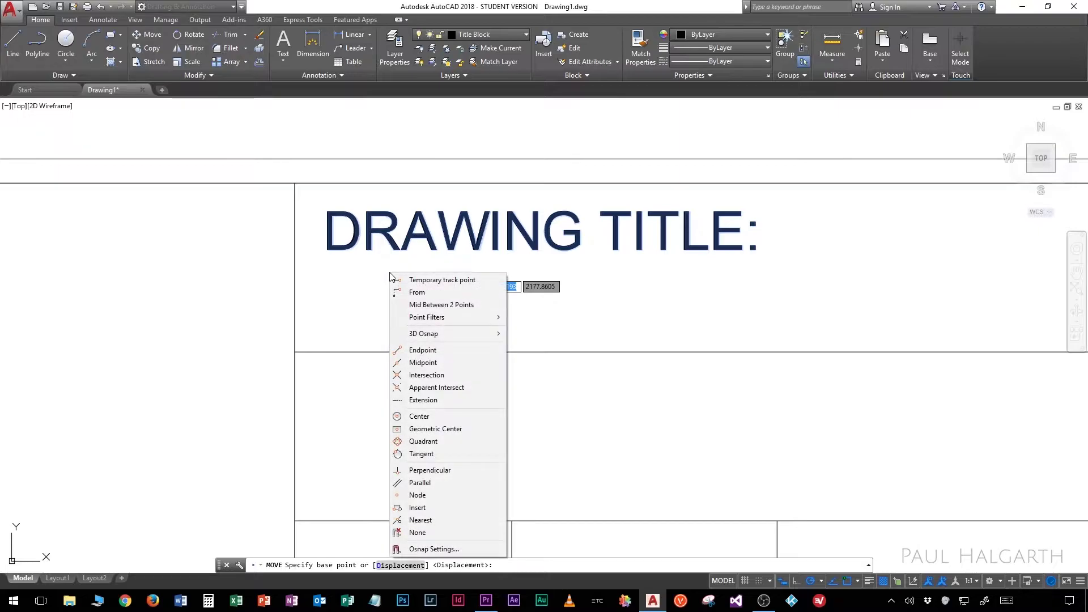
left_click(446, 306)
scroll(315, 214, "up", 3)
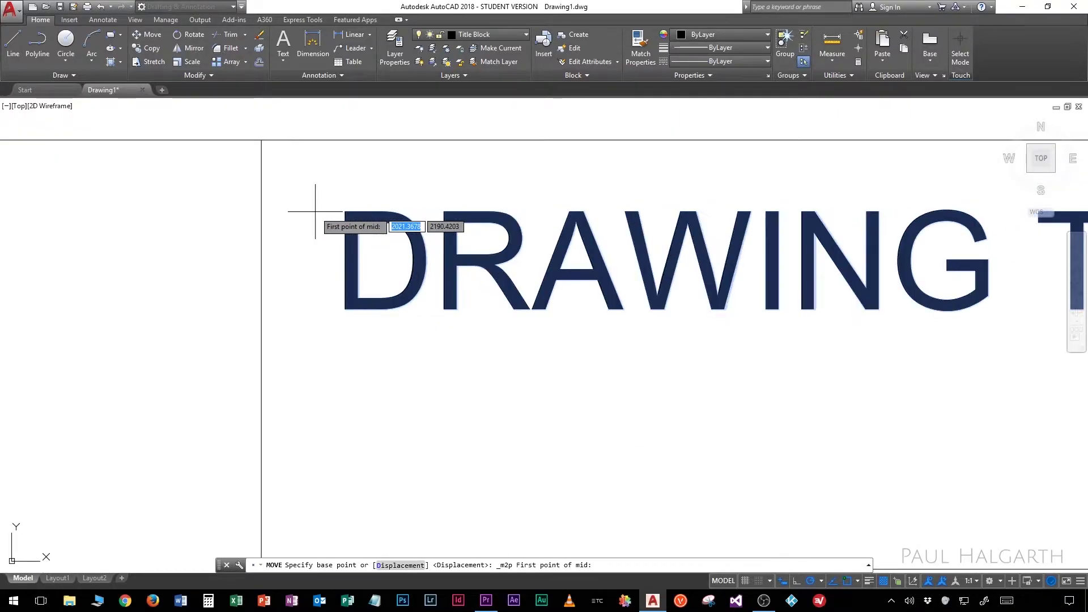
scroll(316, 213, "up", 2)
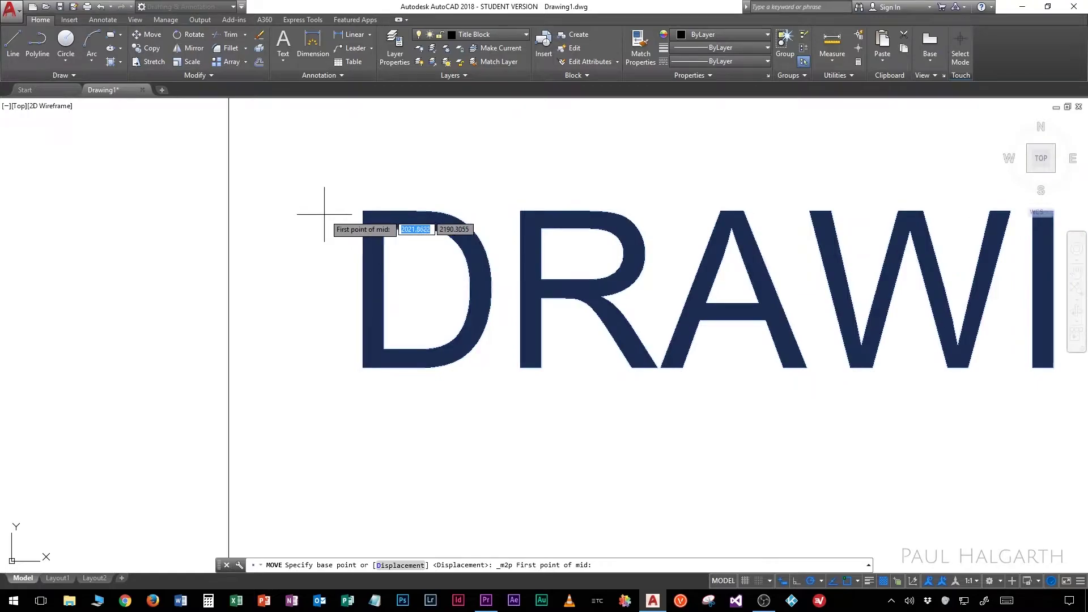
left_click(362, 210)
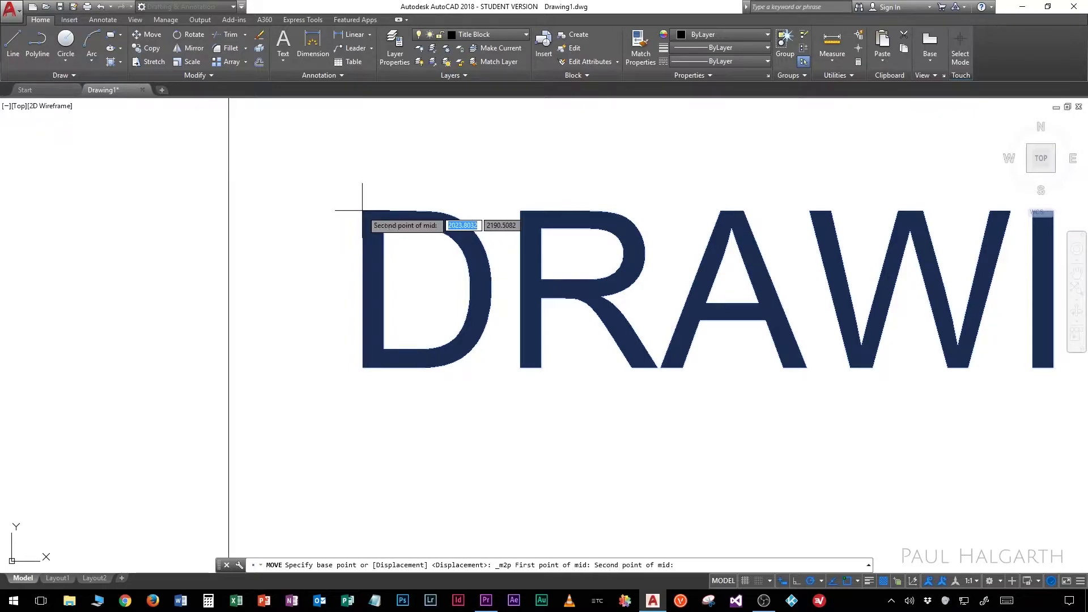
left_click(363, 367)
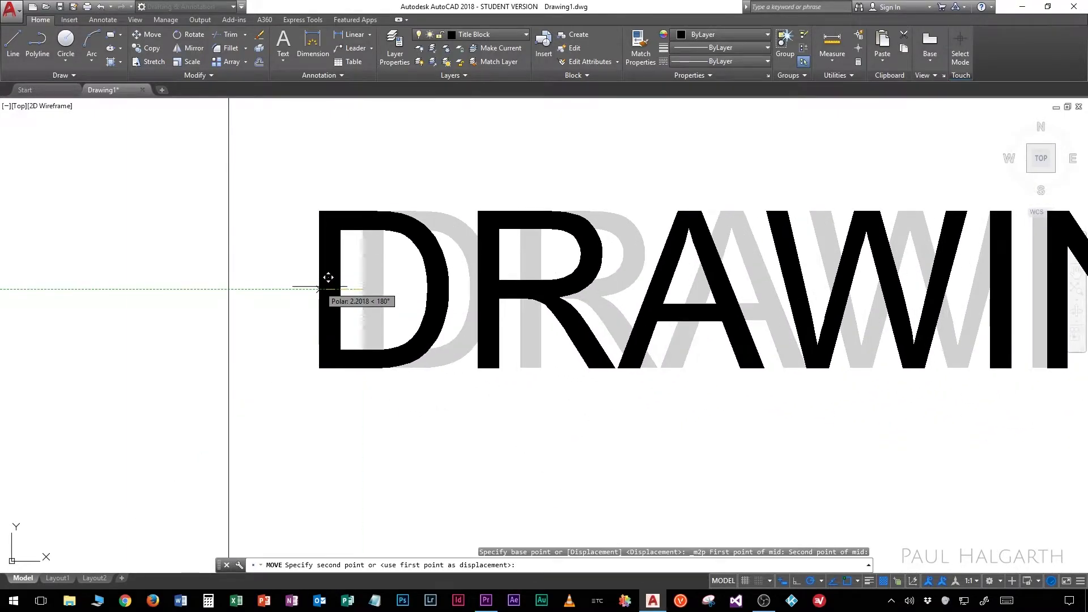
Place the moved text at the midpoint between the upper-left and lower-left corners of the top-row title cell
scroll(328, 278, "down", 4)
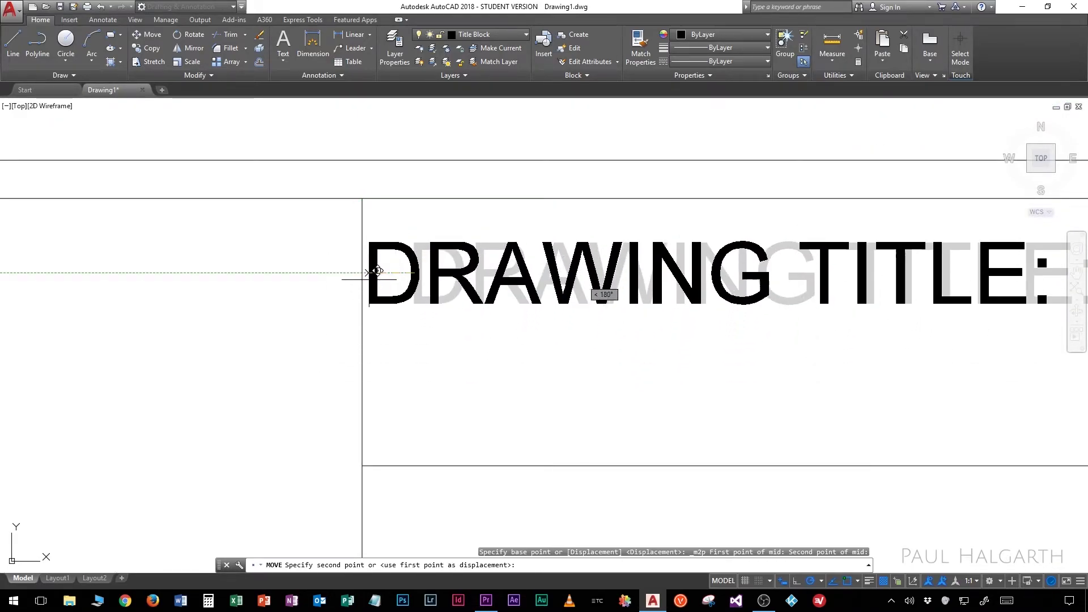
right_click(409, 302, "shift")
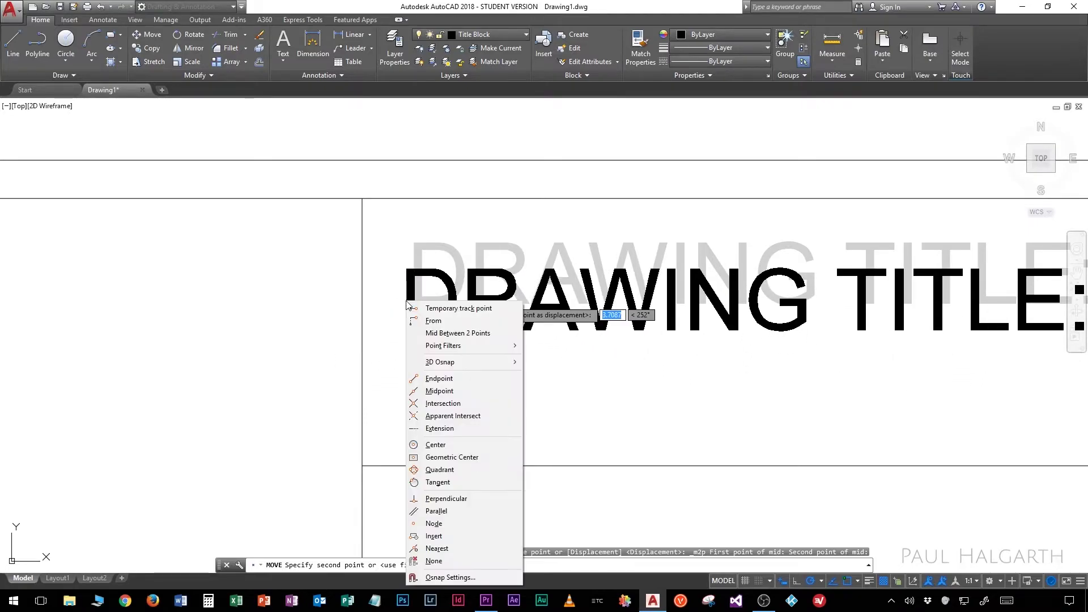
left_click(441, 338)
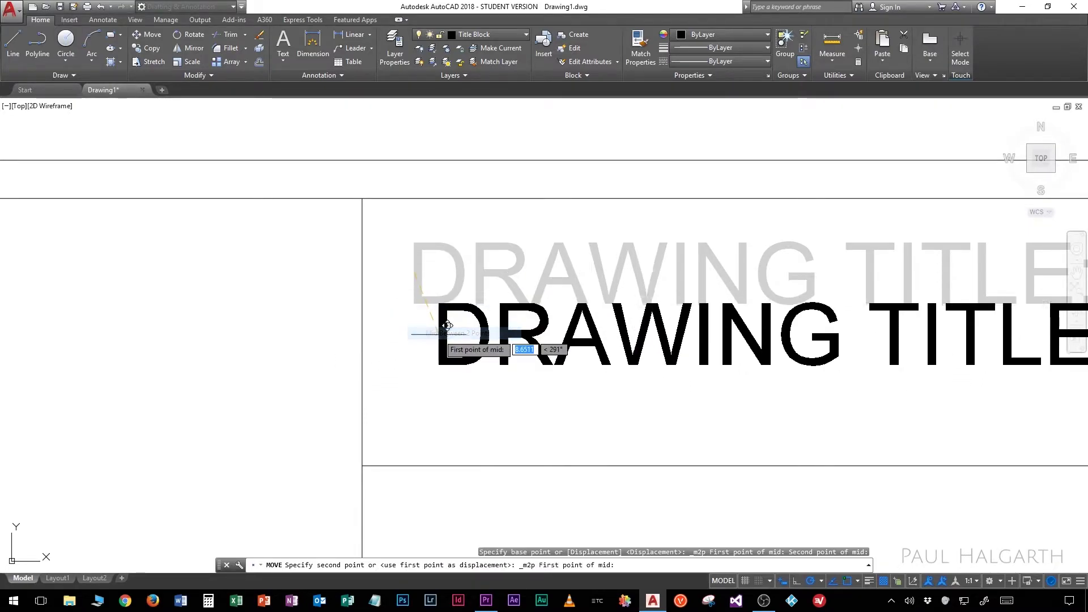
left_click(363, 199)
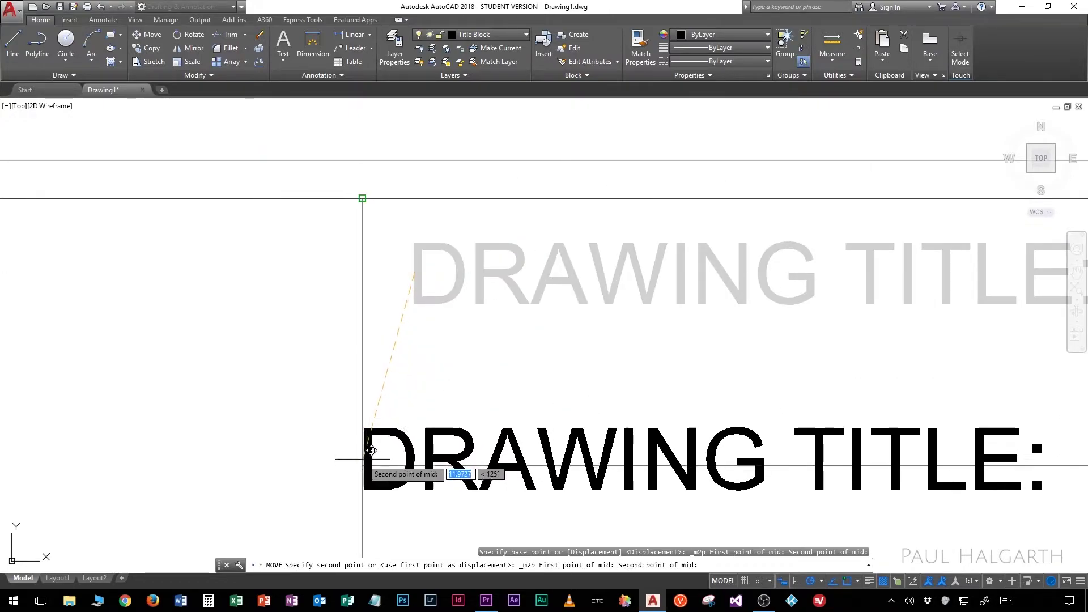
left_click(362, 463)
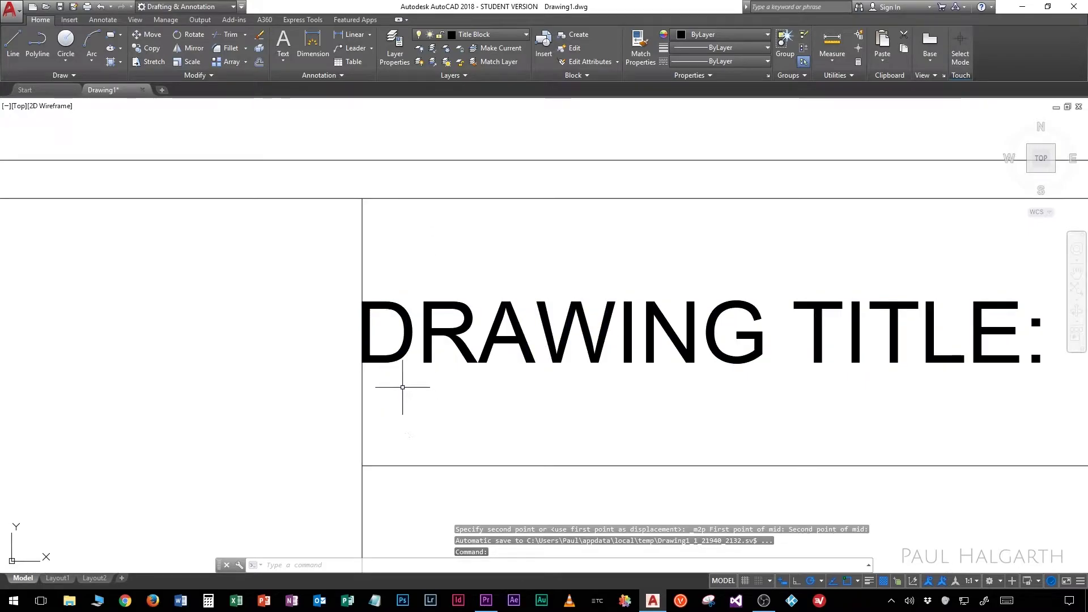
Move the "DRAWING TITLE:" text horizontally about 17 units to the right, away from the cell's left edge
left_click(392, 353)
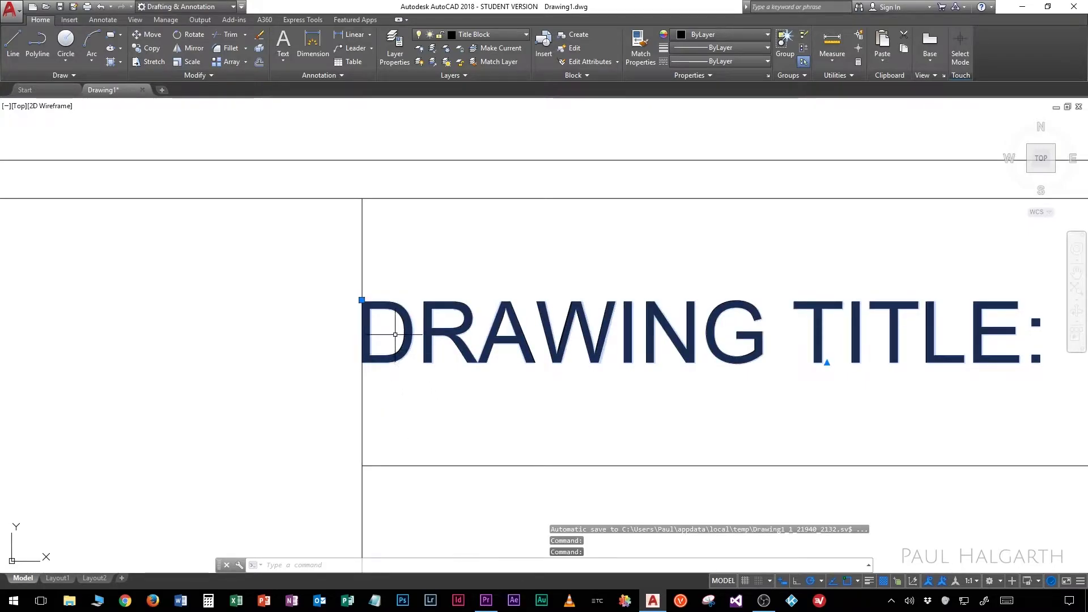
right_click(395, 335)
left_click(414, 128)
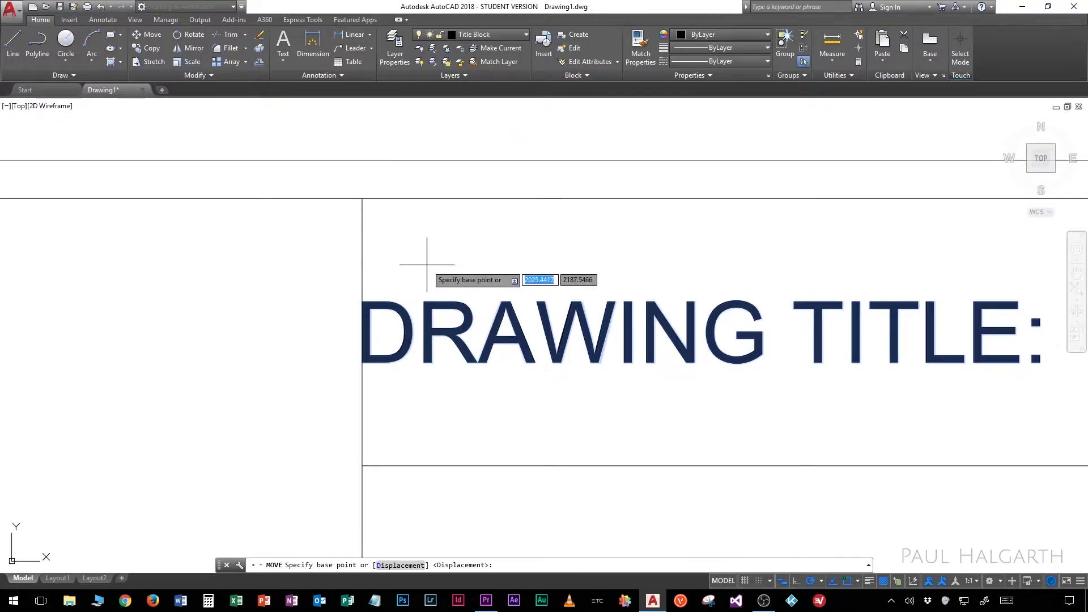
left_click(427, 264)
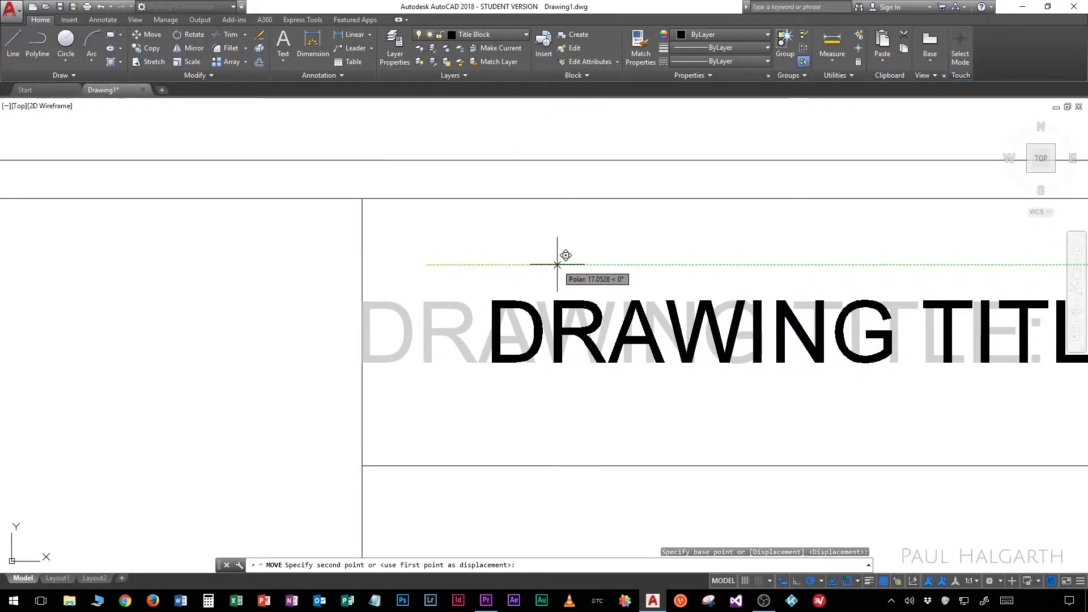
left_click(558, 264)
Copy the "DRAWING TITLE:" text into the cell directly below, using the cells' lower-left corners as base and destination points
scroll(664, 312, "down", 5)
mouse_move(782, 341)
middle_mouse_down()
mouse_move(595, 354)
mouse_move(558, 346)
middle_mouse_up()
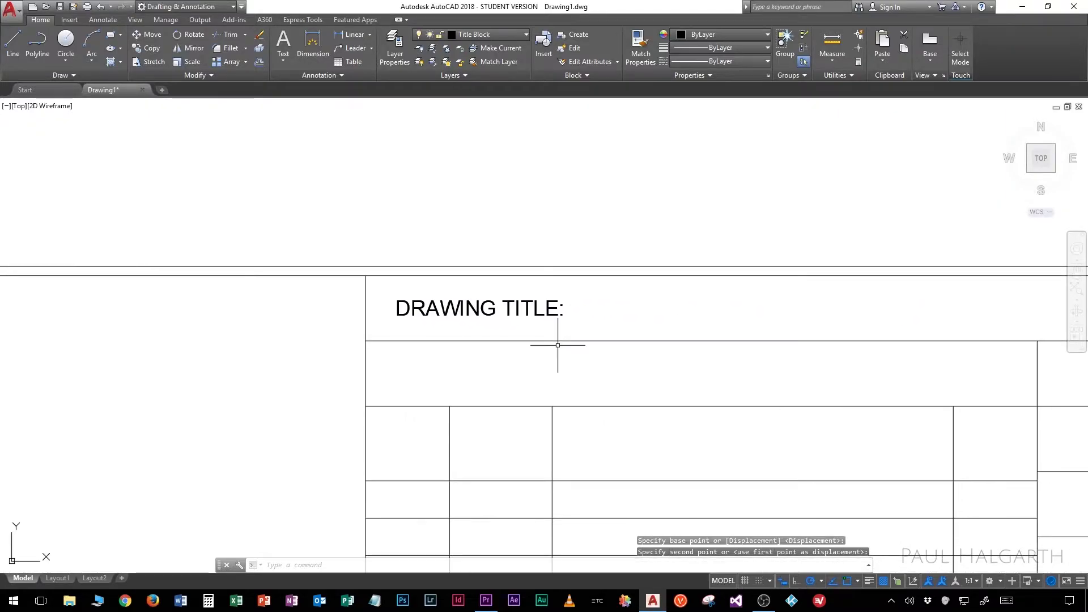
left_click(534, 321)
left_click(484, 289)
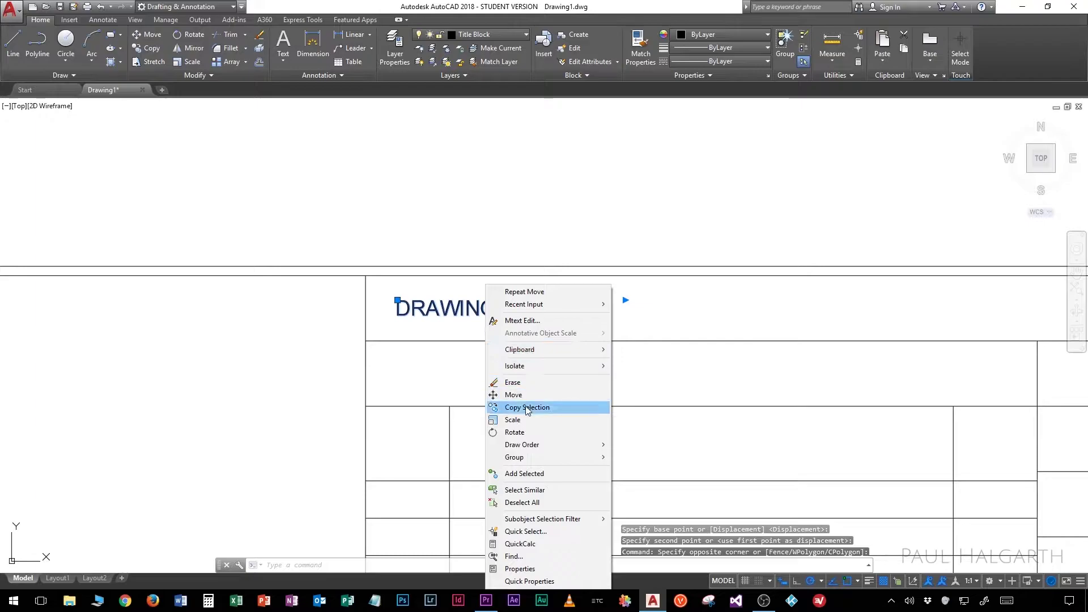
left_click(527, 408)
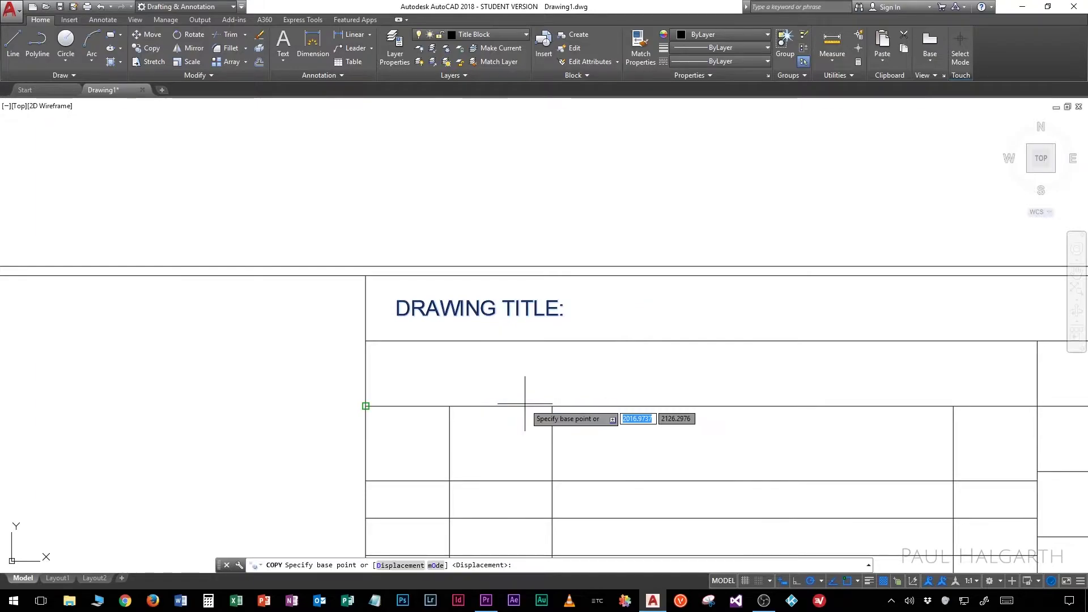
left_click(366, 341)
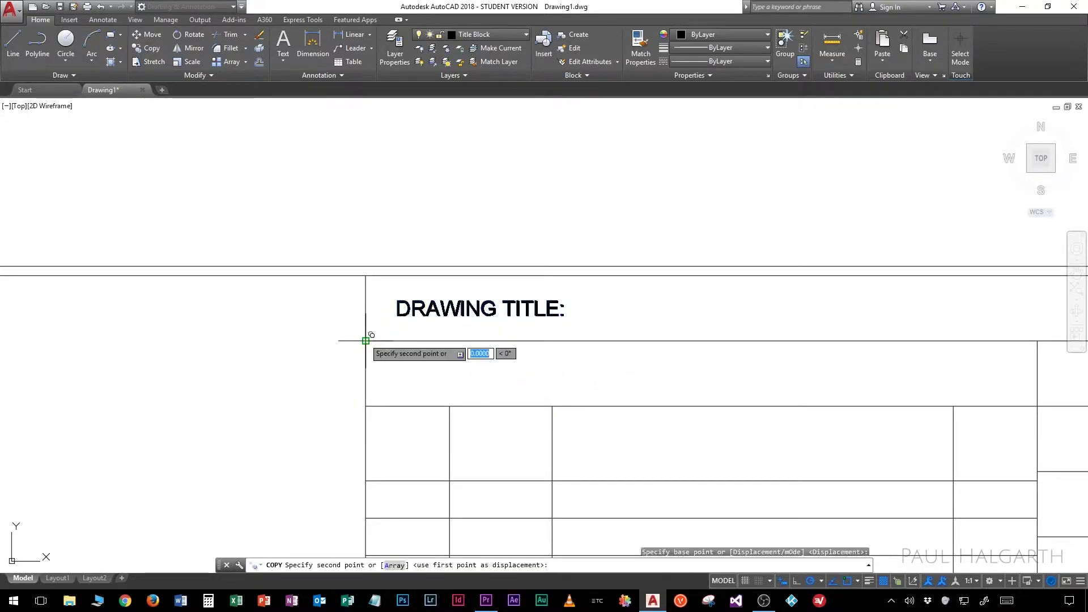
left_click(367, 406)
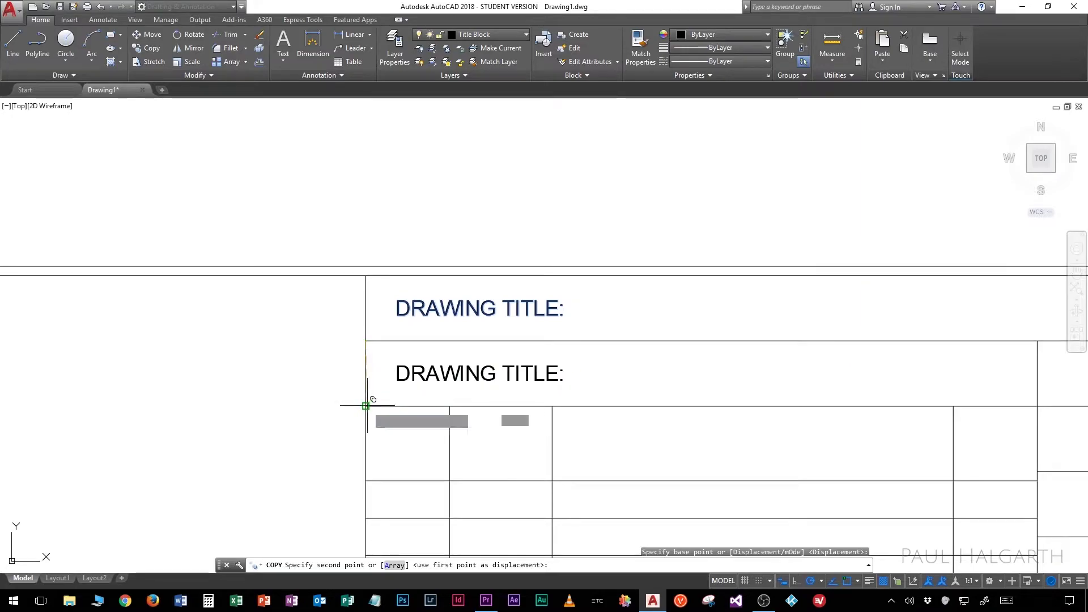
Copy the label into all six rows of the right-hand block, aligned to each cell's lower-left corner
scroll(724, 381, "up", 1)
middle_click_drag(724, 381, 339, 376)
scroll(787, 375, "down", 2)
mouse_move(793, 370)
middle_mouse_down()
mouse_move(601, 360)
mouse_move(564, 317)
middle_mouse_up()
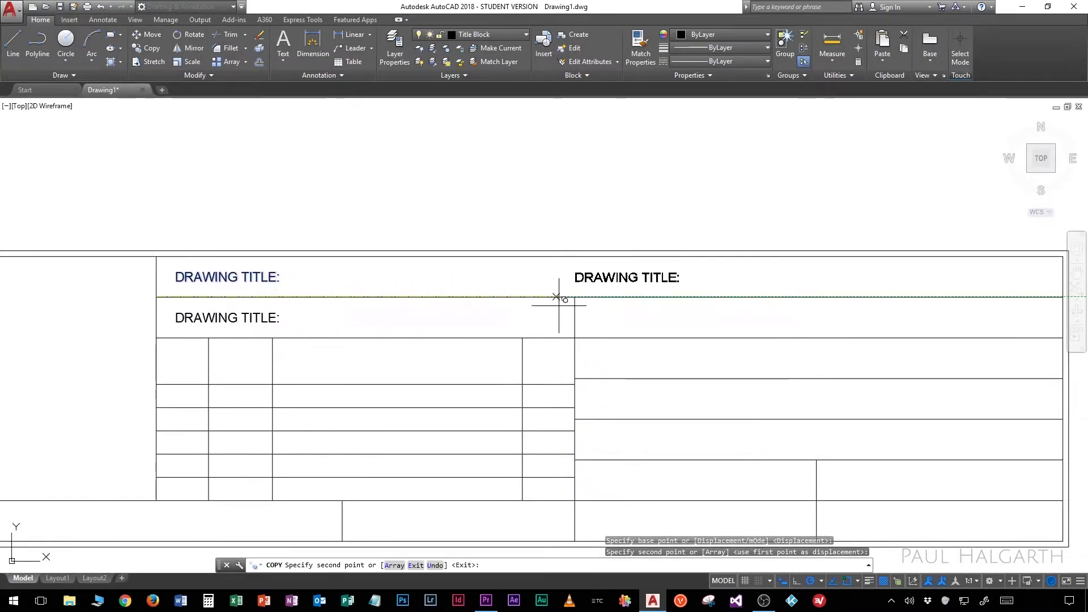
left_click(575, 339)
left_click(575, 379)
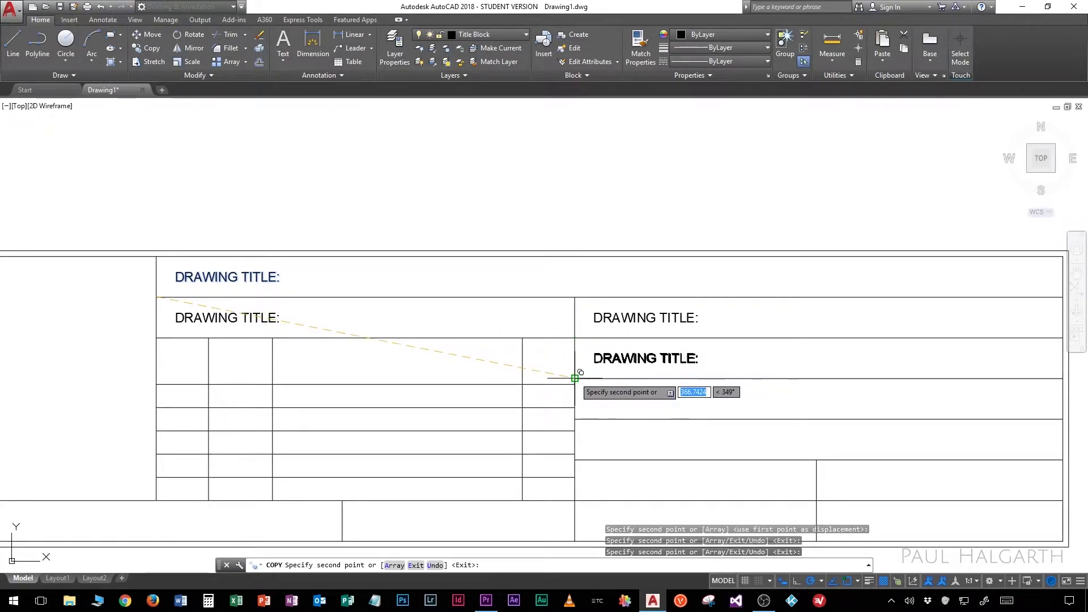
left_click(575, 419)
left_click(575, 461)
left_click(575, 501)
left_click(575, 541)
Copy the label into the two cells at the block's lower-right corner and the two remaining bottom-row cells, ending the copy
left_click(817, 502)
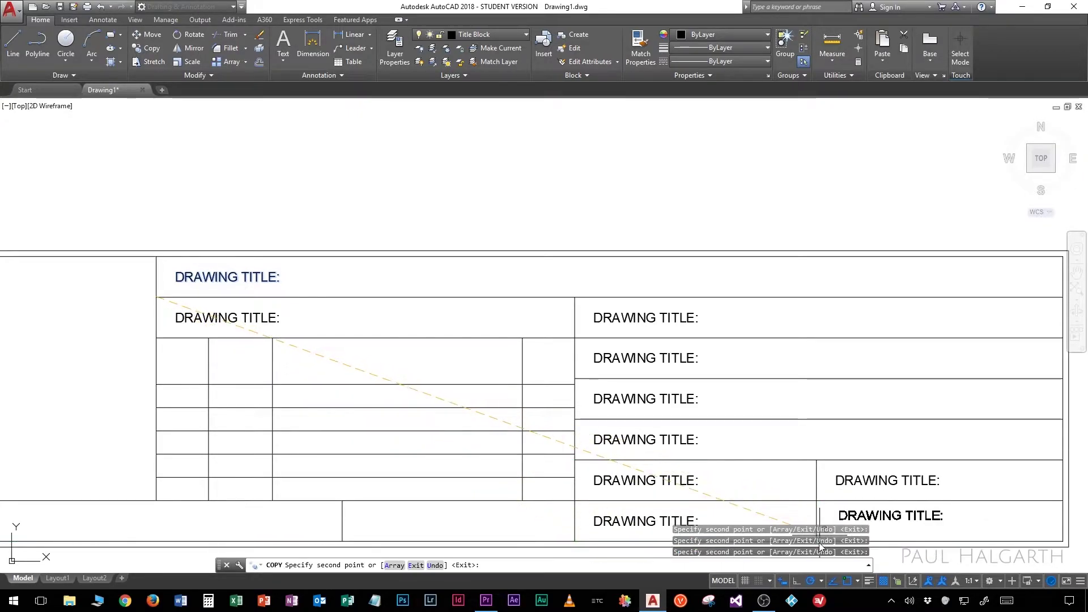
middle_click_drag(827, 531, 827, 487)
left_click(815, 496)
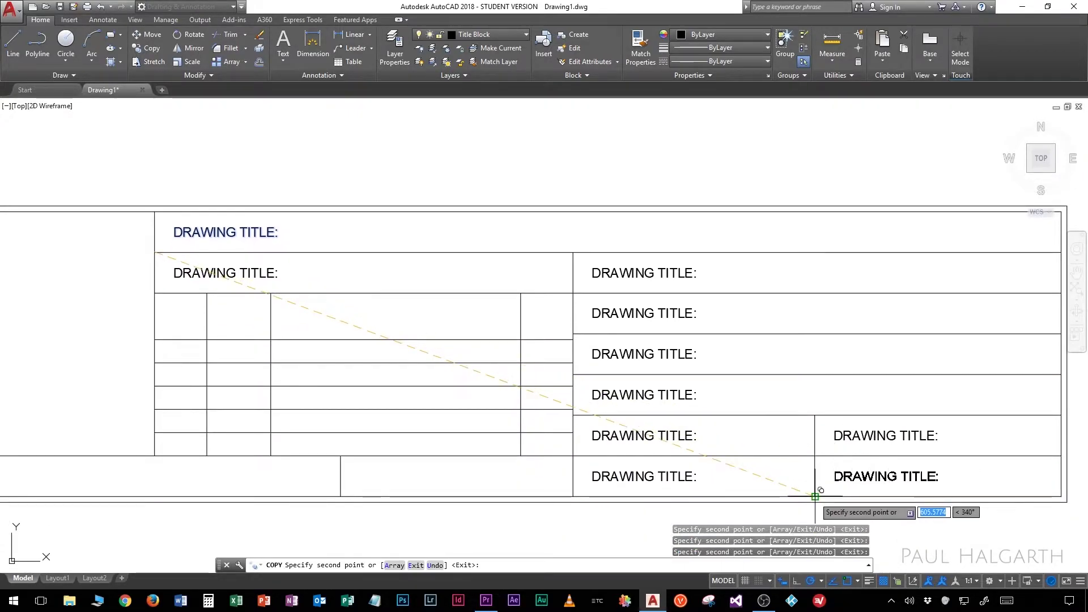
left_click(341, 496)
middle_click_drag(264, 442, 668, 440)
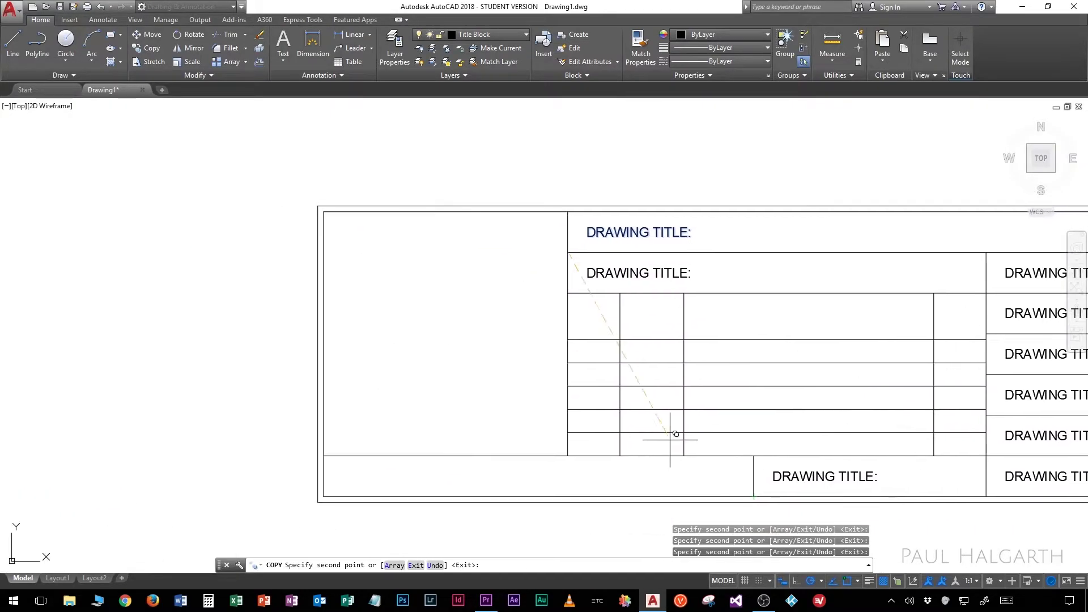
left_click(324, 497)
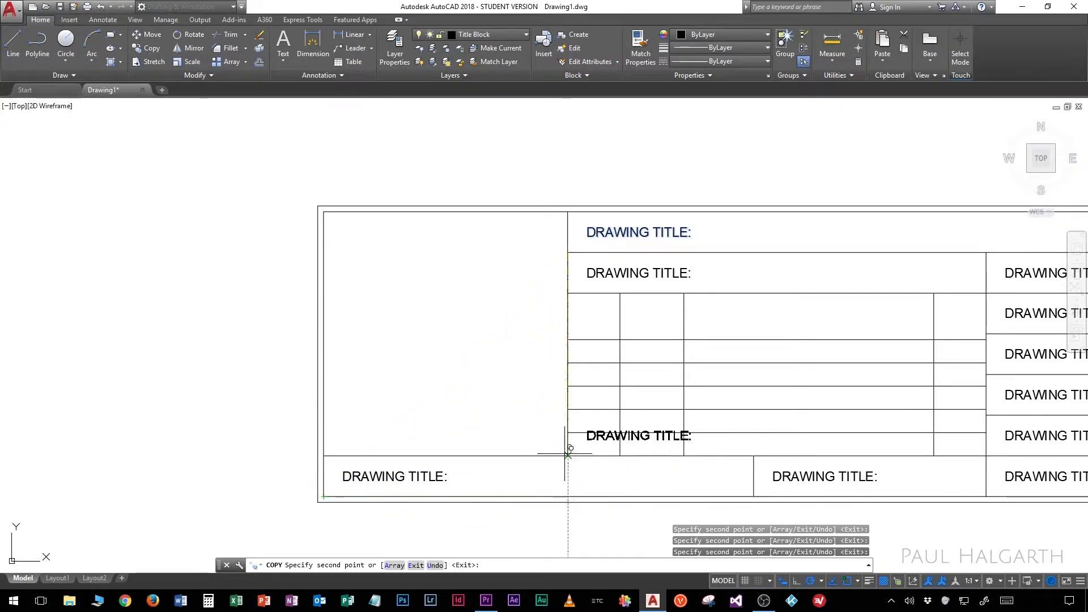
key("Escape")
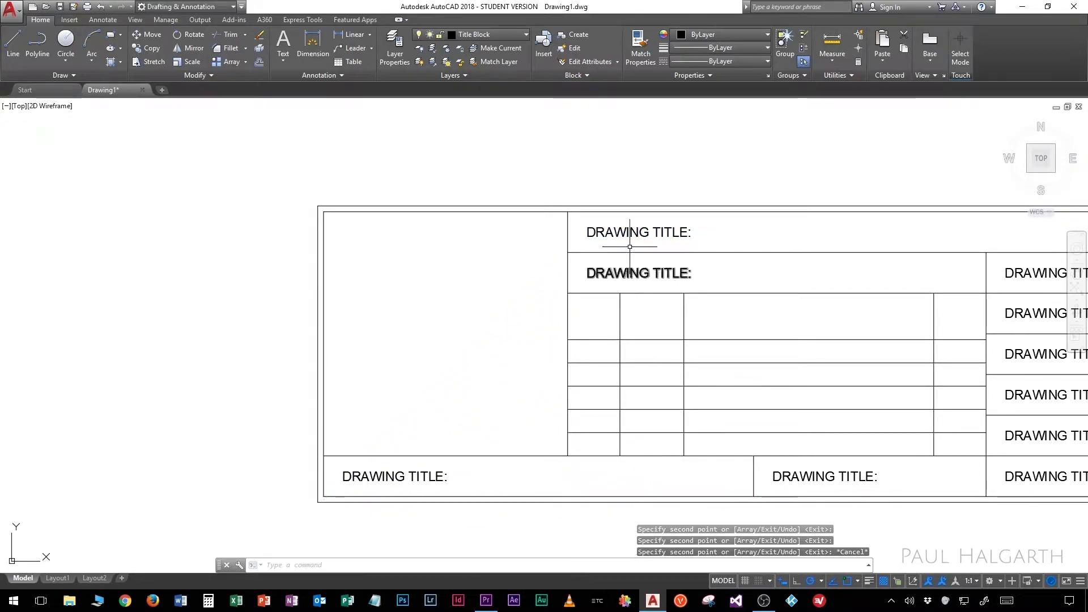
Change the label in the cell below the drawing title to "AMENDMENTS:"
double_click(623, 274)
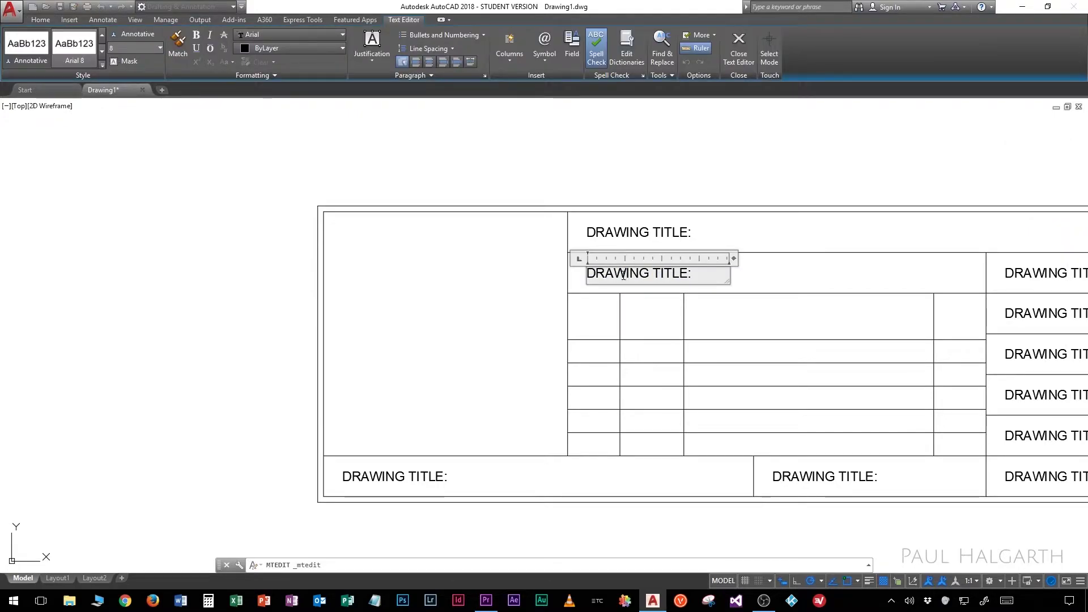
key("ctrl+shift+Right")
key("ctrl+shift+Right")
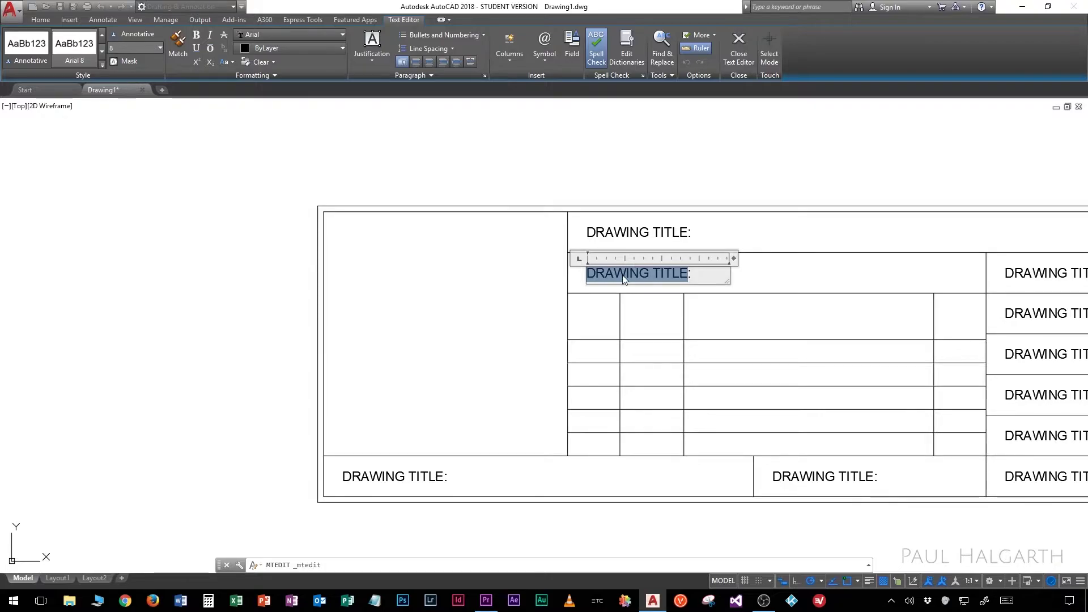
type("AMENDMENTS:")
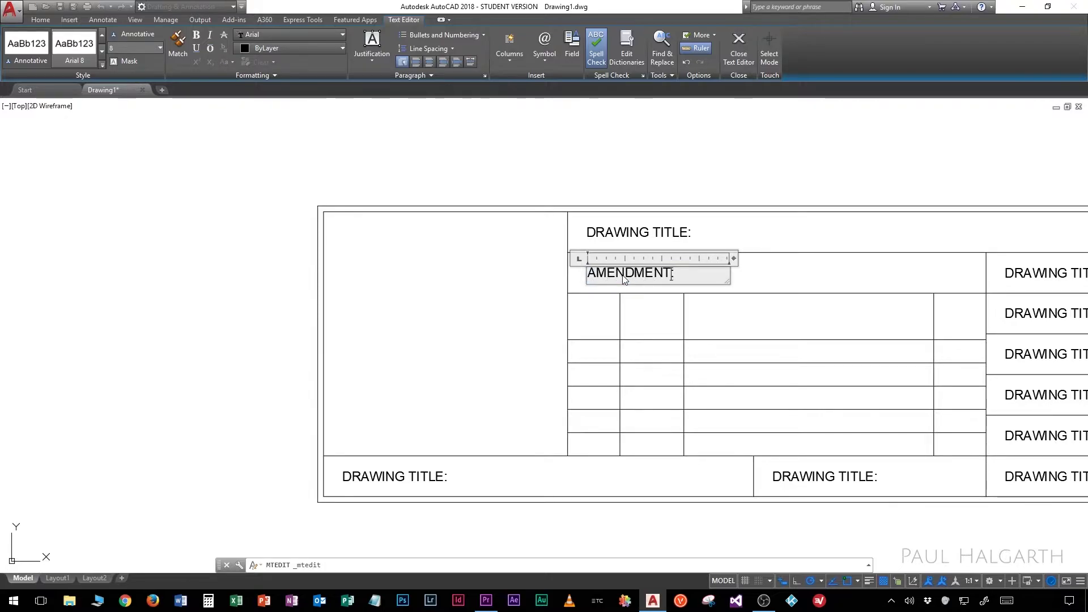
left_click(789, 277)
Change the first two labels of the right-hand block to "PRODUCTION:" and "DIRECTOR:"
middle_click_drag(802, 272, 451, 277)
double_click(754, 270)
left_click_drag(754, 268, 655, 279)
type("PRODUCTION")
left_click(675, 309)
double_click(678, 311)
left_click_drag(754, 310, 628, 306)
type("DIRECTOR")
Change the third and fourth labels of the right-hand block to "DESIGNER:" and "LIGHTING DESIGNER:"
left_click(675, 350)
double_click(674, 349)
left_click_drag(755, 351, 556, 347)
type("DESIGNER")
left_click(744, 397)
double_click(744, 396)
left_click_drag(754, 392, 647, 392)
type("LIGHTING DESIGNER")
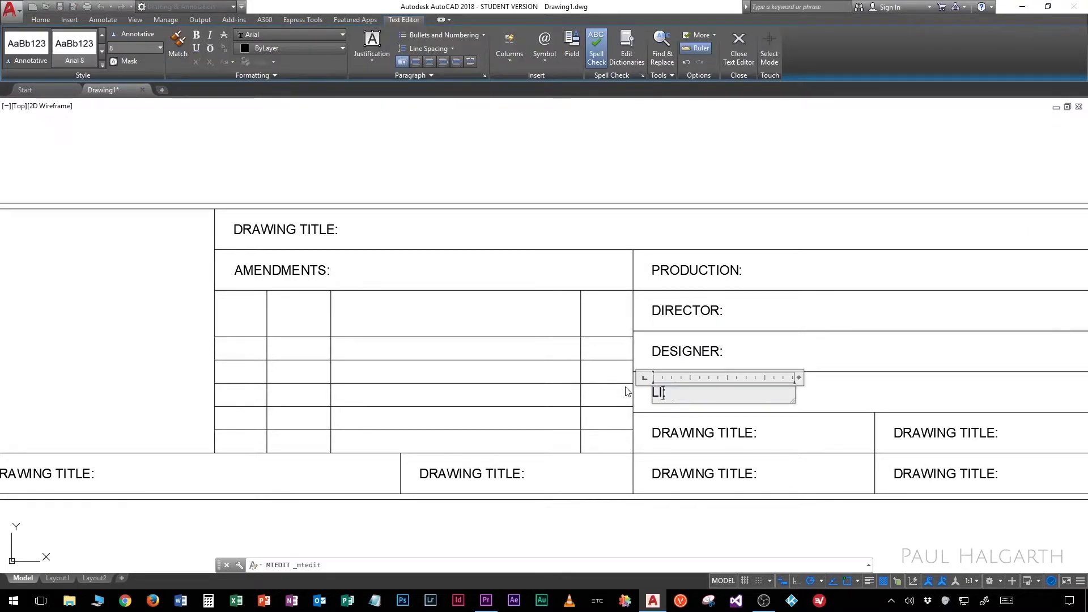
Change the labels in the two cells below "LIGHTING DESIGNER:" to "DRAWN BY:" and "SCALE:"
left_click(723, 434)
double_click(724, 435)
left_click_drag(754, 434, 651, 434)
type("DRAWN BY")
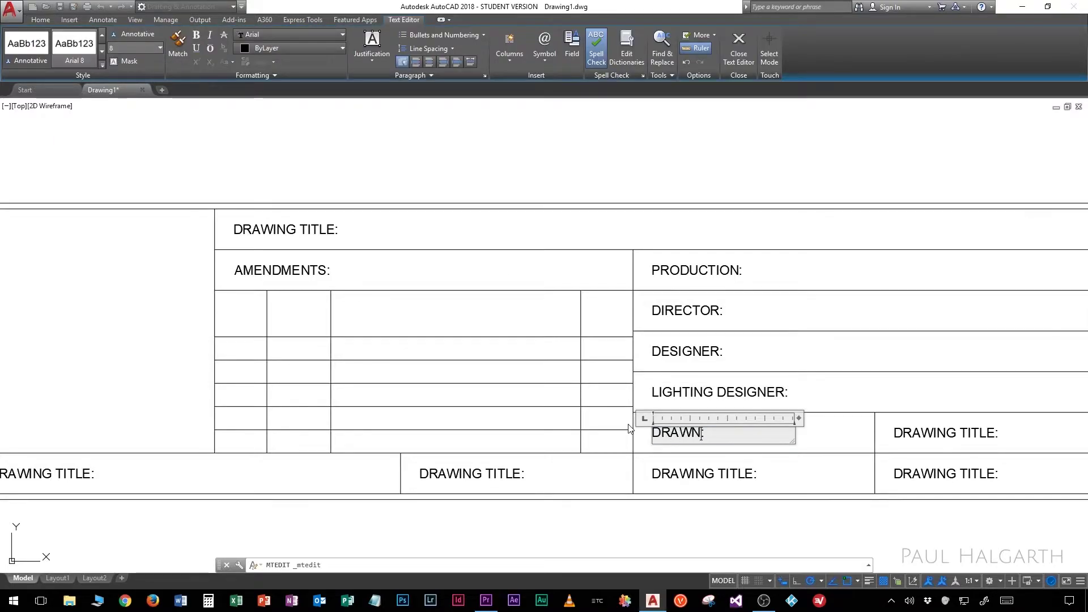
left_click(754, 473)
double_click(754, 474)
left_click_drag(754, 474, 652, 473)
type("SCALE")
left_click(911, 432)
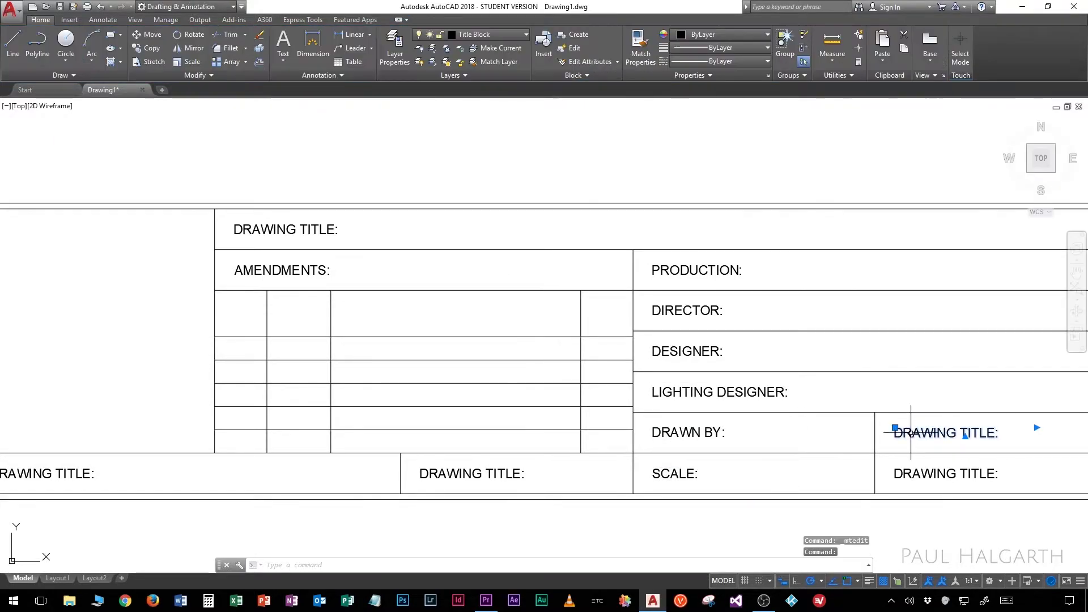
Change the two labels right of "DRAWN BY:" and "SCALE:" to "DATE:" and "DRAWING NUMBER:"
double_click(911, 432)
left_click_drag(996, 432, 831, 433)
type("DATE")
left_click(901, 473)
double_click(901, 474)
left_click_drag(996, 474, 775, 476)
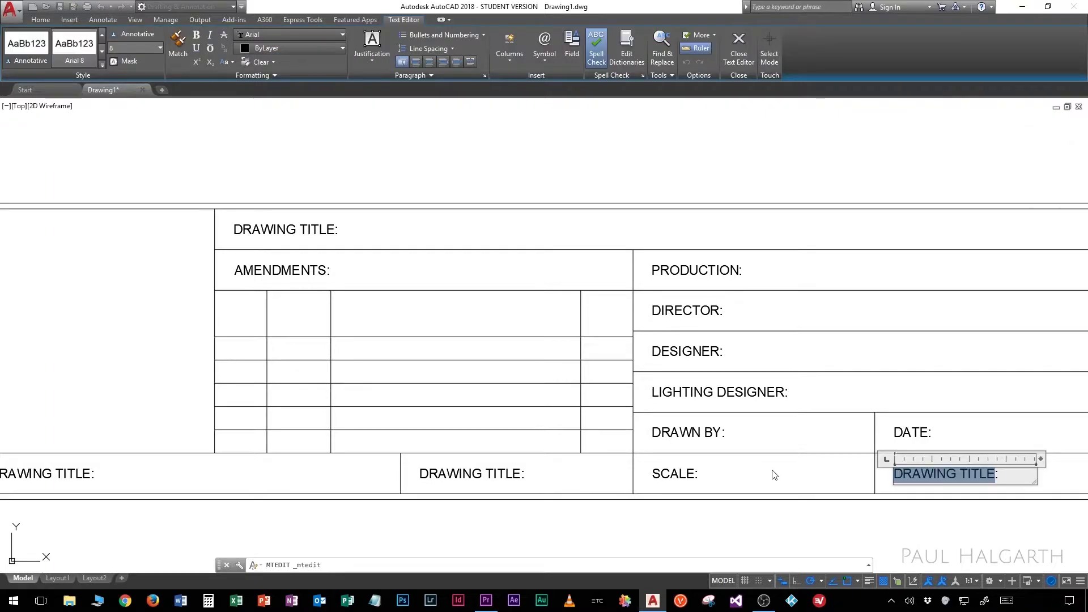
type("DRAWING NUMBER")
Change the label in the bottom-row cell left of "SCALE:" to "ISSUE:"
left_click(470, 474)
double_click(471, 474)
left_click_drag(566, 474, 328, 462)
type("ISSUE")
Change the label in the bottom-left cell of the title block to "VENUE:"
scroll(221, 404, "down", 2)
middle_click_drag(221, 404, 465, 405)
left_click(367, 447)
double_click(367, 446)
left_click_drag(499, 465, 138, 445)
type("VENUE:")
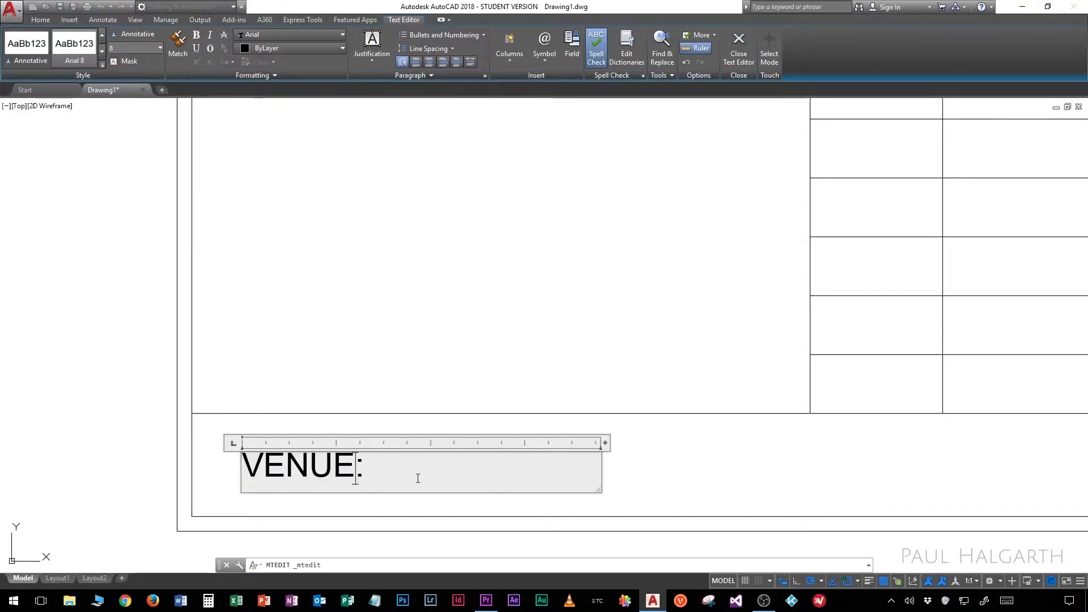
left_click(482, 380)
Copy the "AMENDMENTS:" label down into the first header cell of the amendments table
scroll(483, 380, "up", 2)
left_click(497, 258)
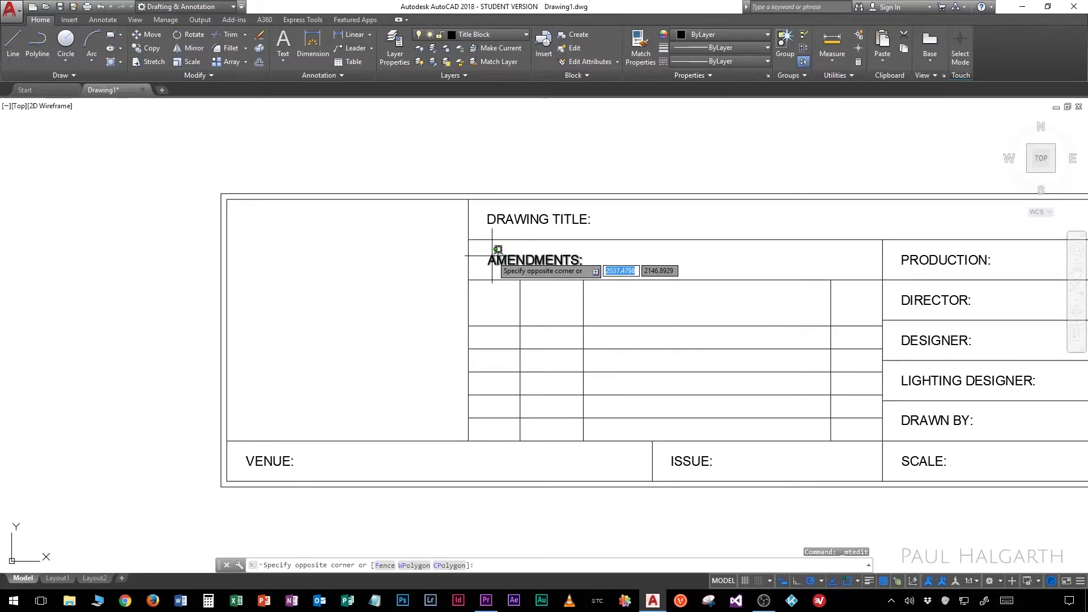
right_click(492, 261)
mouse_move(525, 331)
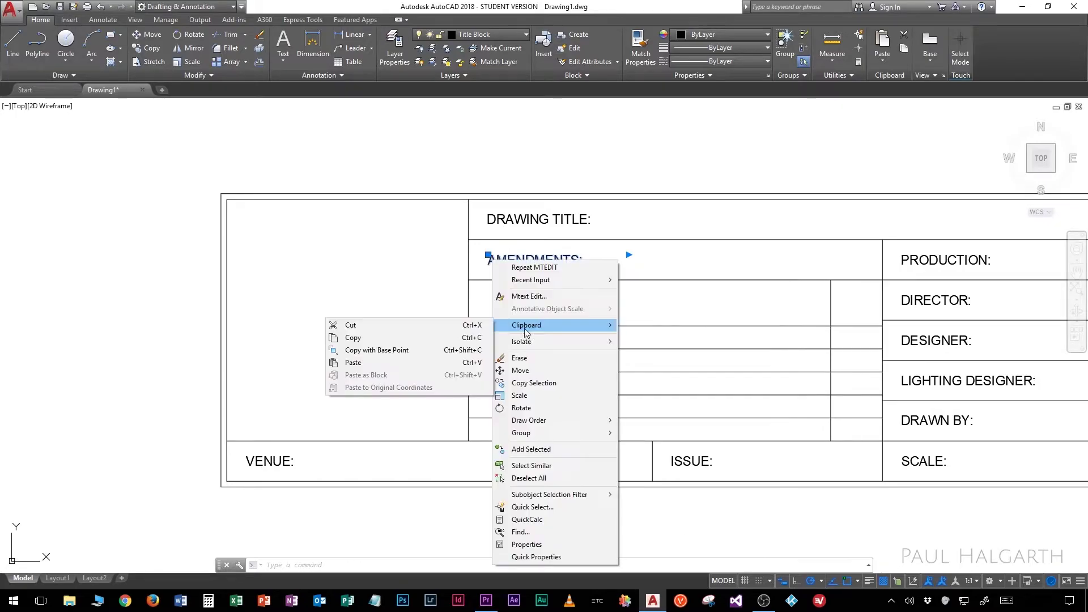
left_click(541, 384)
left_click(469, 279)
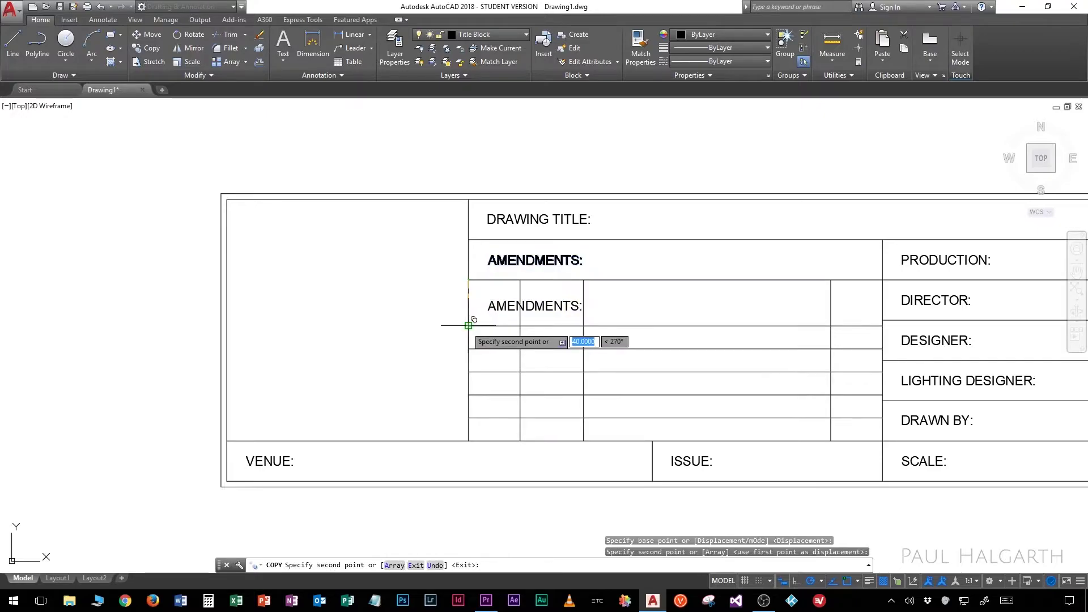
key("Escape")
Change the copied label in the amendments table's first header cell to "ISSUE" and narrow its text box
double_click(515, 309)
type("ISSUE")
left_click_drag(489, 307, 540, 291)
left_click(544, 340)
Move the "ISSUE" header label so it sits centred in the first column of the amendments table
left_click(501, 306)
right_click(501, 307)
left_click(529, 112)
left_click(549, 311)
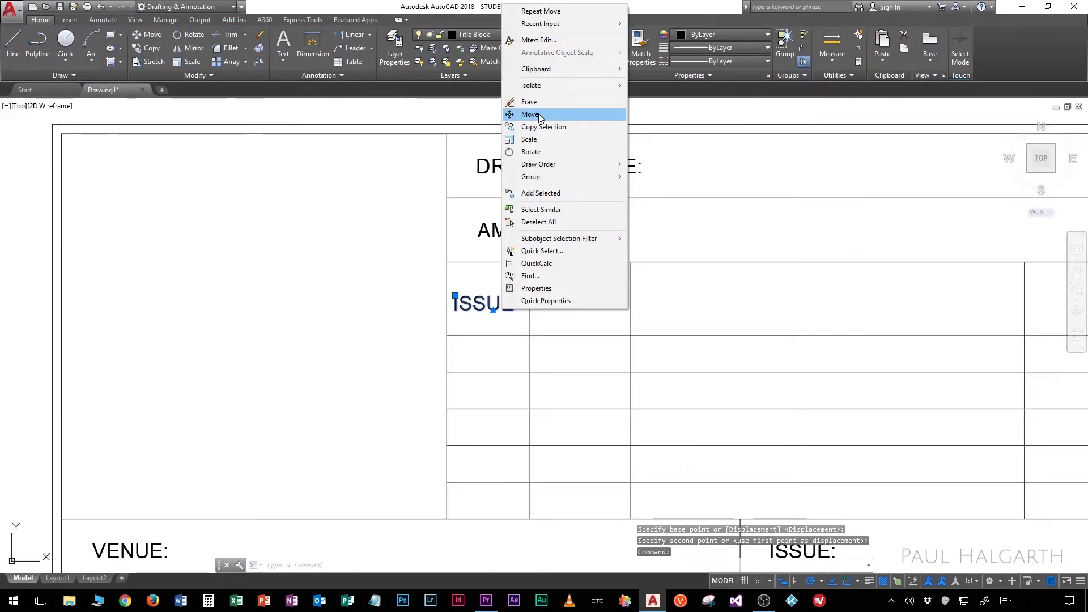
left_click(573, 112)
left_click(562, 292)
left_click(562, 292)
Copy the "ISSUE" header label into the second header cell, using the column corners as reference points
left_click(507, 306)
right_click(508, 306)
left_click(559, 406)
left_click(447, 335)
left_click(530, 335)
key("Escape")
Change the label in the second header cell of the amendments table to "DATE"
left_click(573, 310)
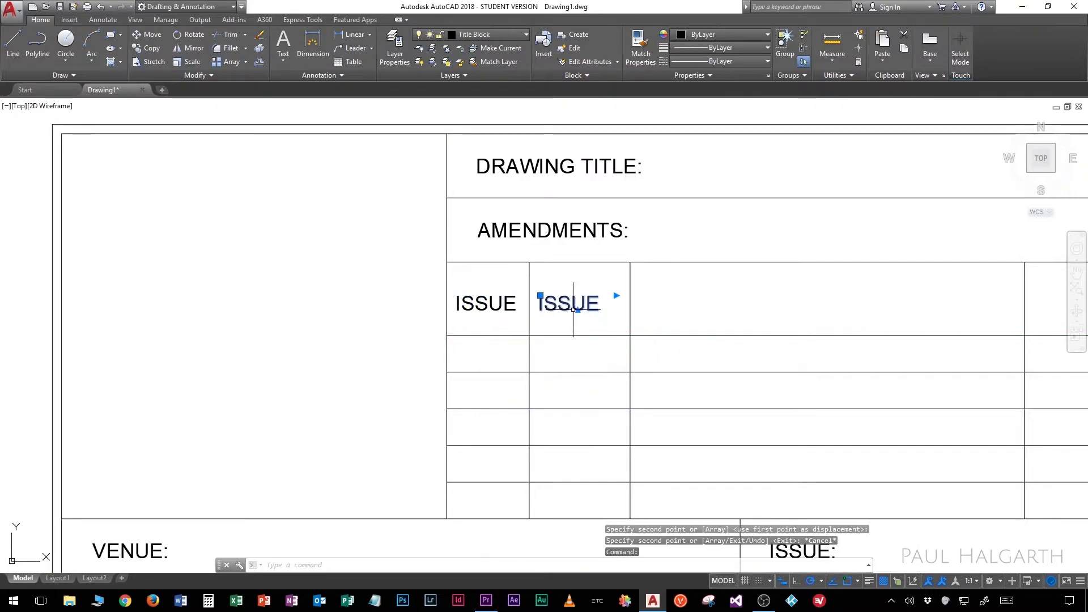
double_click(573, 310)
left_click_drag(544, 307, 656, 309)
key("BackSpace")
key("BackSpace")
type("DATE")
left_click(656, 309)
Move the "DATE" header label to the centre of its cell
left_click(561, 306)
right_click(561, 306)
left_click(587, 395)
left_click(578, 357)
left_click(590, 358)
Copy the "DATE" header label into the third and fourth header cells of the amendments table
left_click(591, 310)
right_click(592, 309)
left_click(637, 125)
left_click(575, 358)
left_click(674, 358)
middle_click_drag(993, 356, 851, 355)
left_click(918, 356)
key("Escape")
Change the third and fourth header labels of the amendments table to "NOTES" and "INITIAL"
double_click(532, 303)
left_click_drag(567, 305, 470, 300)
type("N")
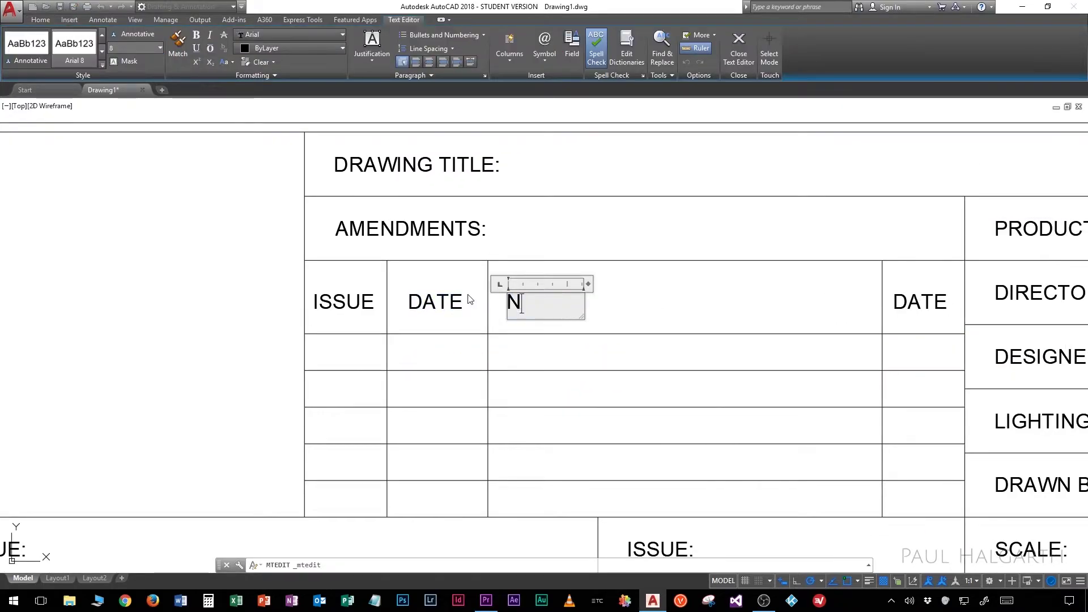
type("OTES")
left_click(904, 297)
double_click(904, 297)
type("INITIAL")
left_click(832, 307)
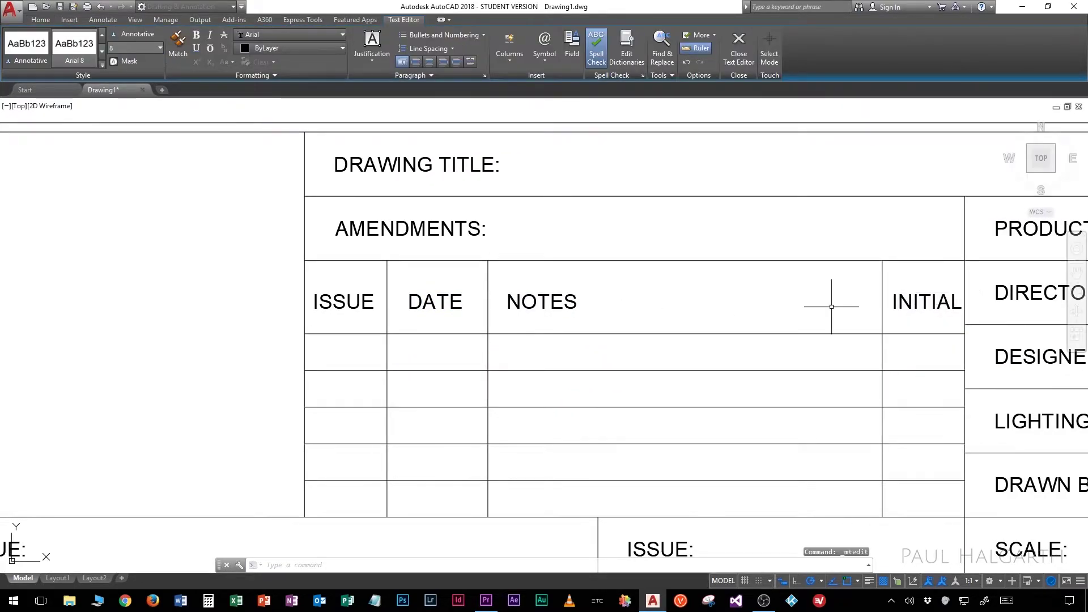
Move the "INITIAL" header label slightly to centre it within its narrow column
middle_click_drag(832, 307, 935, 316)
left_click(935, 312)
right_click(927, 312)
left_click(953, 388)
left_click(938, 309)
left_click(943, 308)
Copy the "ISSUE" header label into the first row below it and change the copy to "e"
left_click(454, 303)
right_click(468, 309)
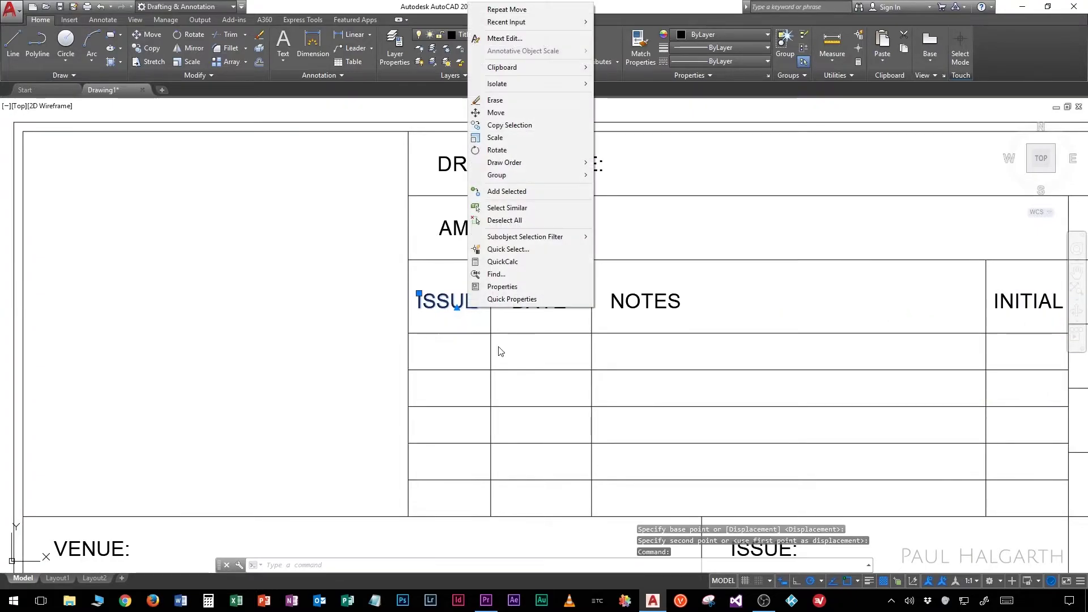
left_click(509, 124)
left_click(417, 328)
left_click(417, 379)
double_click(448, 352)
type("e")
left_click(389, 348)
Move the "e" label to the centre of its cell in the issue column
left_click(423, 352)
right_click(423, 351)
left_click(453, 151)
left_click(446, 352)
left_click(448, 352)
Copy the "e" label into the four remaining rows of the issue column
right_click(444, 353)
left_click(465, 164)
left_click(408, 370)
left_click(409, 407)
left_click(408, 444)
left_click(408, 481)
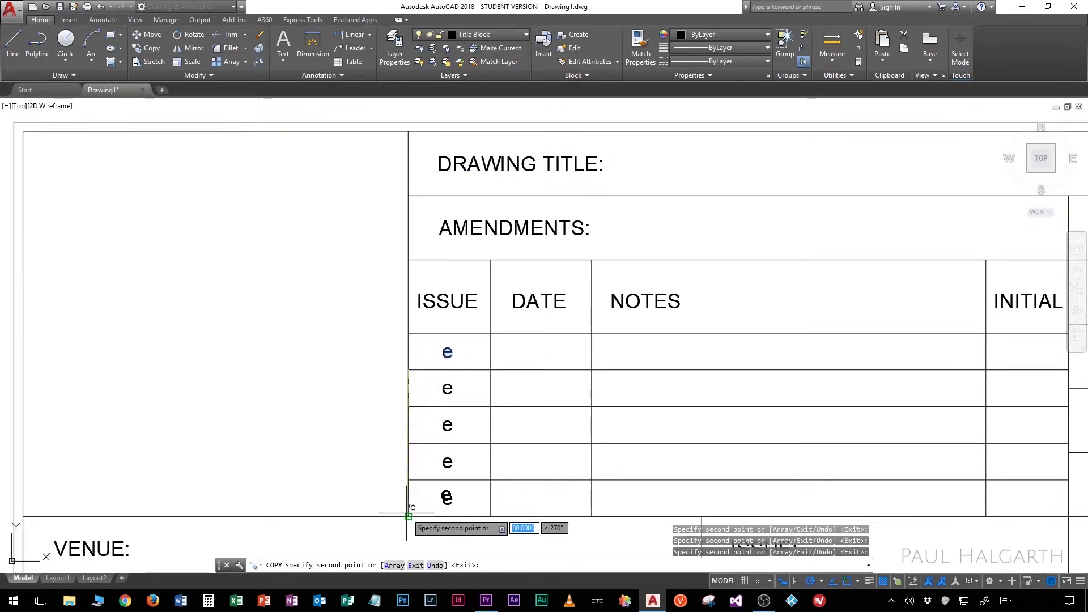
key("Escape")
Change the four copied labels in the issue column to "d", "c", "b" and "a" from top to bottom
double_click(447, 388)
type("d")
double_click(447, 426)
type("c")
left_click(447, 462)
double_click(447, 462)
type("b")
double_click(448, 499)
type("a")
left_click(551, 457)
Draw a Wipeout over the whole title block through the four corners of its outer border
scroll(612, 396, "down", 2)
middle_click_drag(755, 394, 629, 347)
scroll(637, 359, "down", 1)
scroll(633, 358, "up", 1)
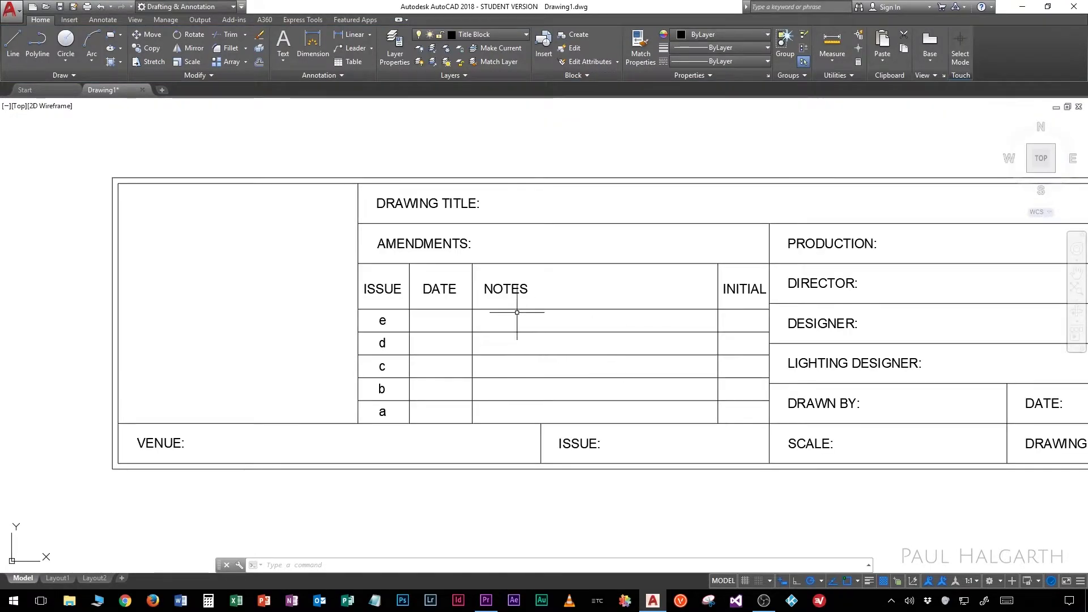
scroll(519, 313, "down", 2)
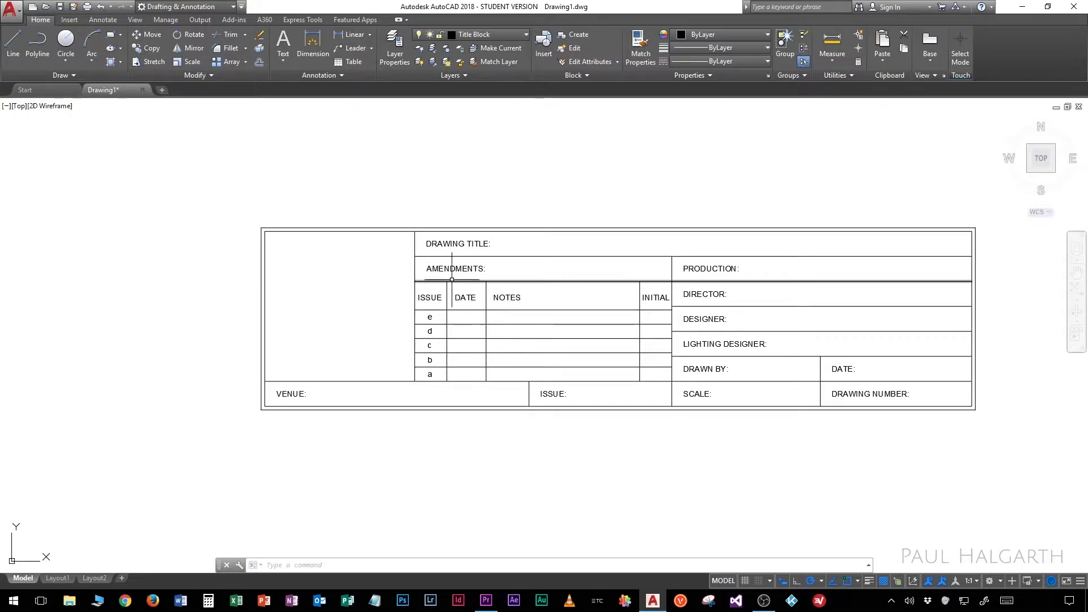
left_click(70, 76)
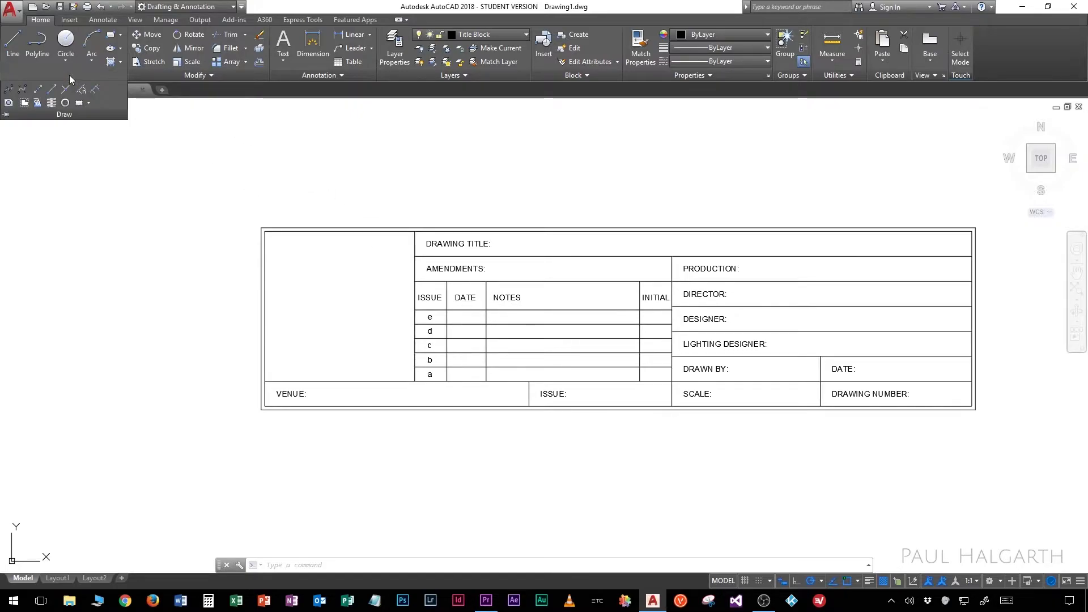
left_click(24, 103)
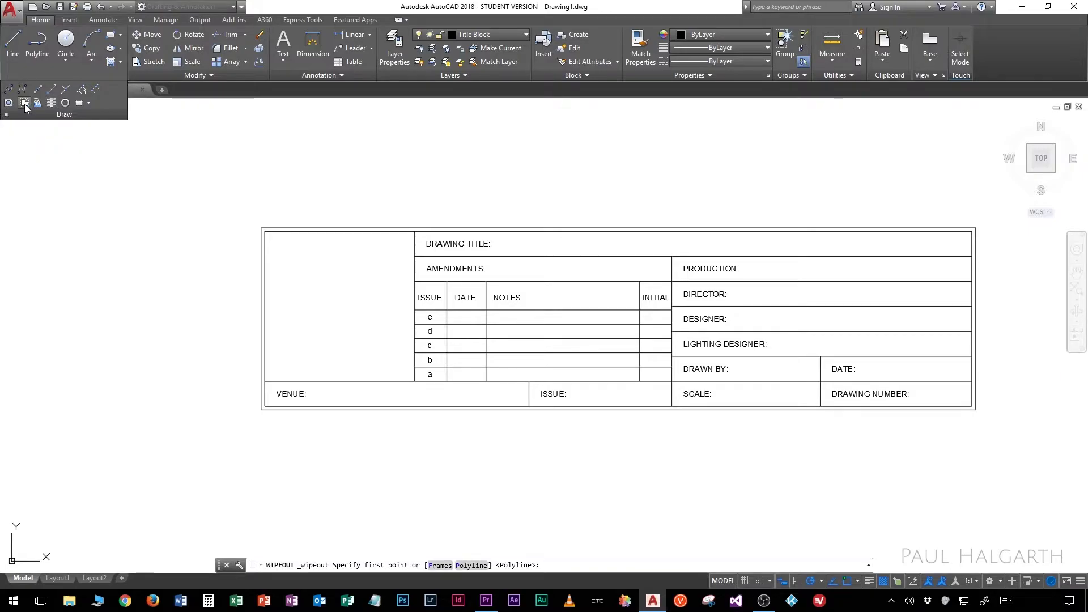
left_click(261, 227)
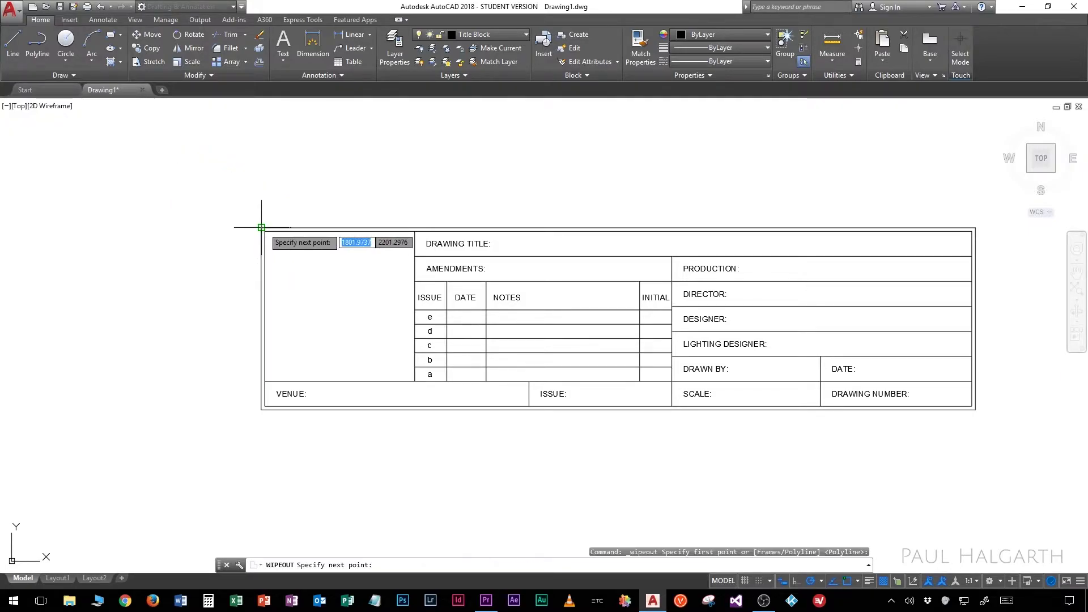
left_click(976, 231)
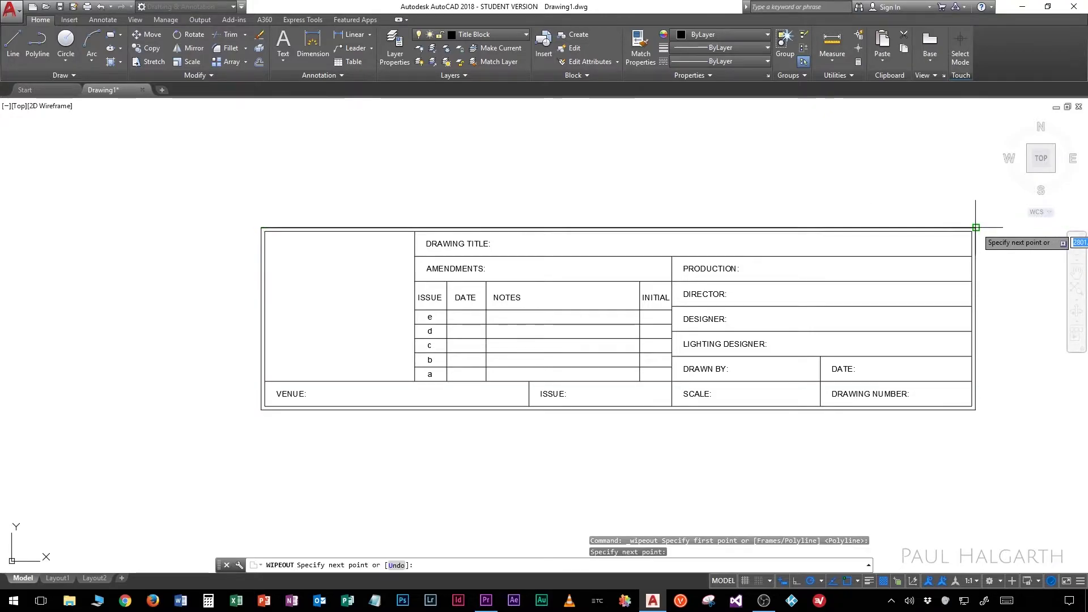
left_click(976, 410)
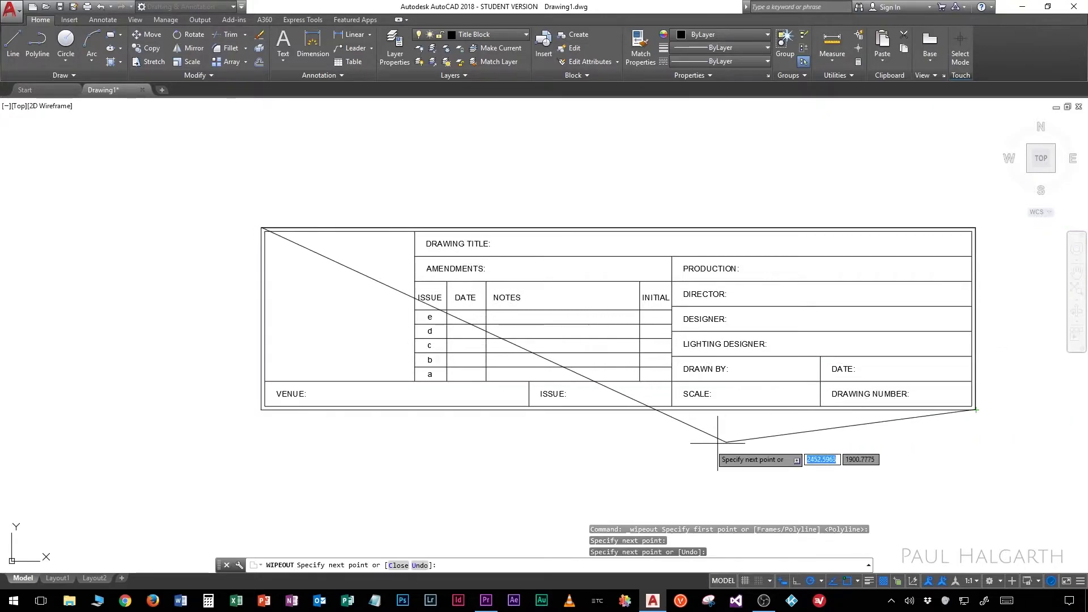
left_click(261, 410)
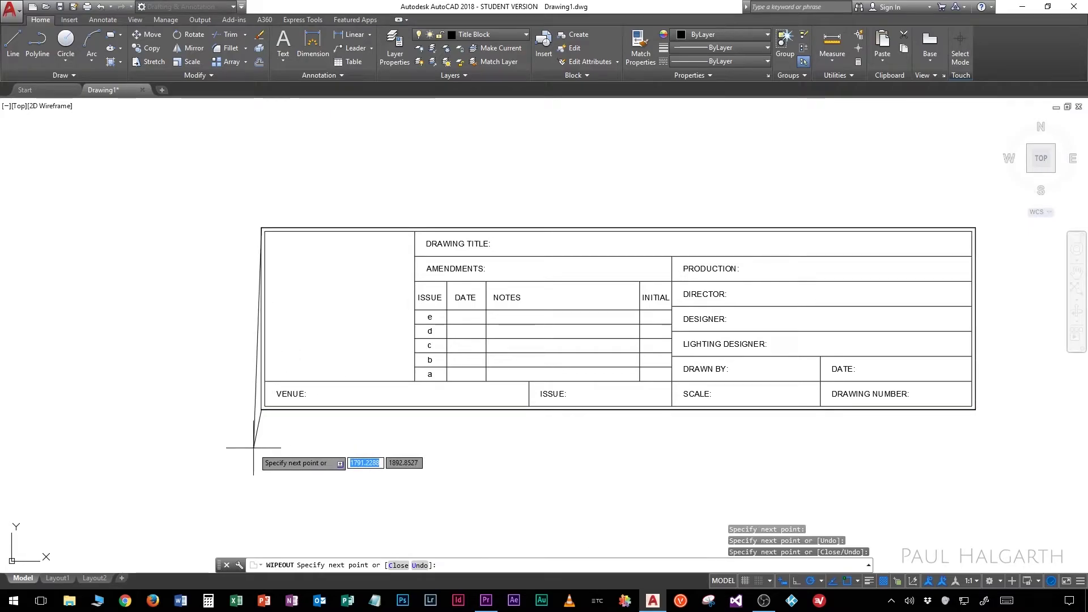
key("Return")
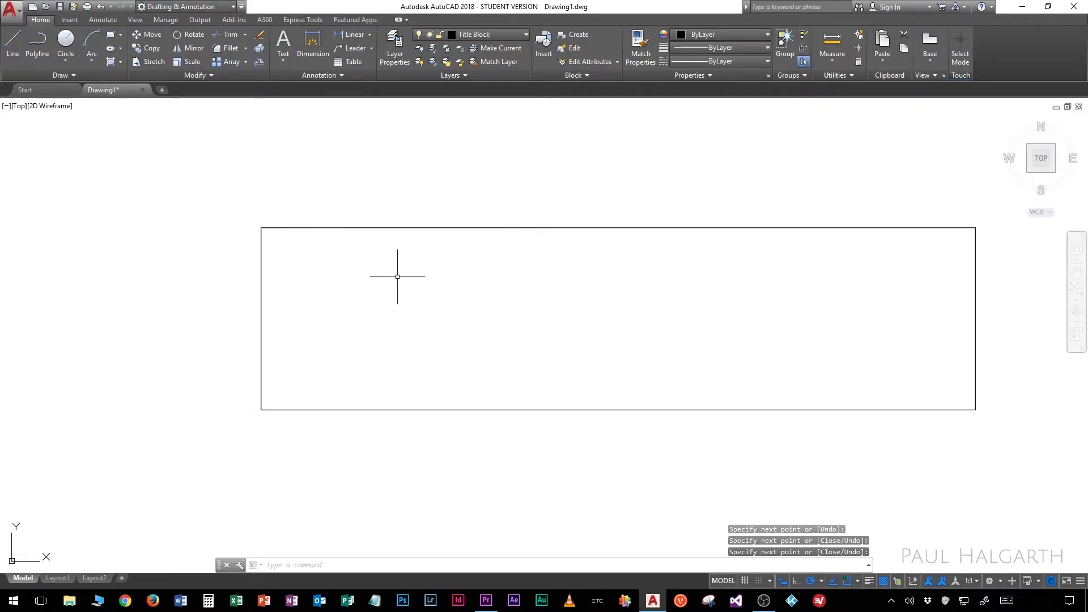
Send the wipeout to the back of the draw order, behind the title block's lines and text
left_click(493, 229)
right_click(494, 228)
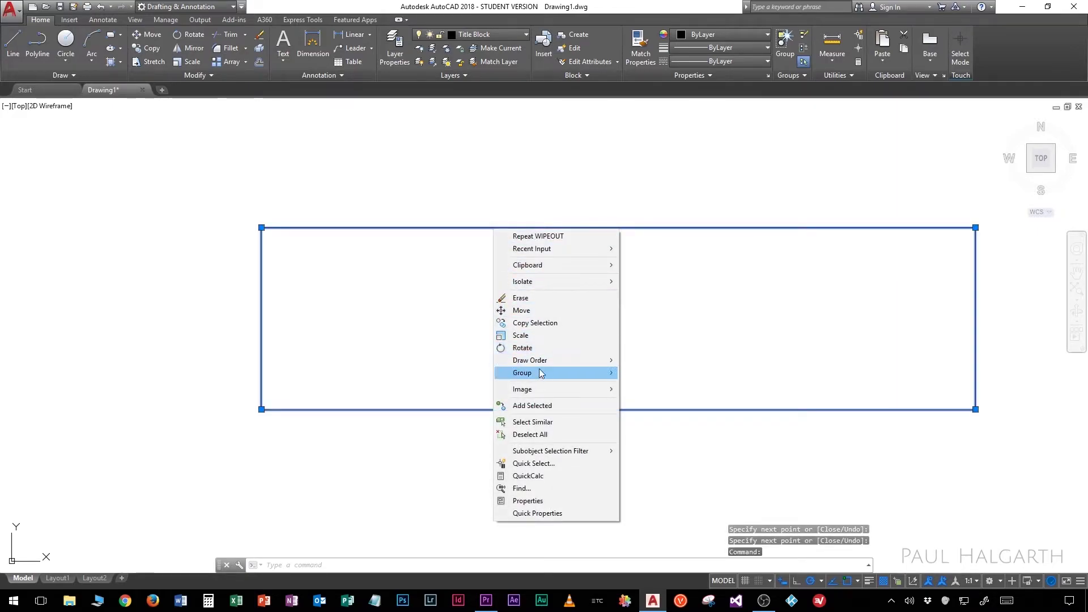
mouse_move(542, 366)
left_click(459, 374)
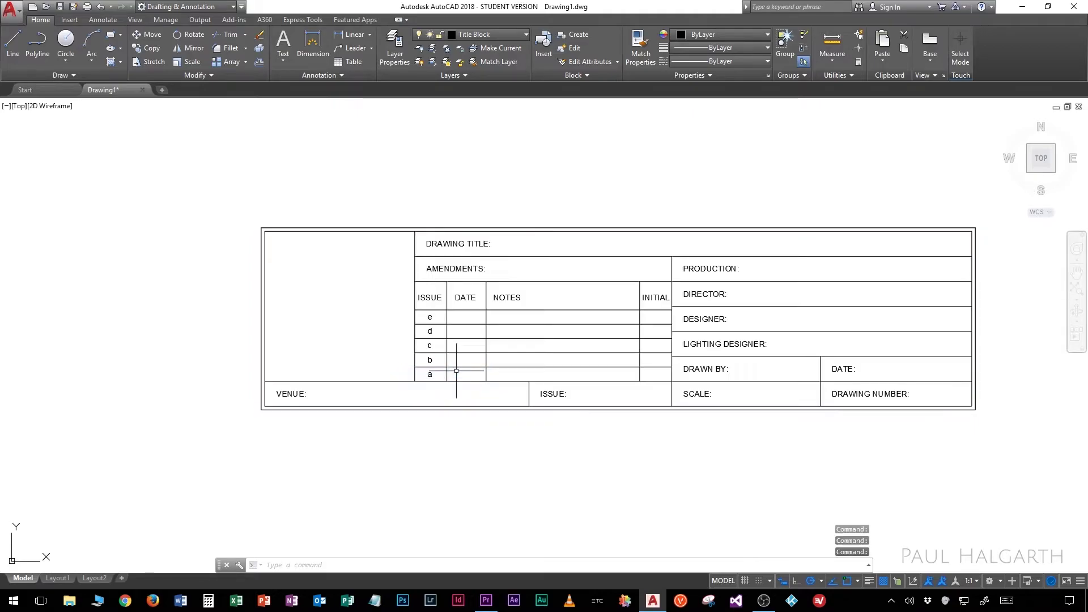
Delete the four separate lines of the title block's outer border, keeping the wipeout frame
left_click(361, 228)
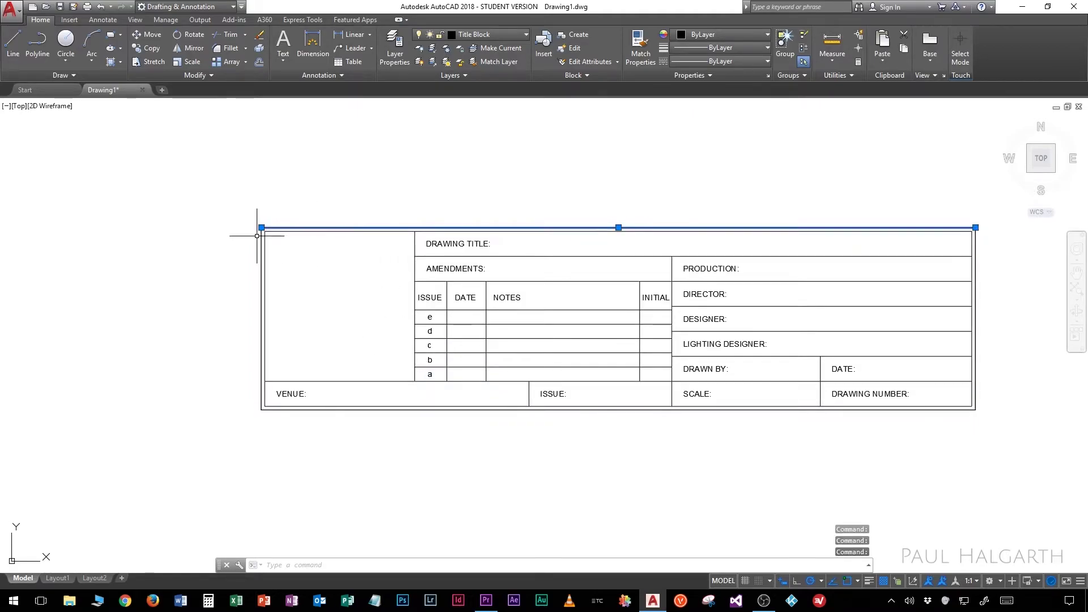
left_click(329, 410)
left_click(974, 317)
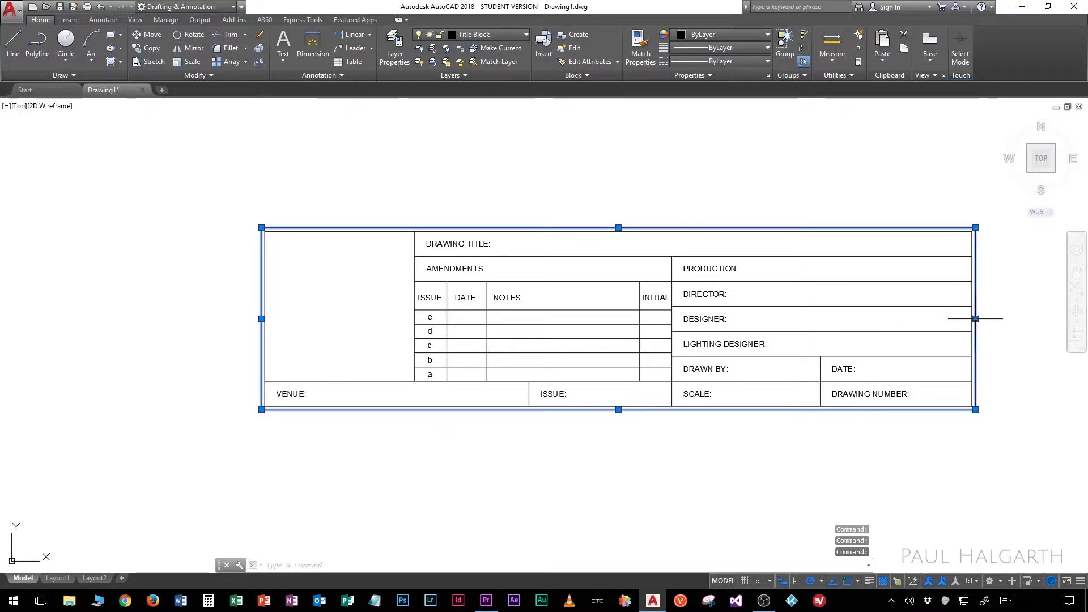
key("Delete")
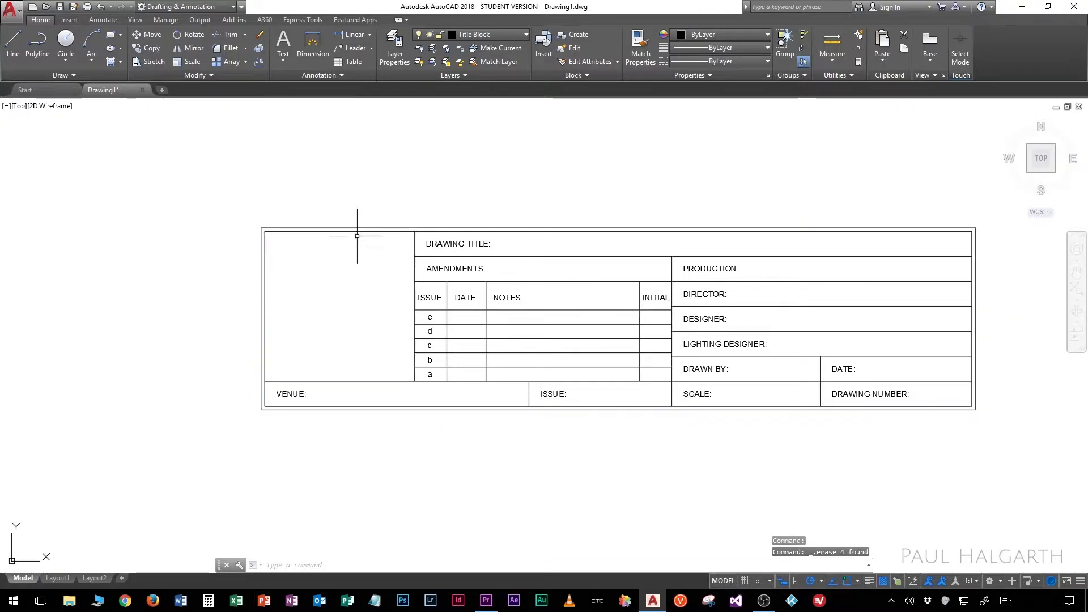
Set the wipeout frame's lineweight to 0.50 mm and check it by switching lineweight display on and off again
left_click(293, 227)
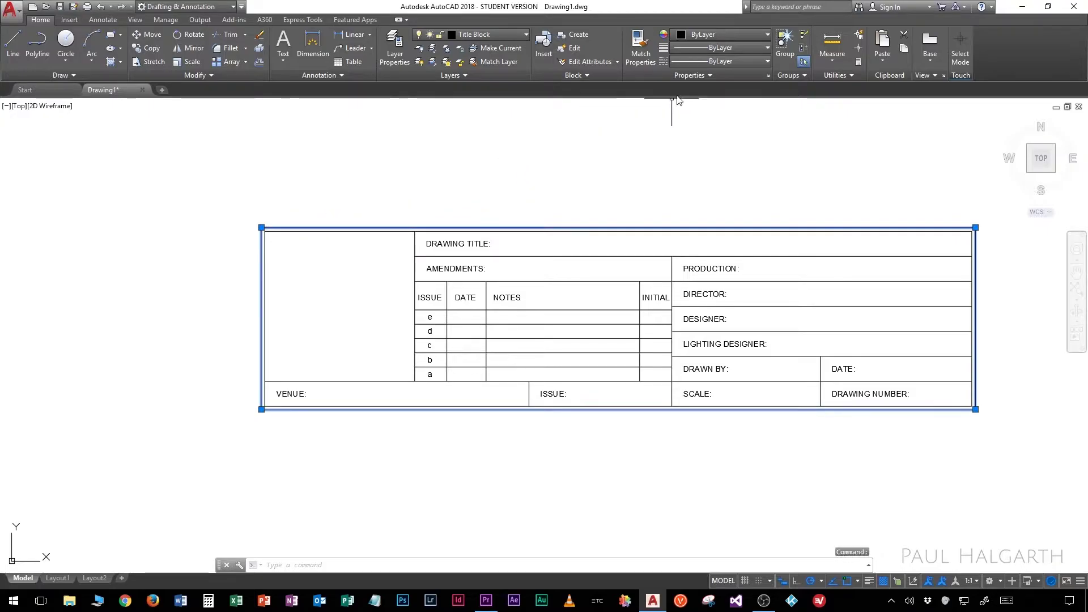
left_click(729, 49)
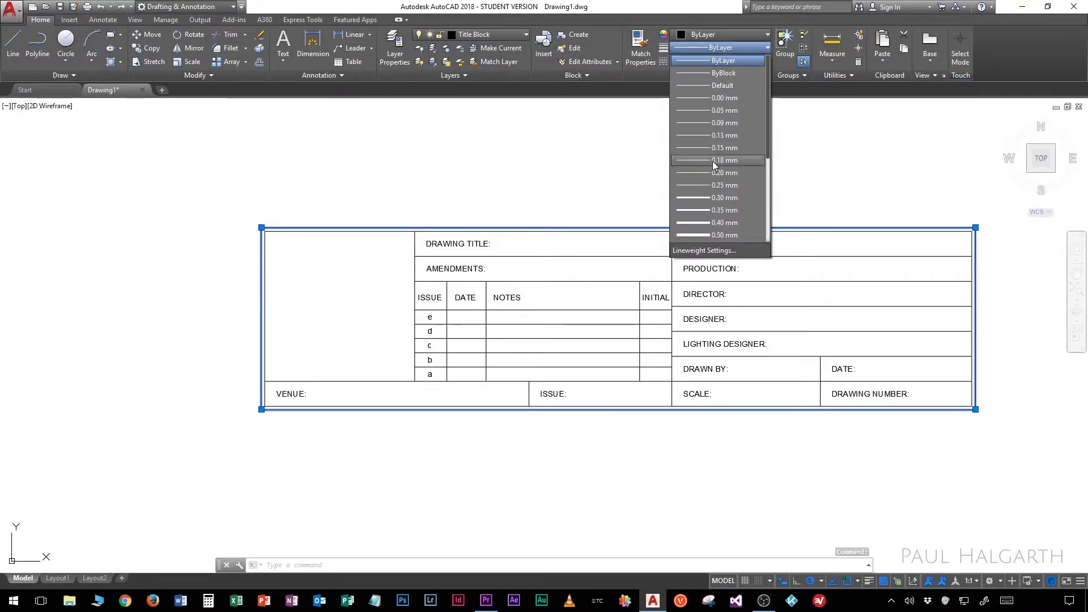
left_click(705, 235)
left_click(702, 232)
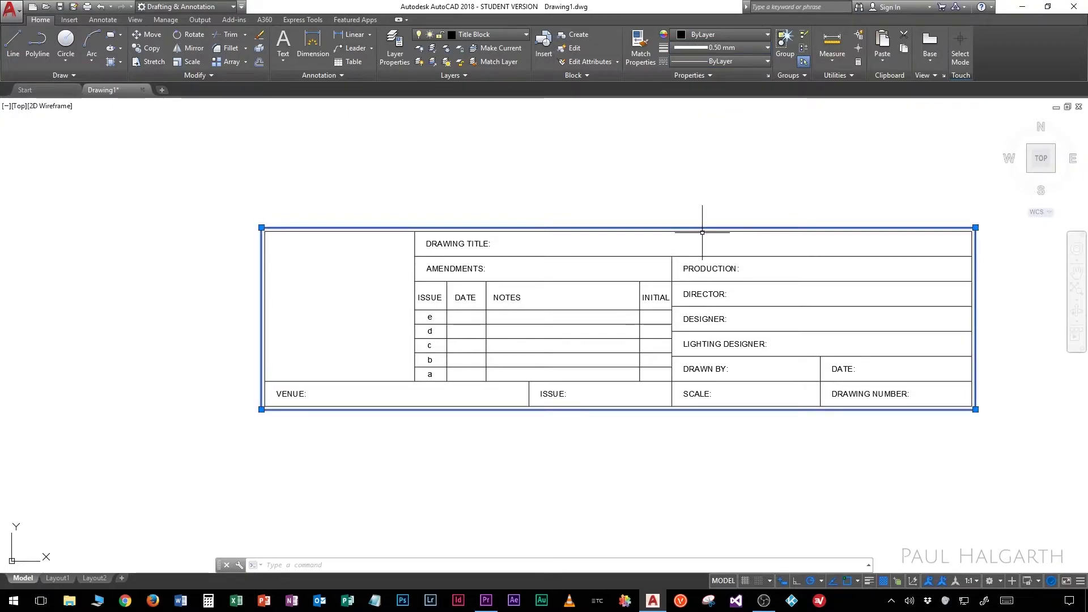
key("Escape")
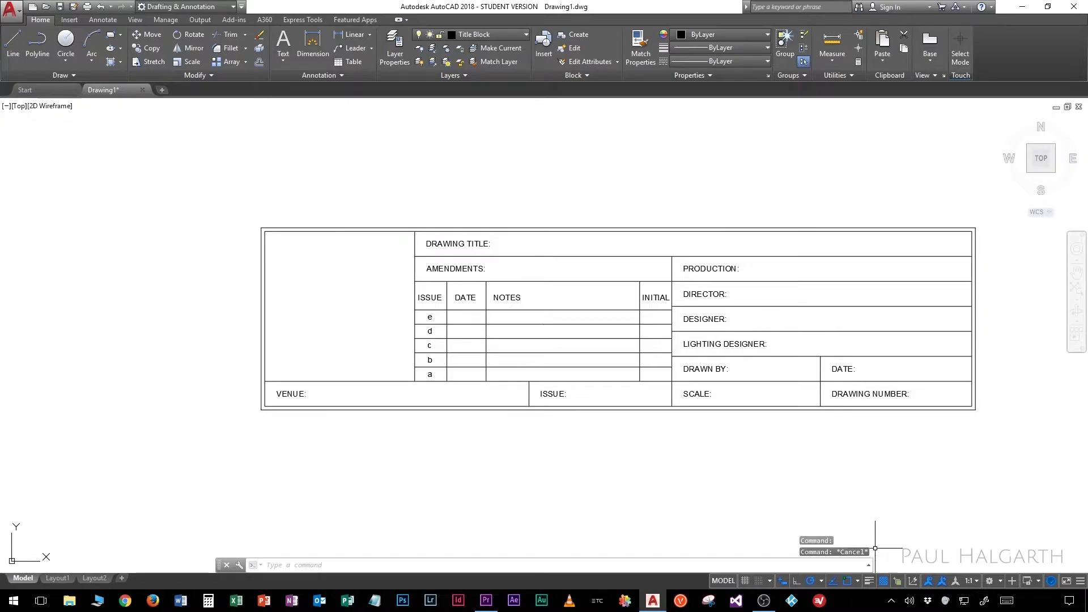
left_click(869, 581)
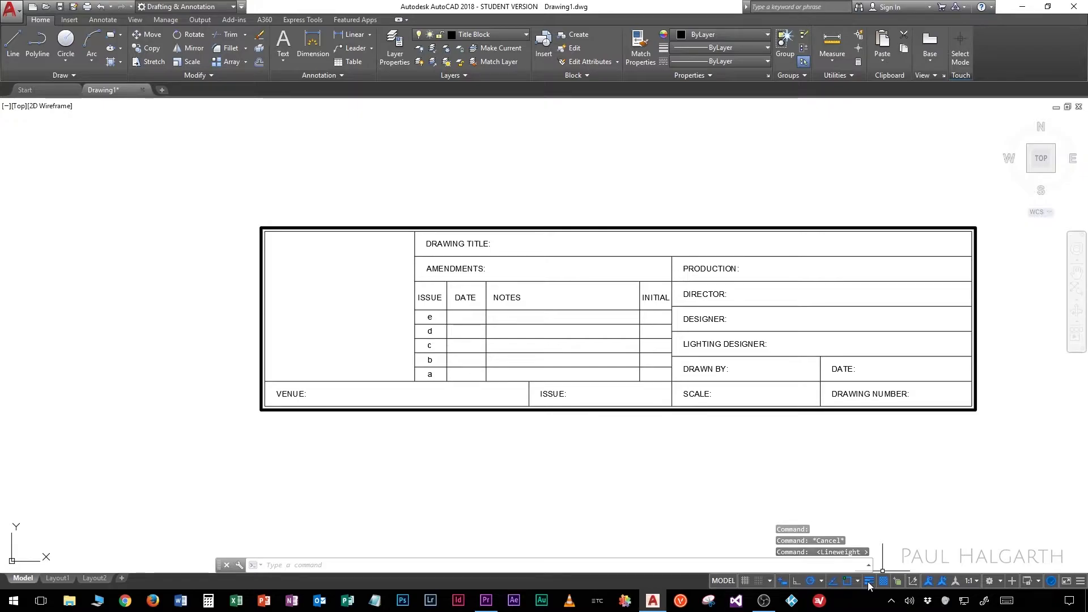
left_click(869, 581)
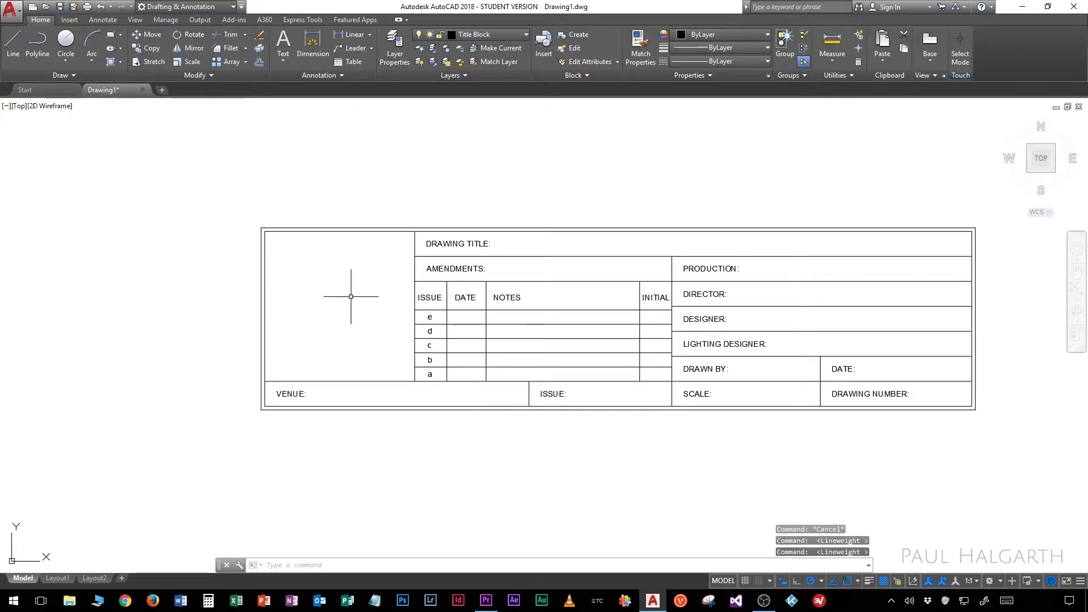
Define the whole title block as a block named Title Block, based at its lower-right outer corner, deleting the originals and opening it in the block editor
left_click(236, 218)
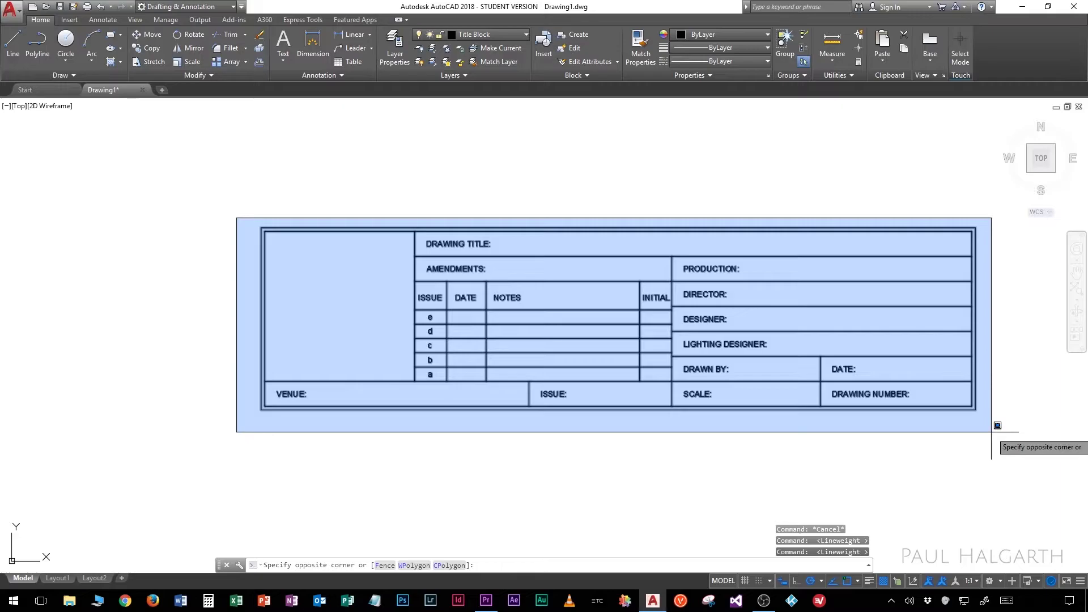
left_click(992, 432)
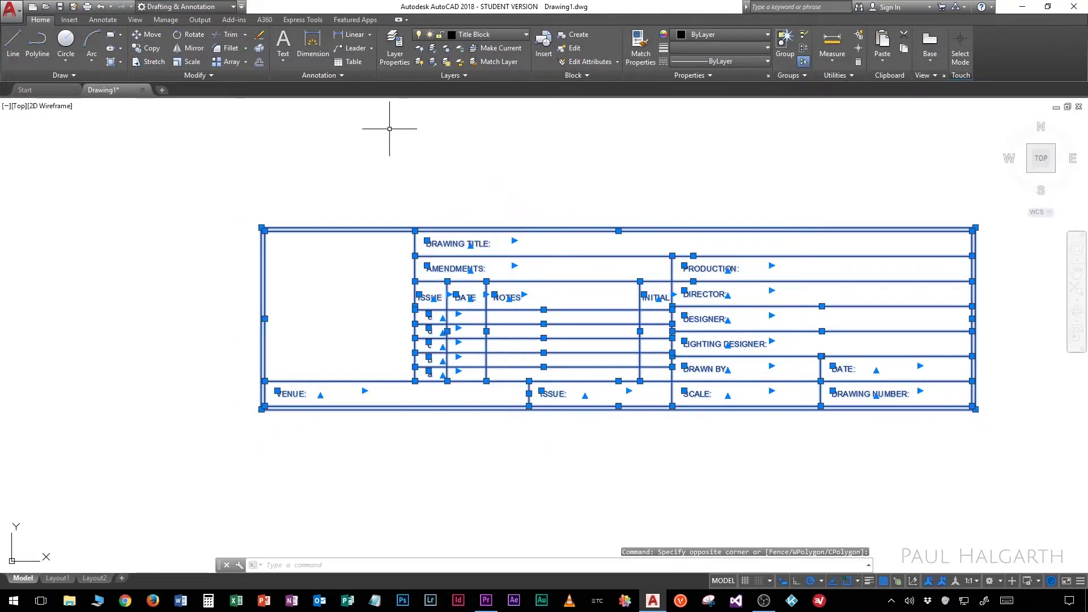
left_click(70, 20)
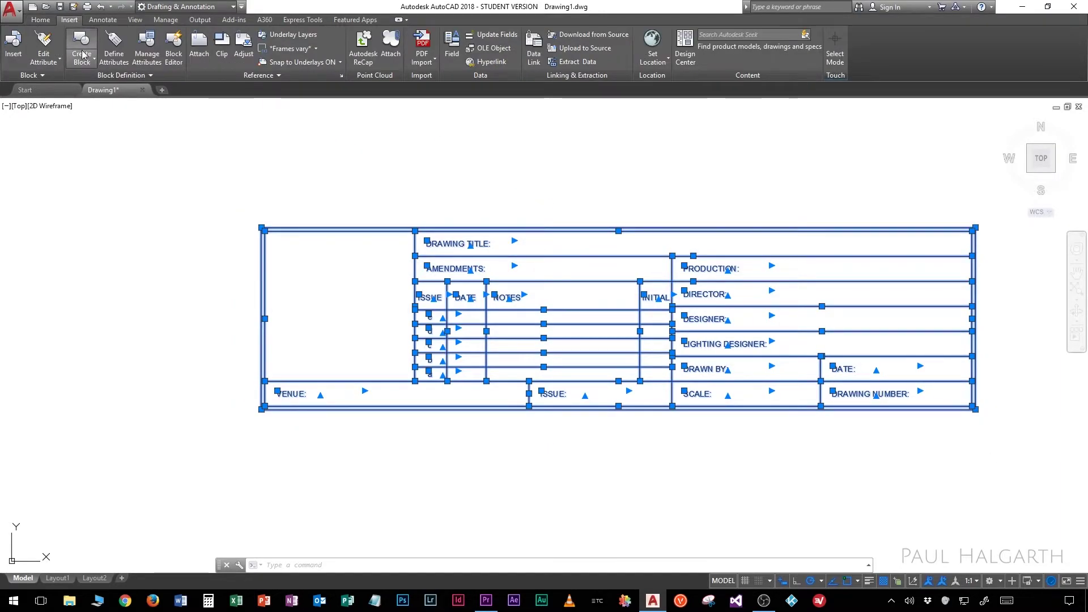
left_click(82, 45)
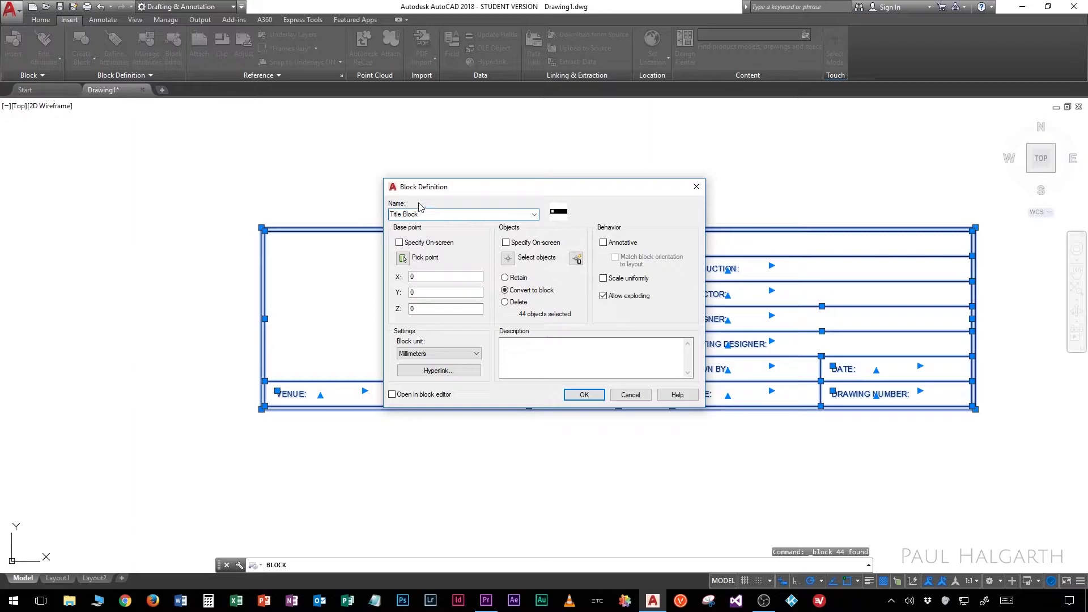
left_click(403, 259)
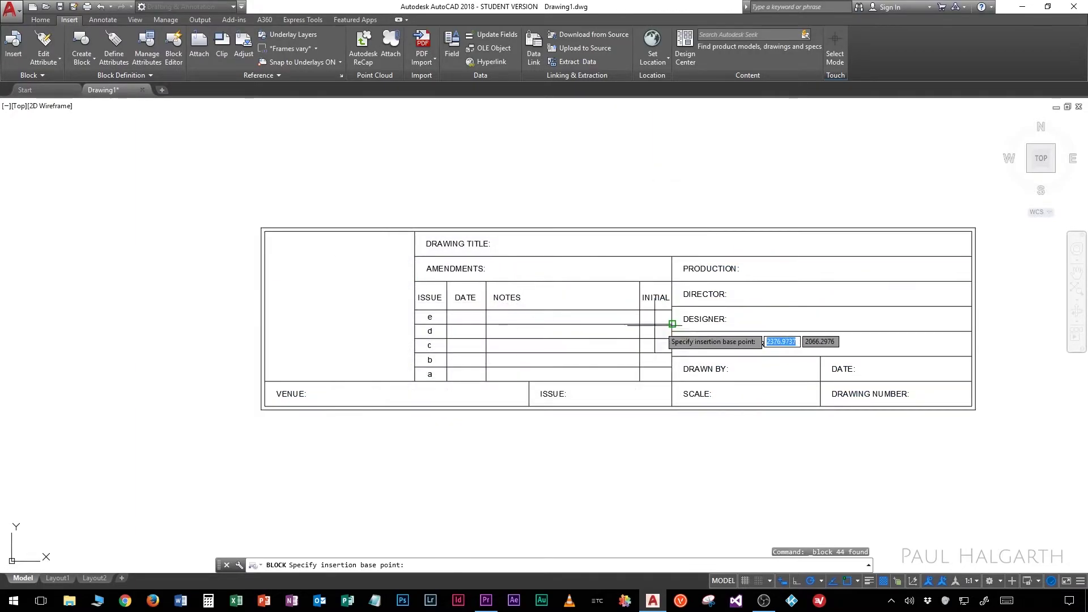
left_click(976, 409)
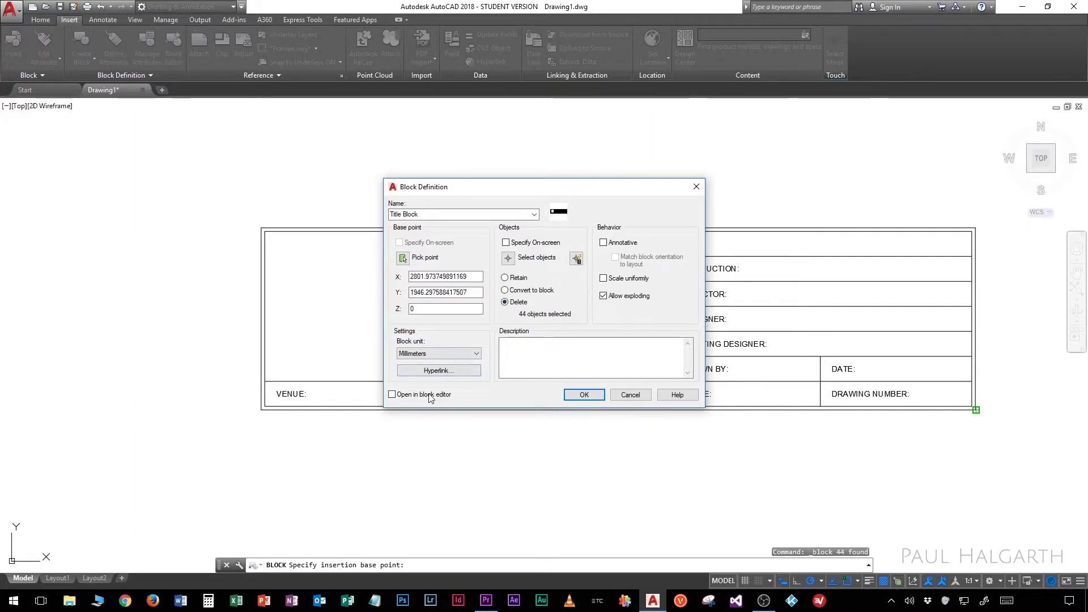
left_click(404, 397)
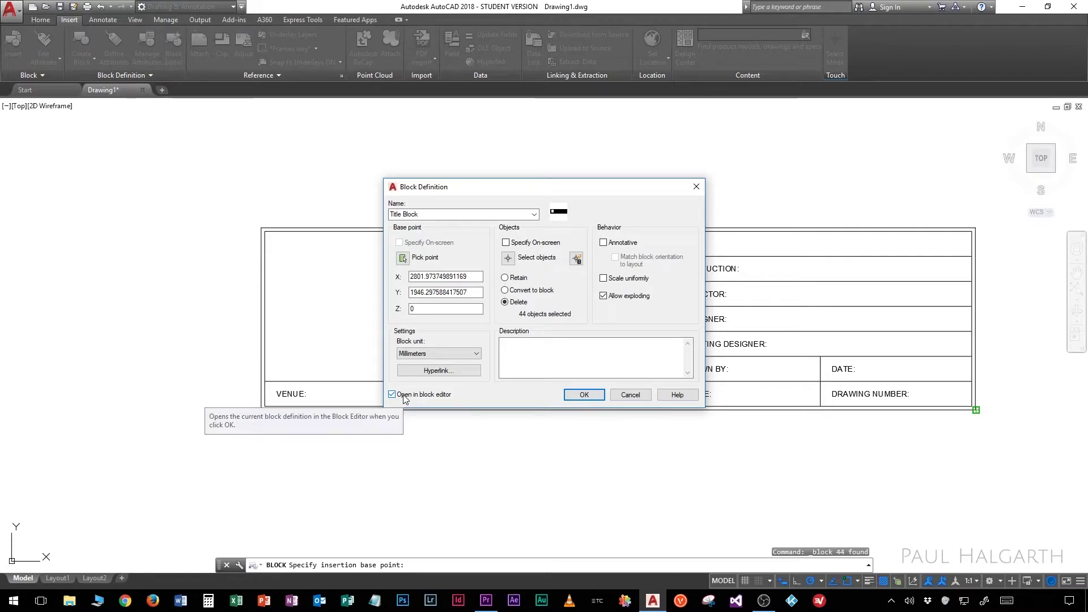
left_click(573, 395)
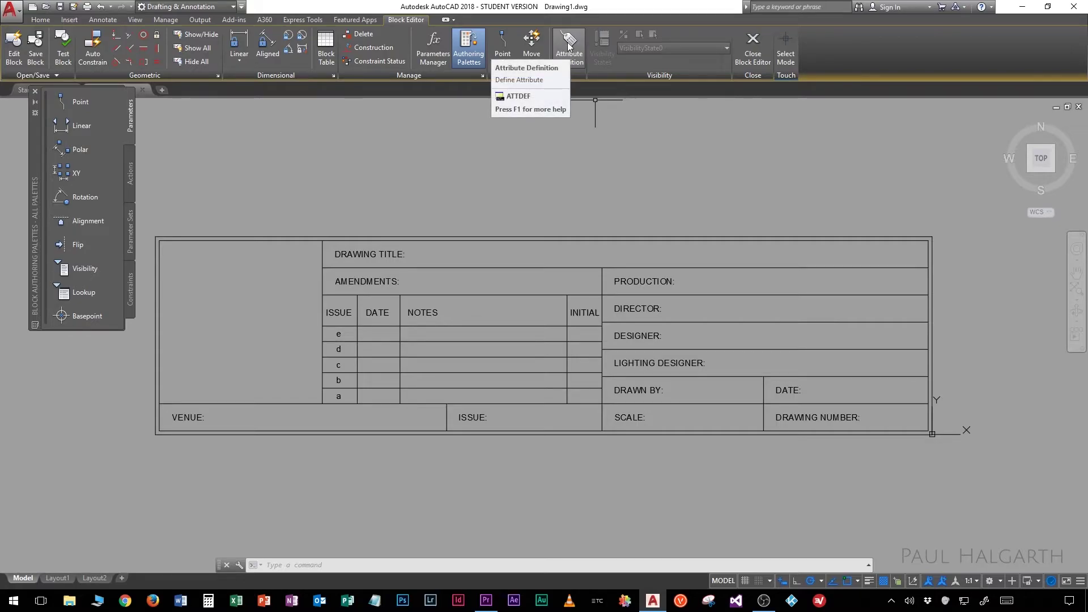
Add an attribute with tag DRAWINGTITLE, prompt DRAWING TITLE and Verify mode on, placed beside the Drawing Title label
left_click(568, 47)
left_click_drag(500, 179, 573, 180)
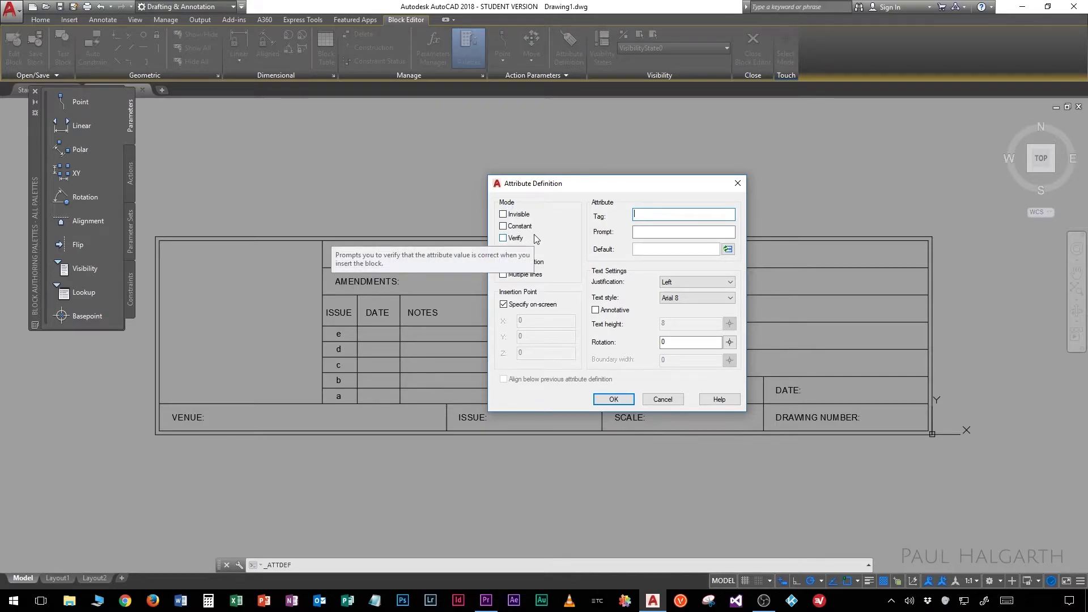
left_click(514, 239)
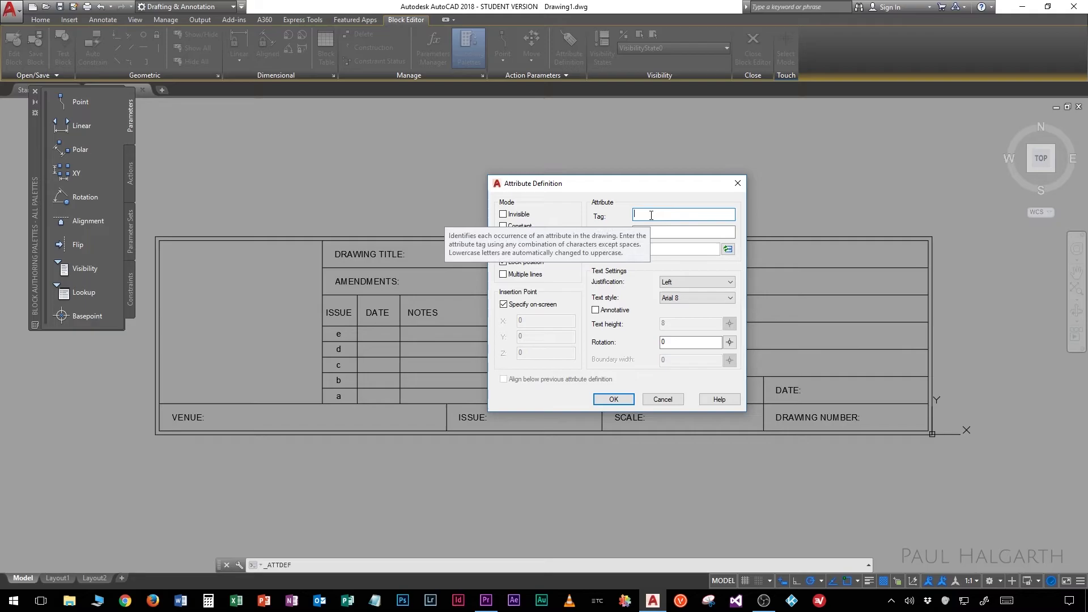
type("DRAWINGTITLE")
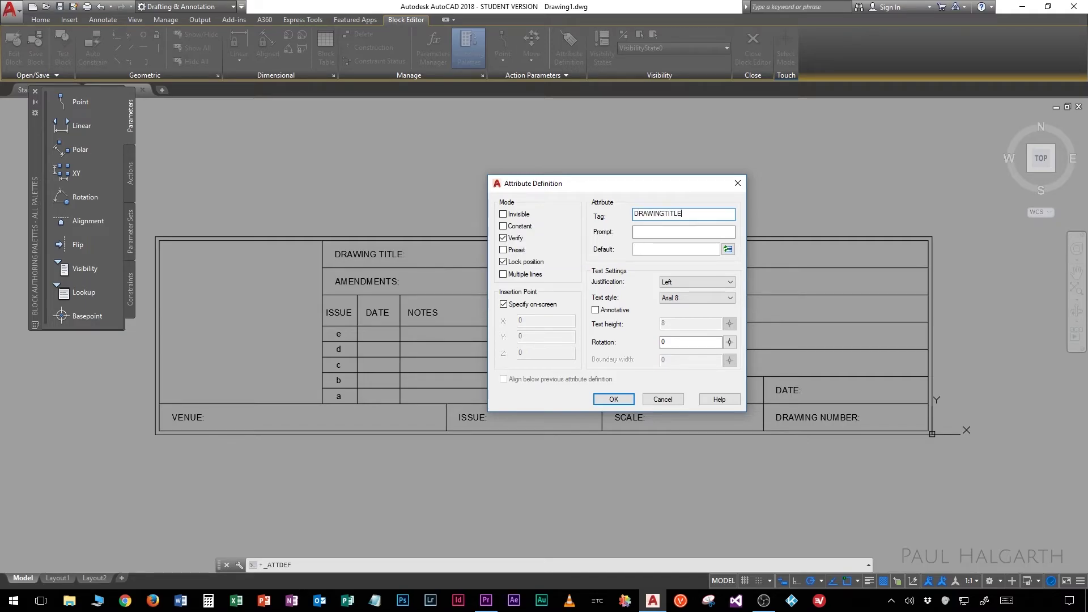
key("Tab")
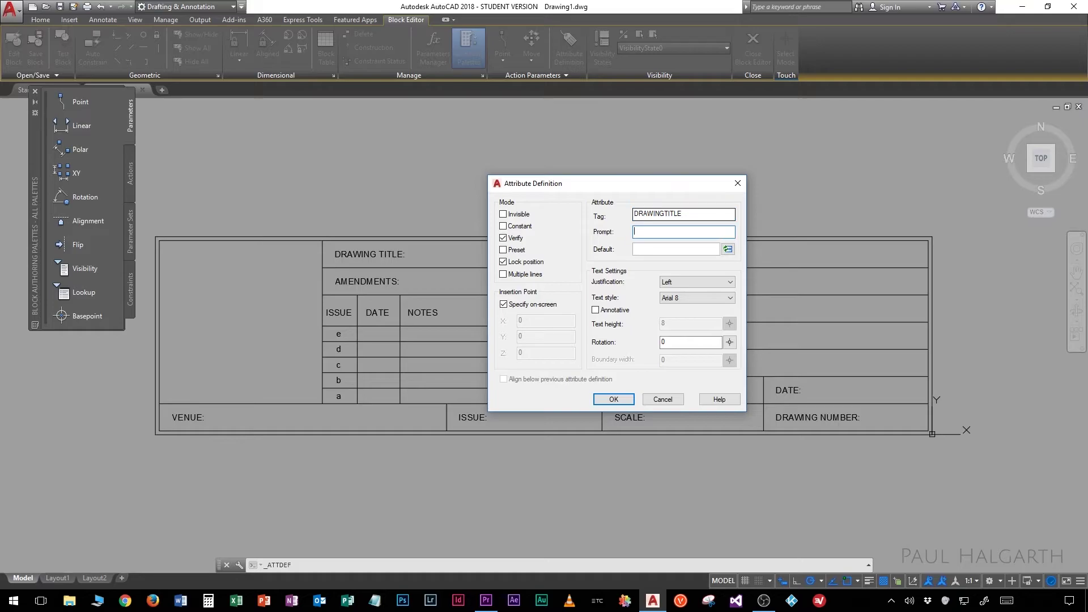
type("DRAWING TITLE")
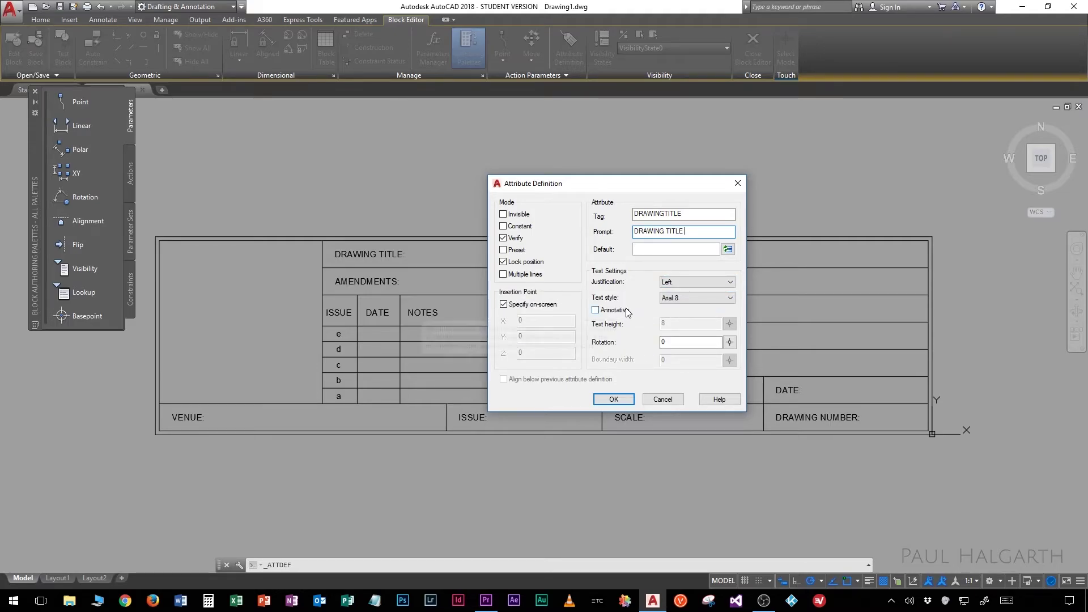
left_click(614, 400)
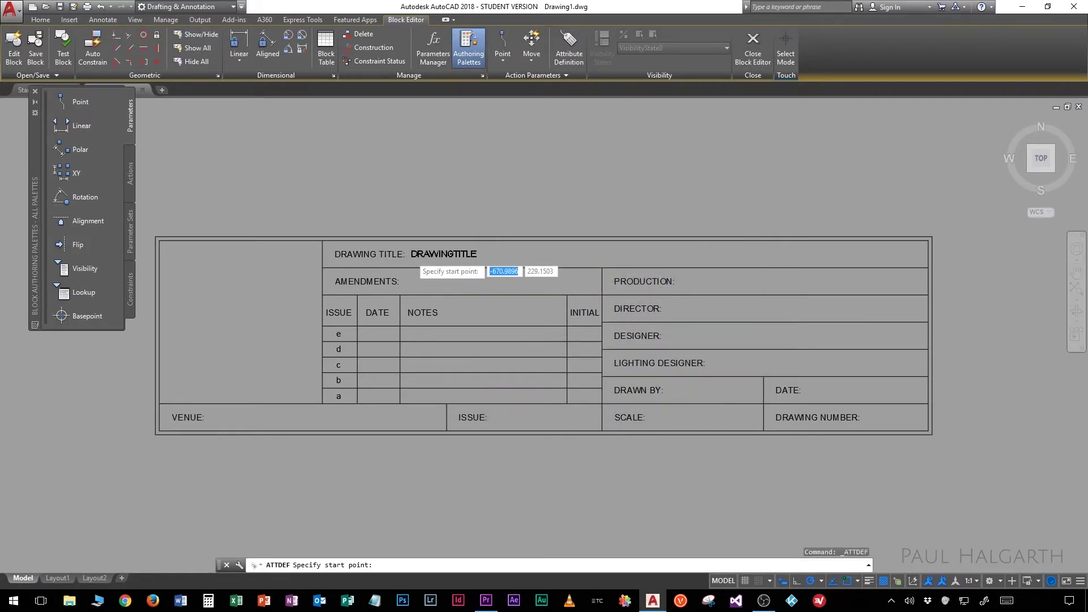
scroll(411, 259, "up", 2)
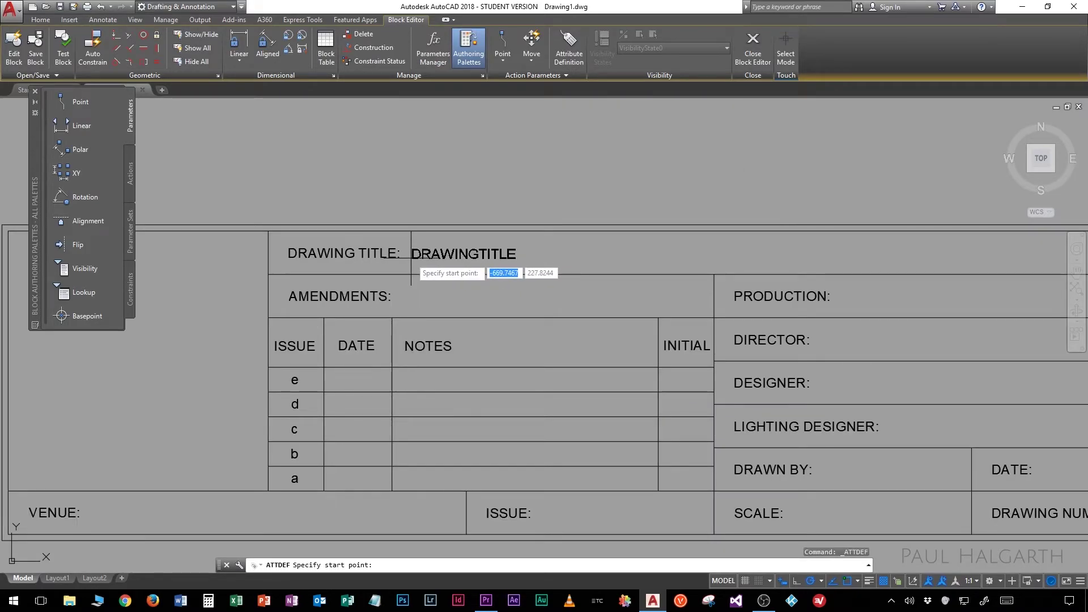
left_click(411, 260)
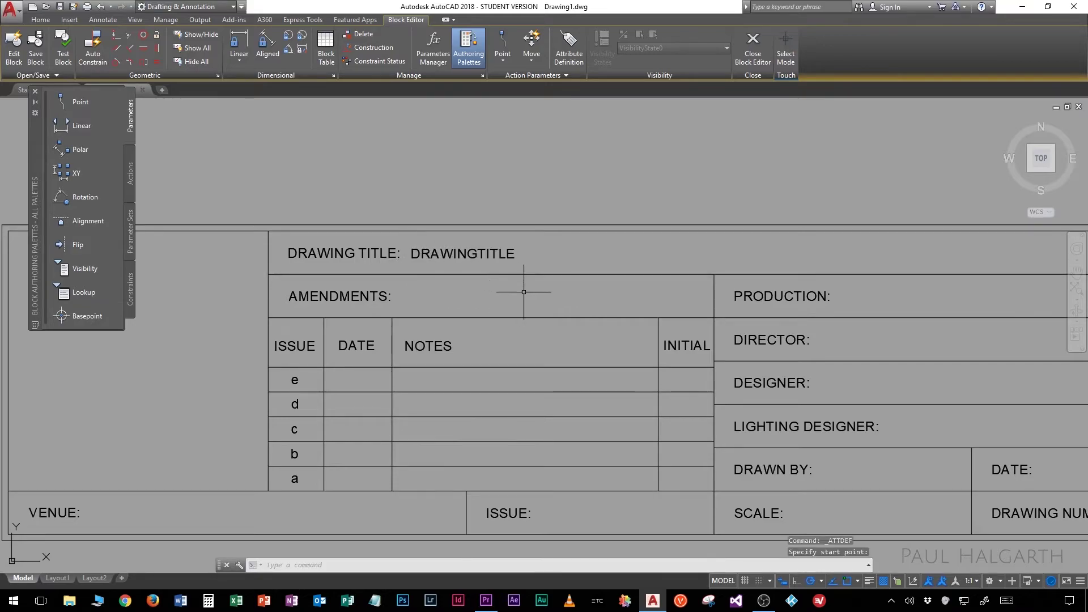
Add an attribute with tag and prompt AMENDMENTS, placed beside the Amendments label
left_click(568, 51)
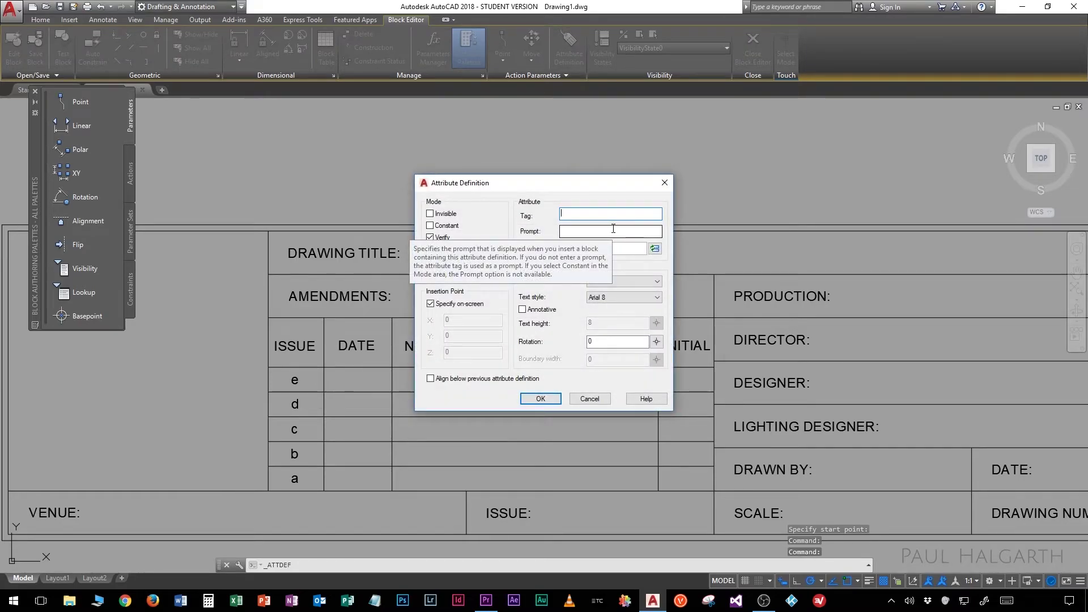
type("AMENDMENTS")
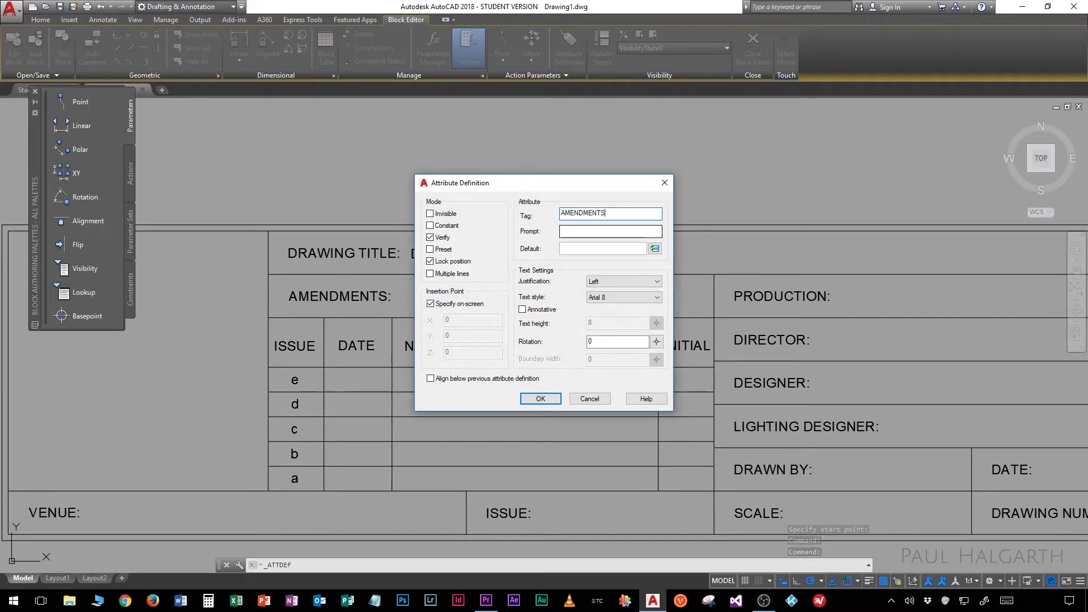
key("Tab")
type("AM")
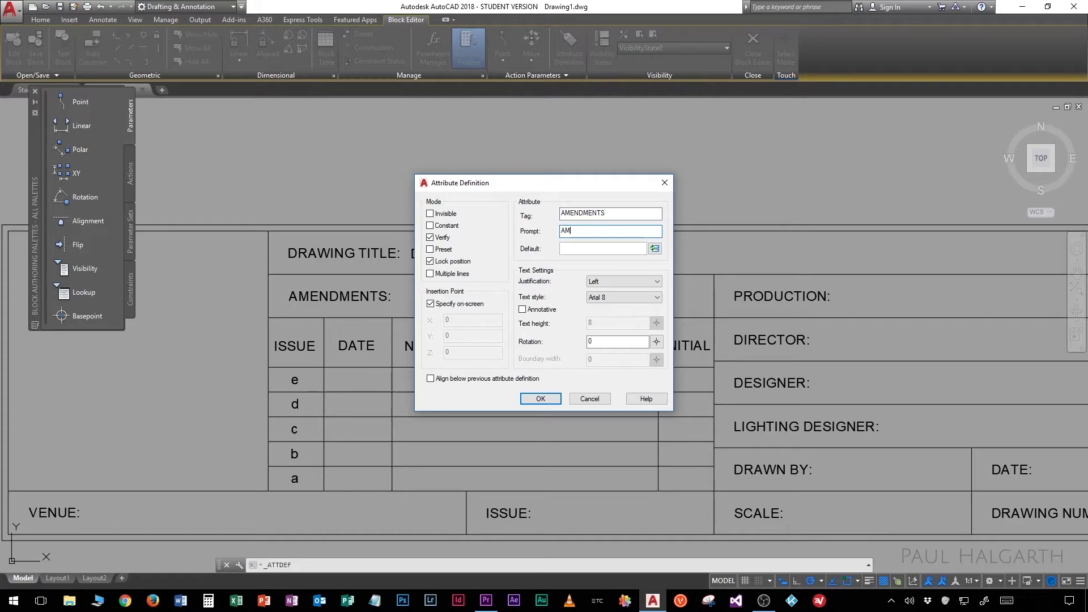
type("ENDMENTS")
left_click(549, 399)
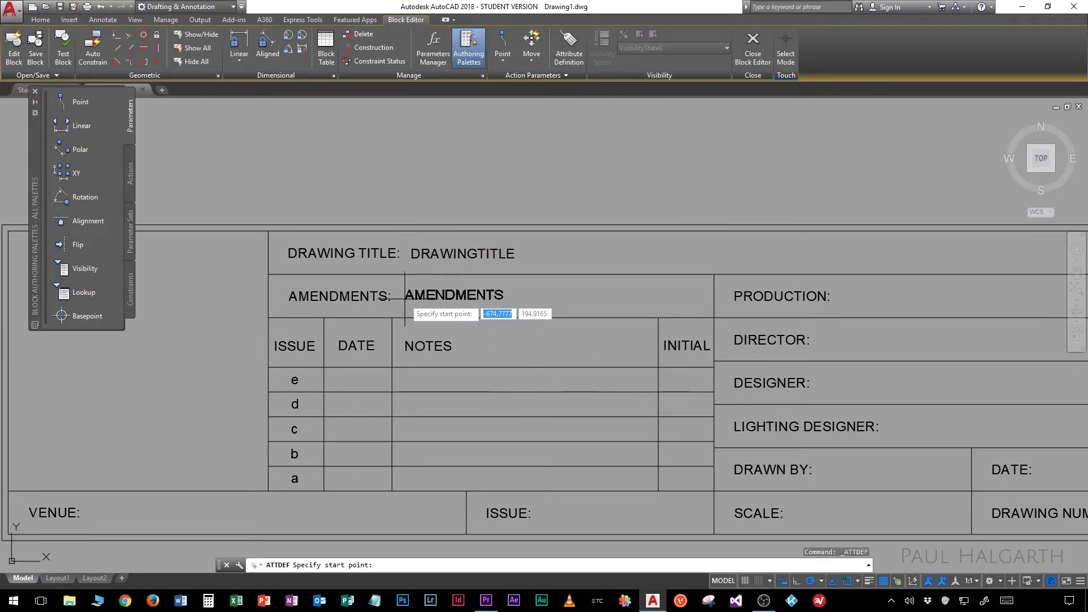
left_click(401, 301)
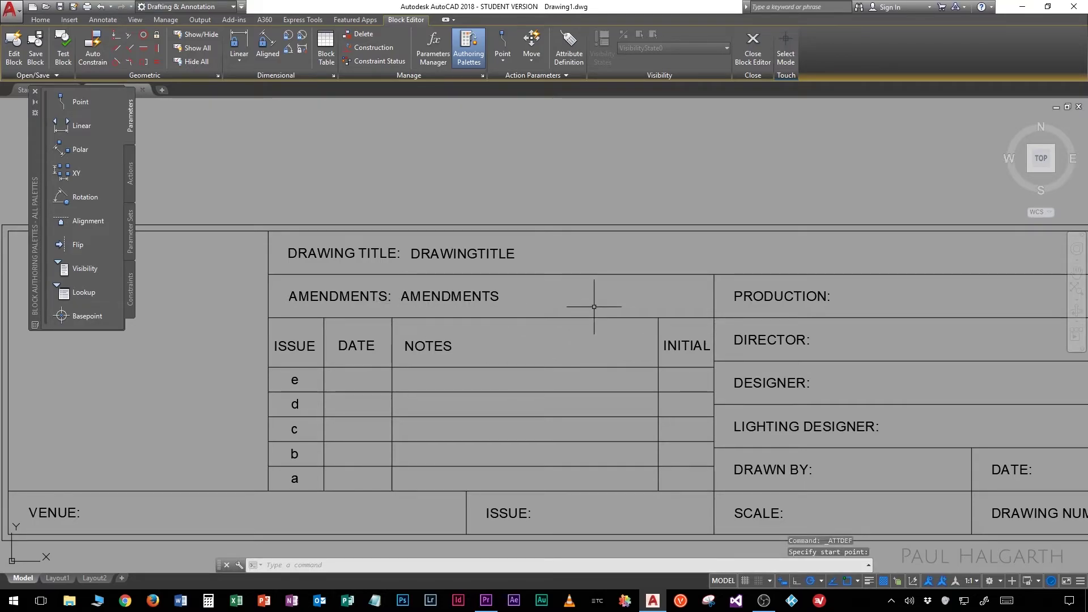
Add an attribute with tag and prompt PRODUCTION, placed beside the Production label
middle_click_drag(753, 295, 484, 298)
left_click(569, 48)
type("PRODUCTION")
key("Tab")
type("PRODUCTION")
left_click(556, 392)
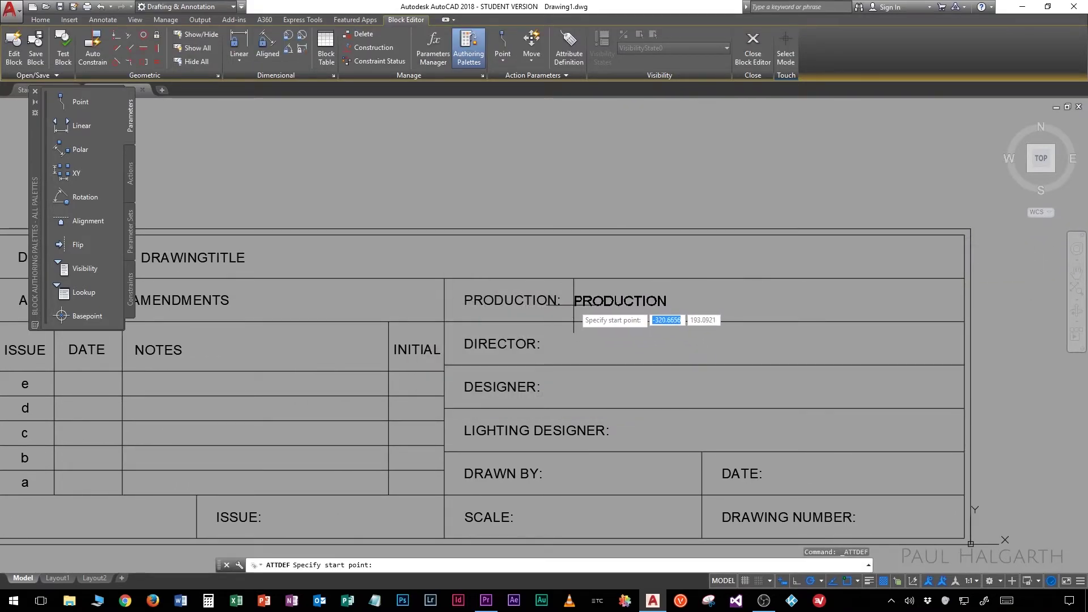
left_click(575, 309)
Add an attribute with tag and prompt DIRECTOR, placed beside the Director label
key("Return")
type("DIRECTOR")
key("Tab")
type("DIRECTOR")
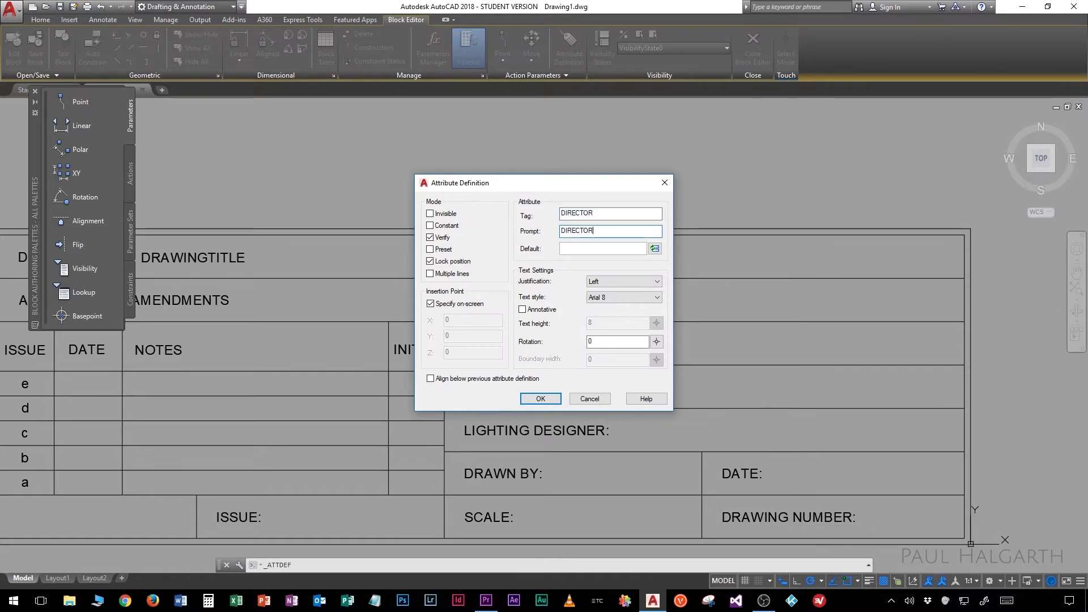
left_click(544, 399)
left_click(558, 348)
Add an attribute with tag and prompt DESIGNER, placed beside the Designer label
left_click(568, 58)
type("DESIGNER")
key("Tab")
type("DESIGNER")
left_click(541, 399)
left_click(555, 390)
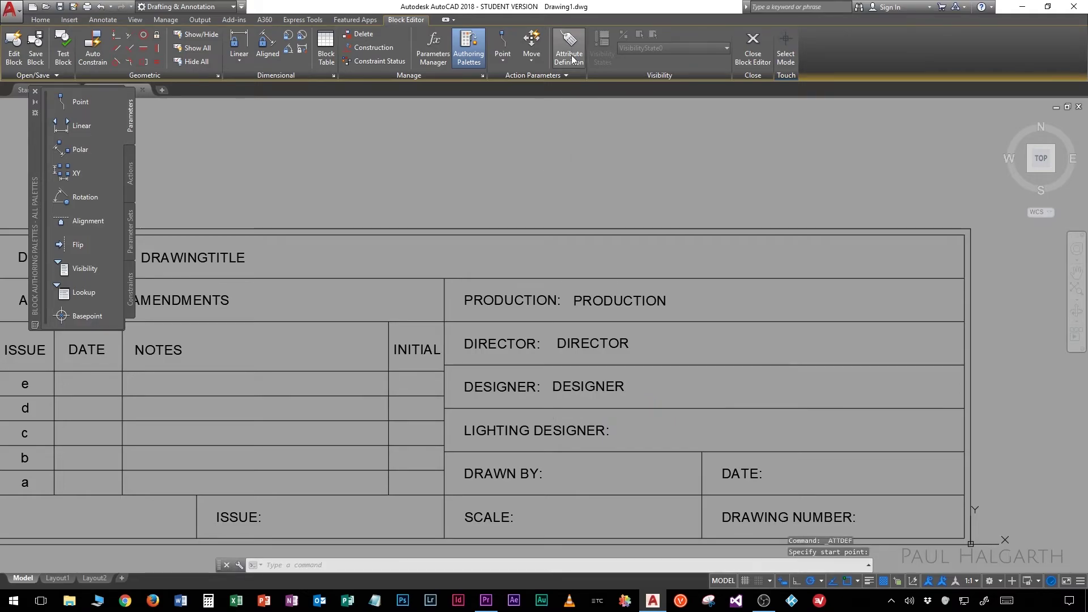
Add an attribute with tag LIGHTINGDESIGNER and prompt LIGHTING DESIGNER, placed beside the Lighting Designer label
left_click(568, 58)
type("LIGHTINGDESIGNER")
key("Tab")
type("LIGHTINGDESIGNER")
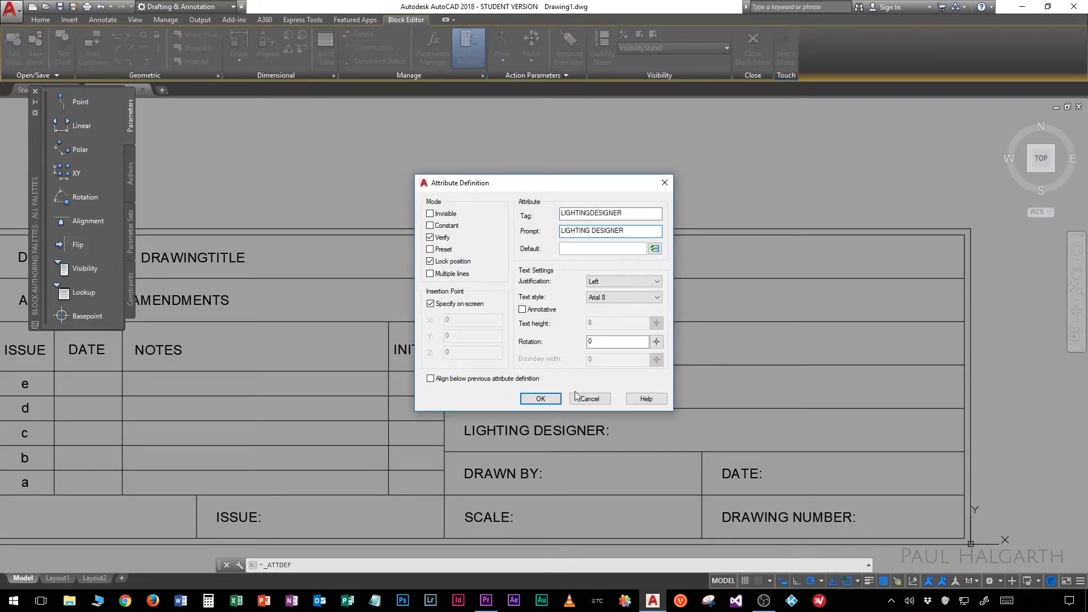
left_click(540, 399)
left_click(619, 431)
Add an attribute with tag DRAWNBY, without a space, and prompt DRAWN BY, placed beside the Drawn By label
left_click(568, 58)
type("DRAWN BY")
key("Tab")
type("DRAWN BY")
left_click(586, 214)
key("BackSpace")
left_click(553, 397)
left_click(551, 475)
Add an attribute with tag DRAWINGNUMBER and prompt DRAWING NUMBER, placed beside the Drawing Number label
left_click(569, 51)
type("DRAWINGNUMBER")
key("Tab")
type("DRAWING NUMBER")
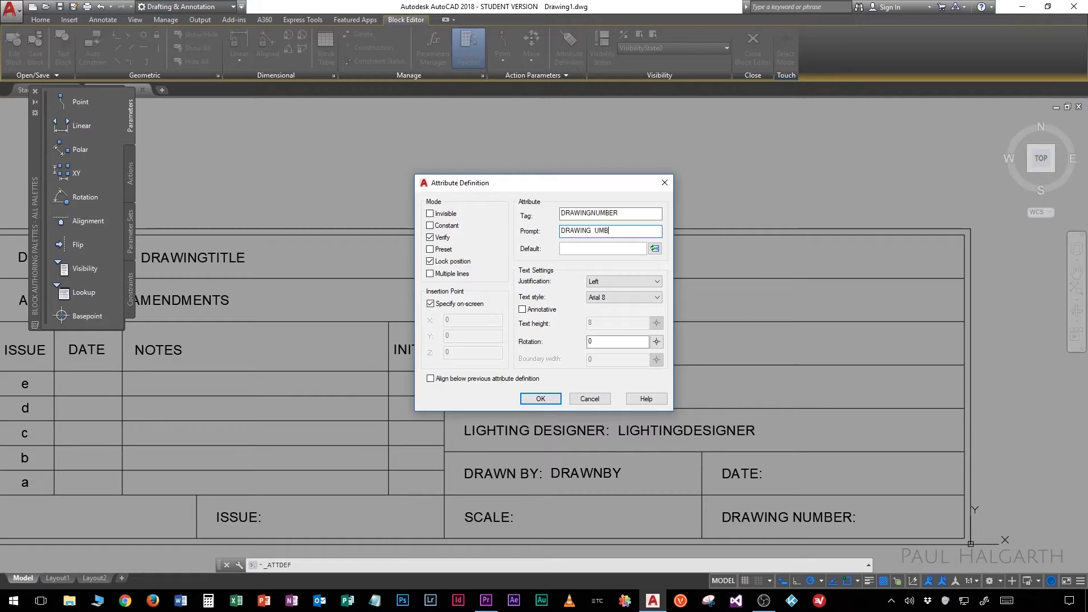
left_click(541, 398)
left_click(868, 518)
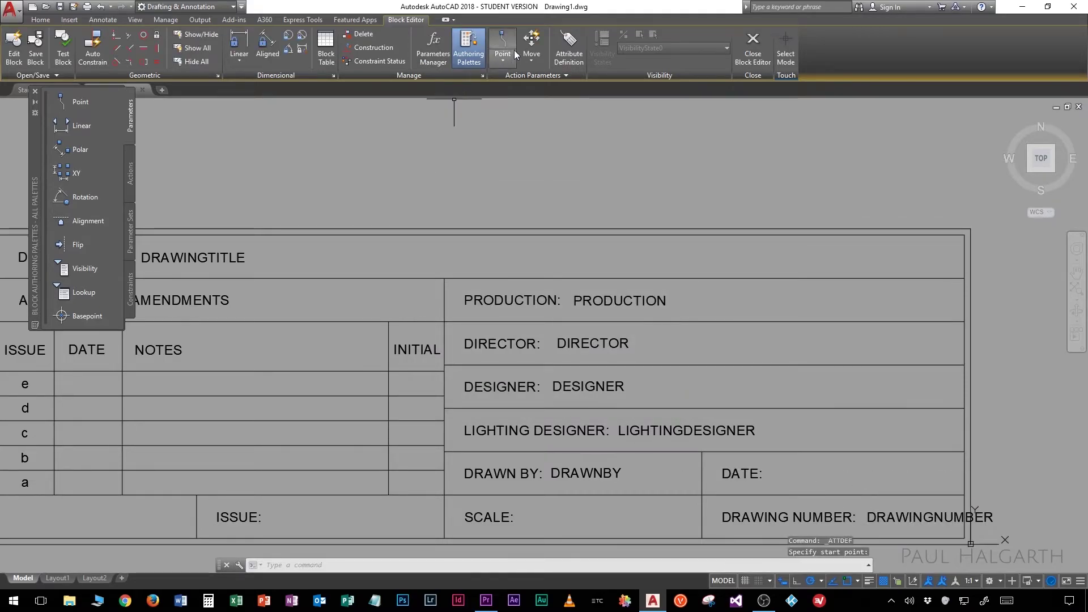
Add an attribute with tag and prompt SCALE and default value 1:25 @ A0, placed beside the Scale label
left_click(568, 51)
type("SCALE")
key("Tab")
type("SCA")
key("Tab")
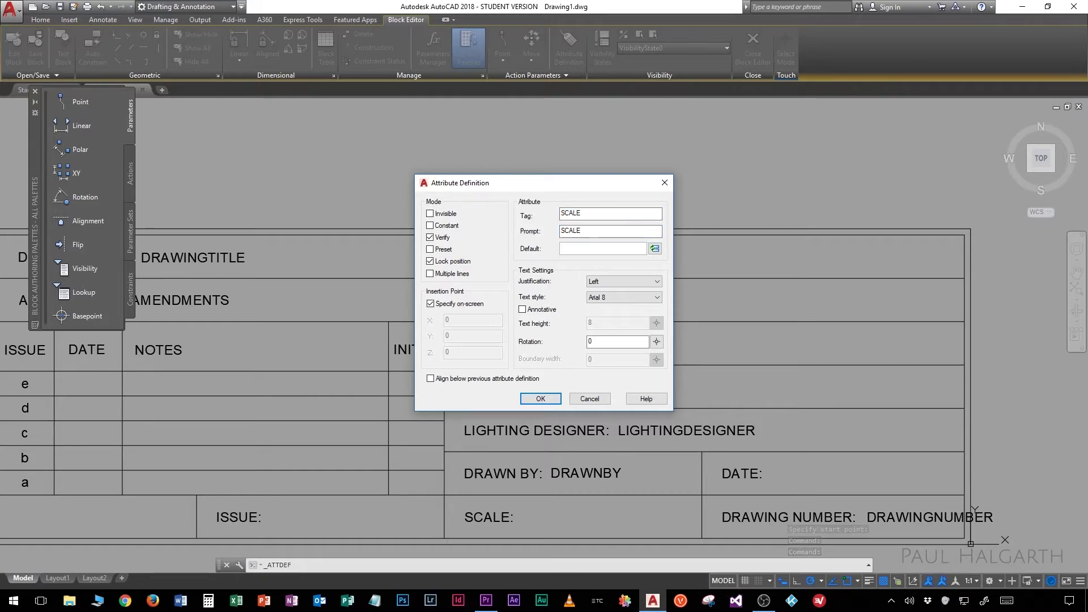
type("1:25 @ A0")
left_click(550, 400)
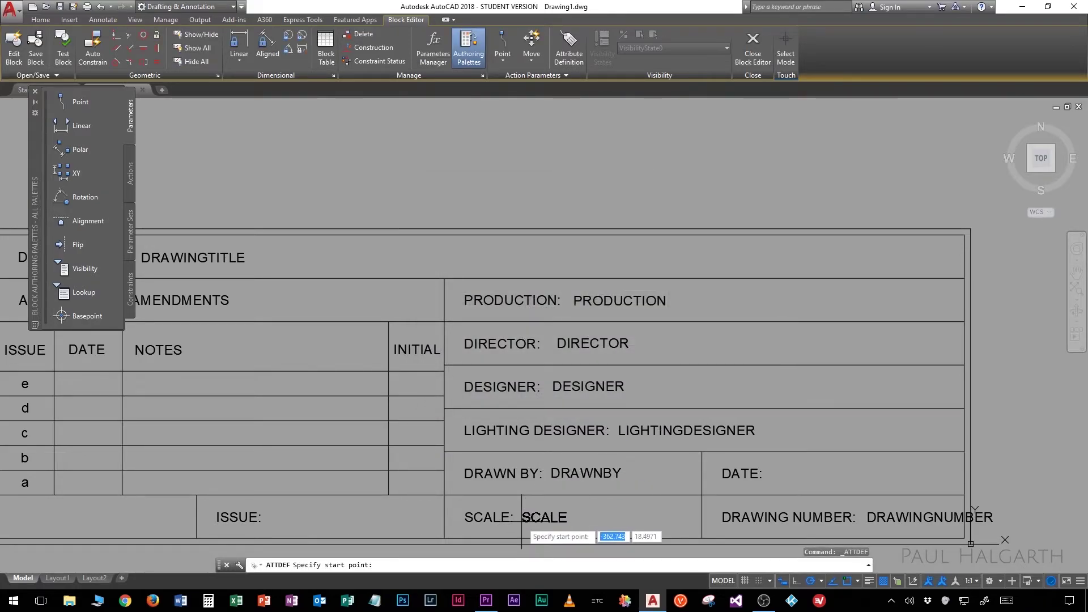
middle_click_drag(530, 419, 734, 366)
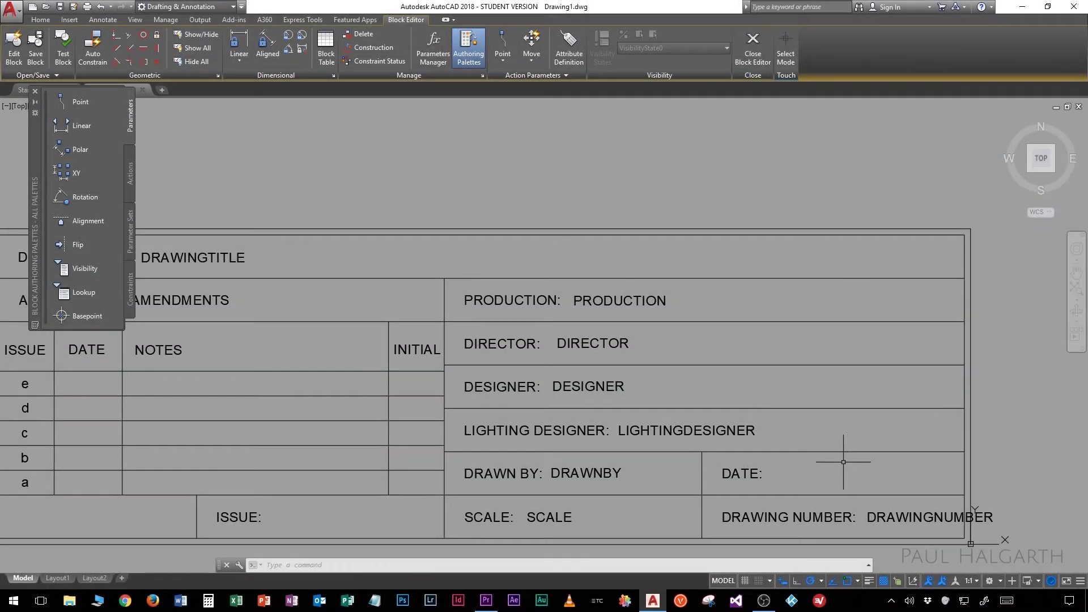
Add an attribute with tag and prompt DATE and a d MMMM yyyy Date field as default, placed beside the Date label
left_click(568, 48)
type("DAT")
type("DA")
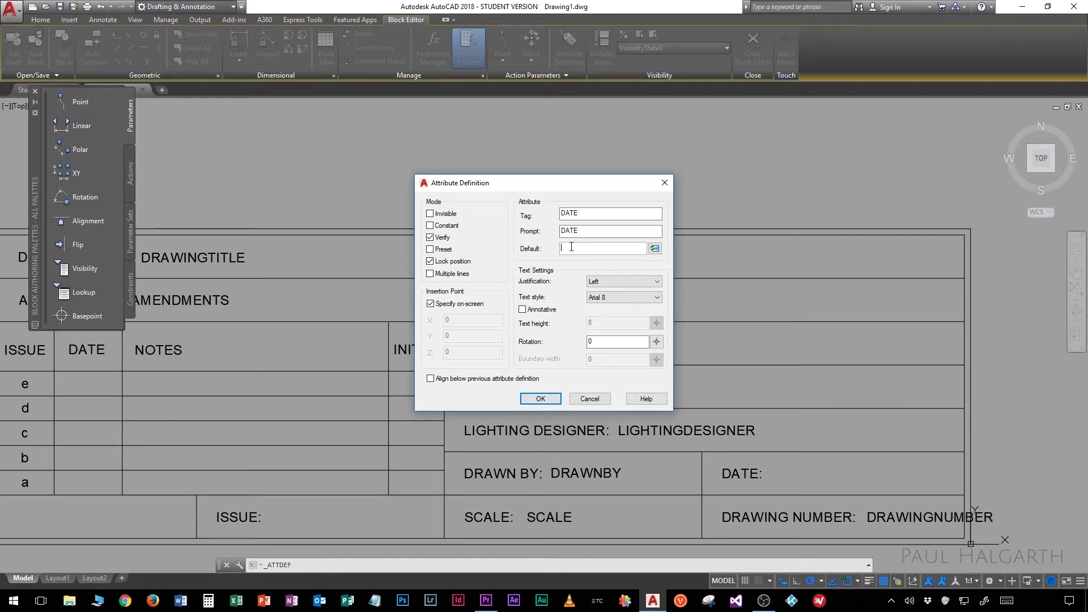
left_click(654, 250)
left_click_drag(693, 203, 681, 191)
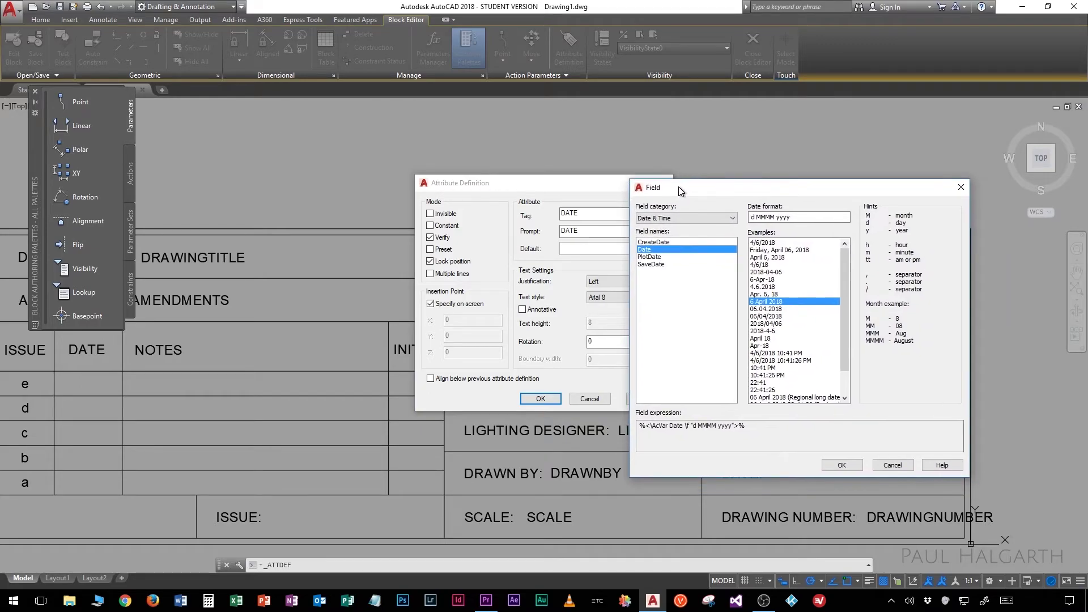
left_click(689, 217)
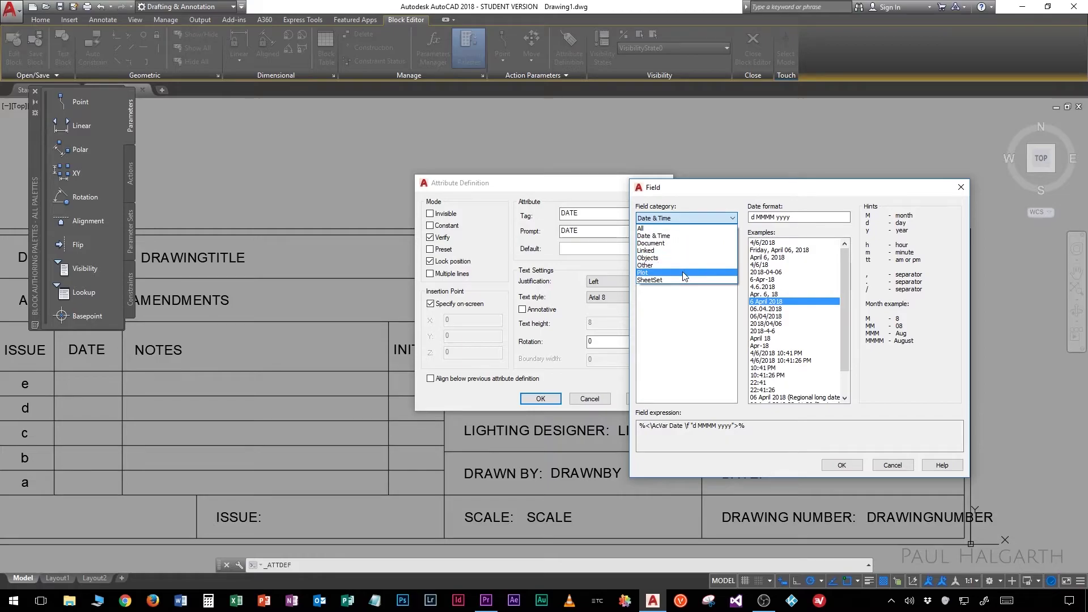
left_click(664, 236)
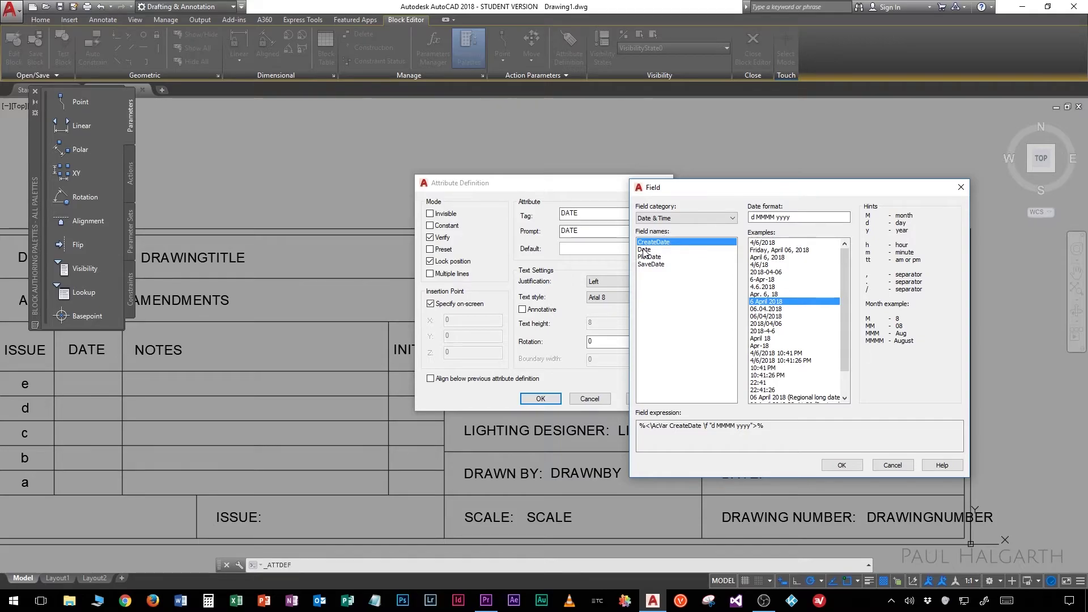
left_click(644, 251)
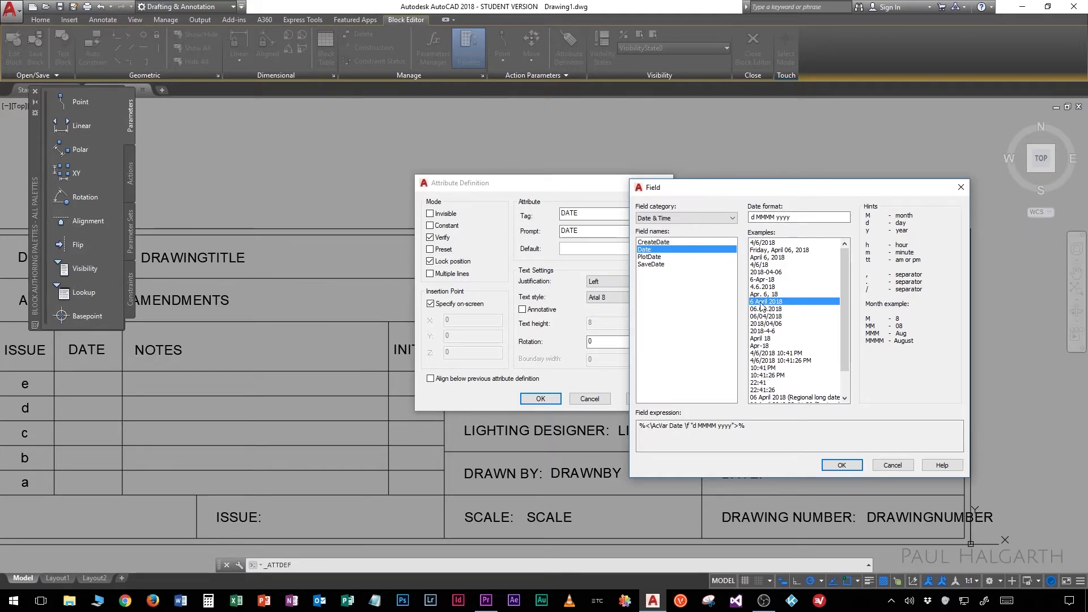
left_click(841, 465)
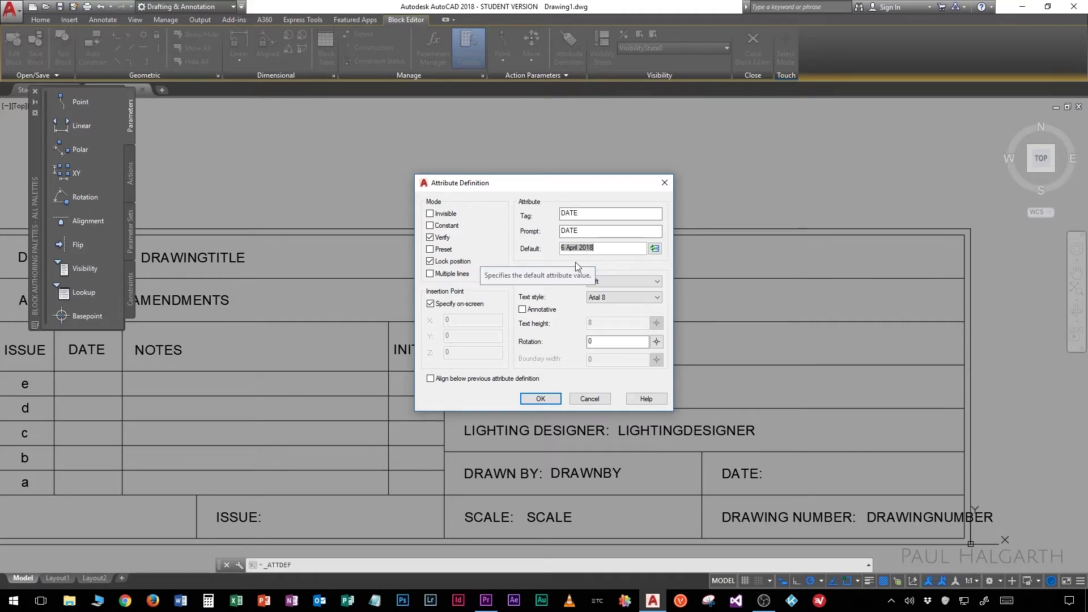
left_click(541, 398)
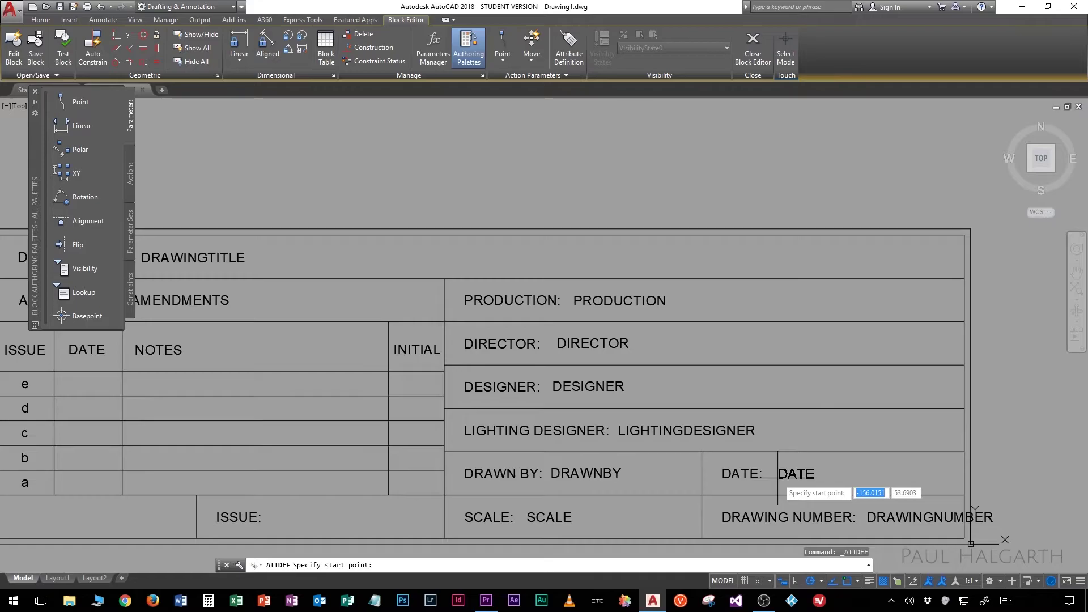
left_click(777, 477)
Add an attribute with tag and prompt ISSUE, placed beside the Issue label in the bottom row
scroll(459, 474, "down", 2)
middle_click_drag(630, 357, 664, 348)
left_click(569, 48)
type("ISSUE")
key("Tab")
type("ISSUE")
left_click(541, 398)
left_click(698, 411)
Add an attribute with tag and prompt VENUE, placed beside the Venue label
key("Return")
type("VENUE")
key("Tab")
type("VENUE")
left_click(578, 397)
scroll(416, 409, "up", 4)
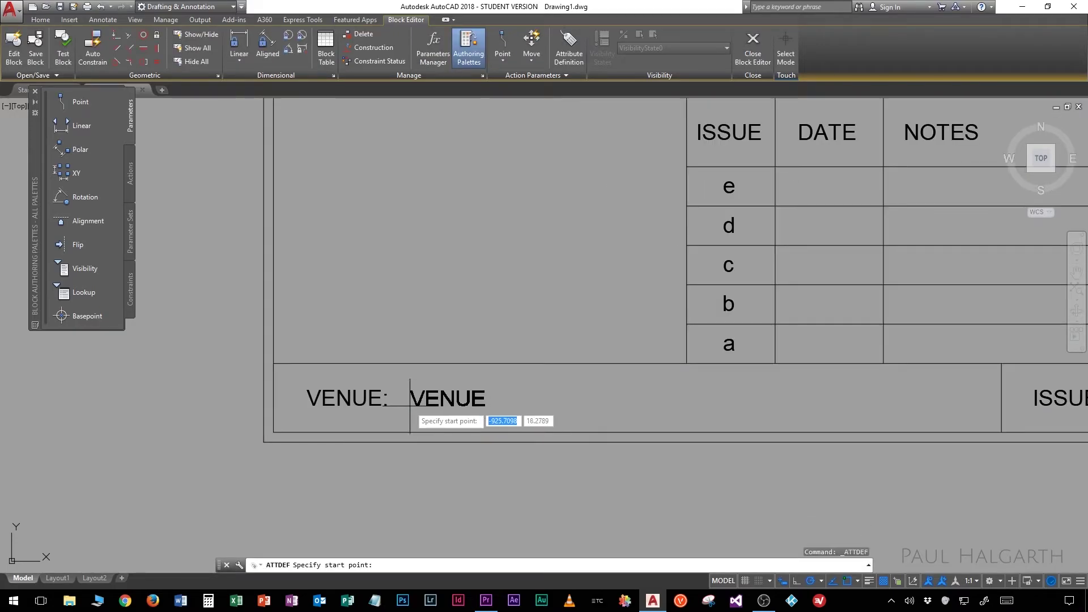
left_click(412, 404)
Save the title block definition and close the block editor
scroll(533, 408, "down", 4)
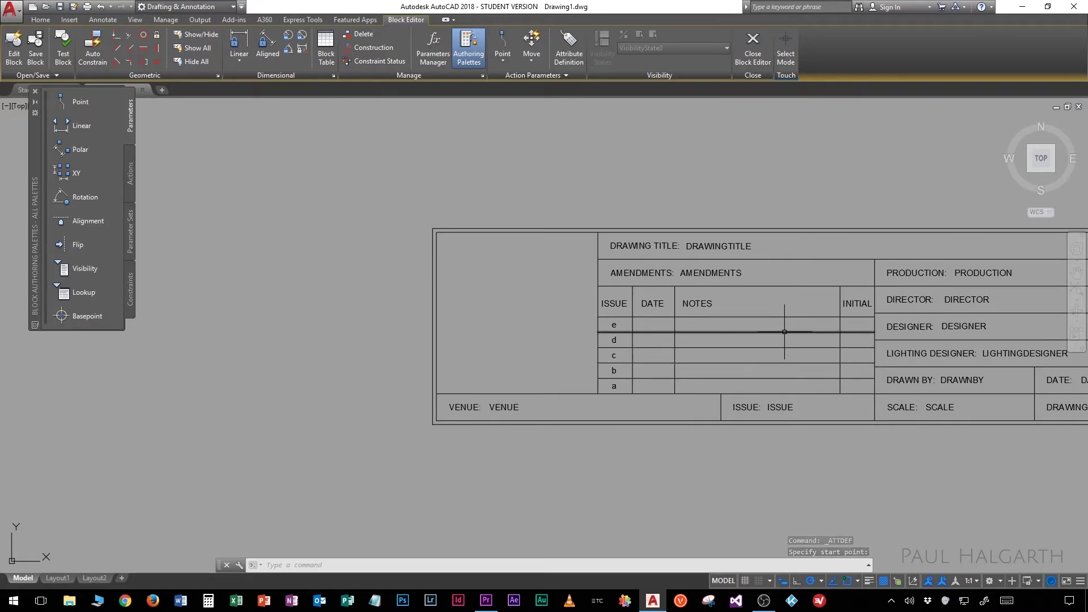
middle_click_drag(786, 333, 527, 317)
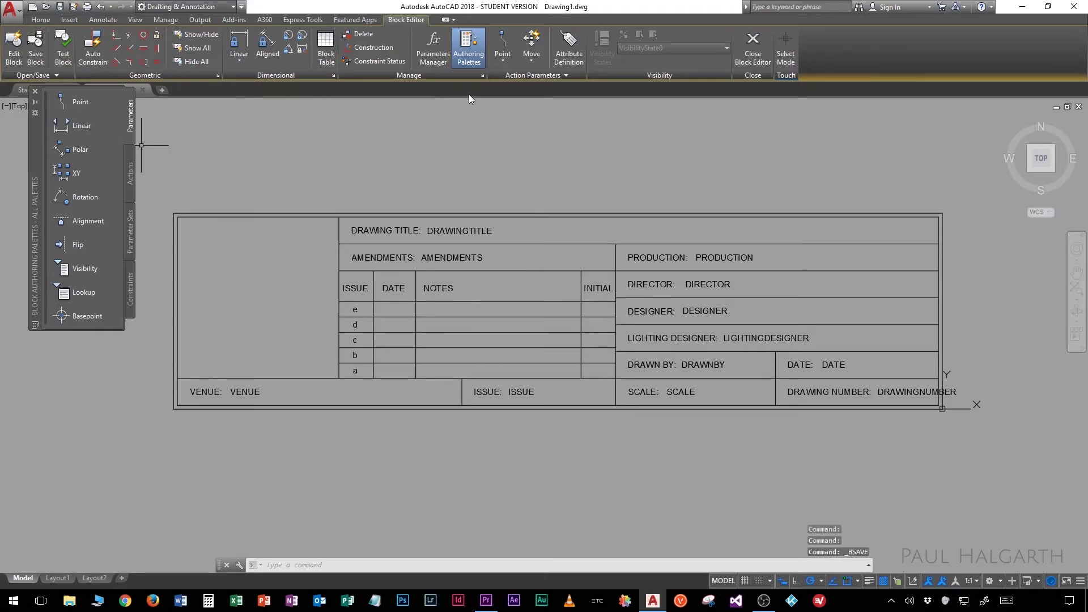
left_click(754, 50)
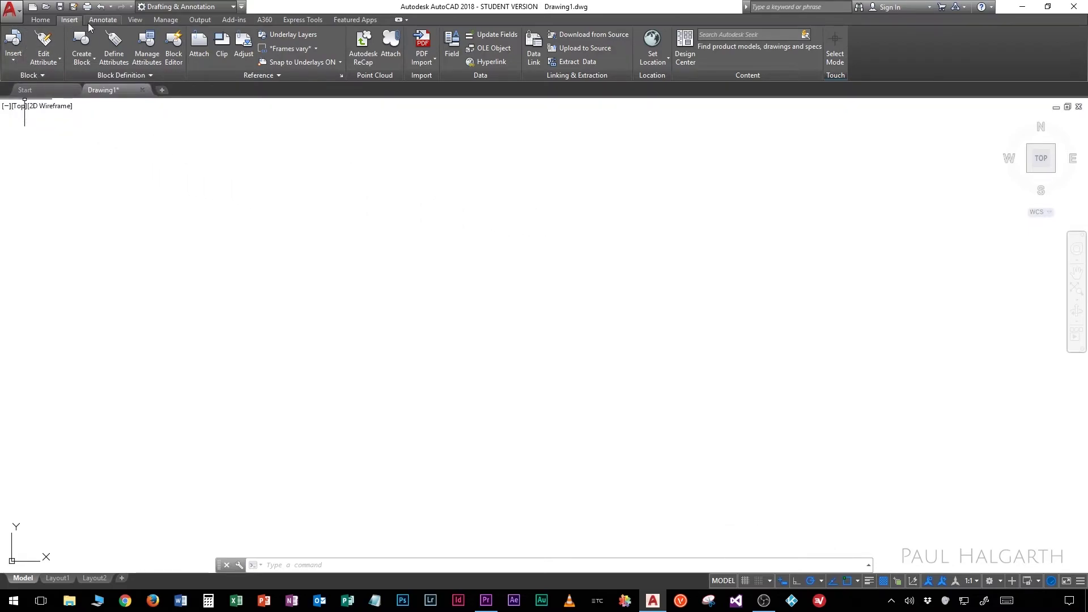
Insert the Title Block block at a free point in the drawing
left_click(13, 48)
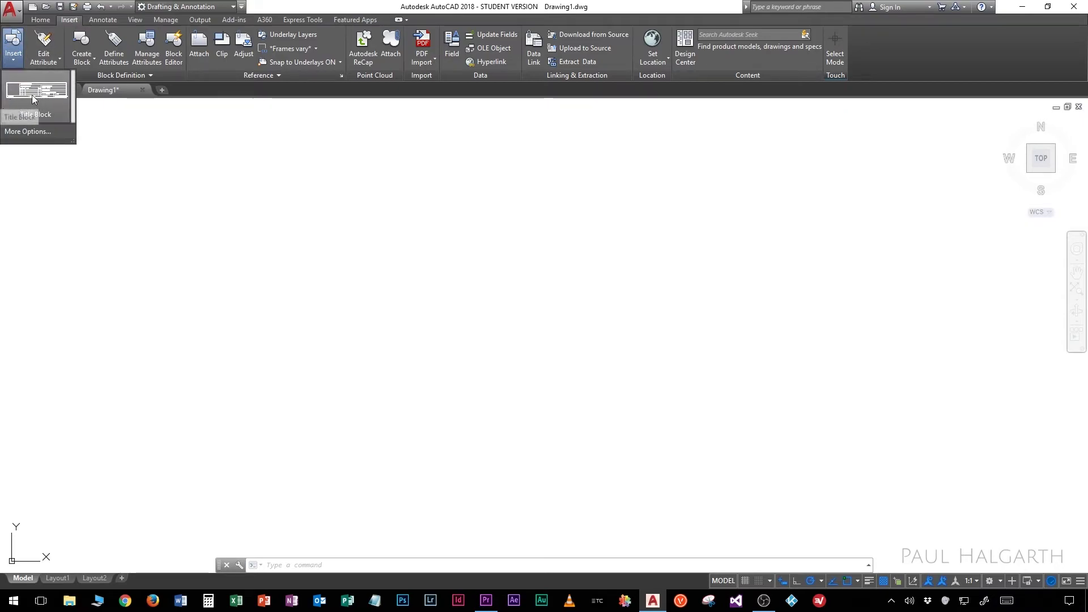
left_click(11, 94)
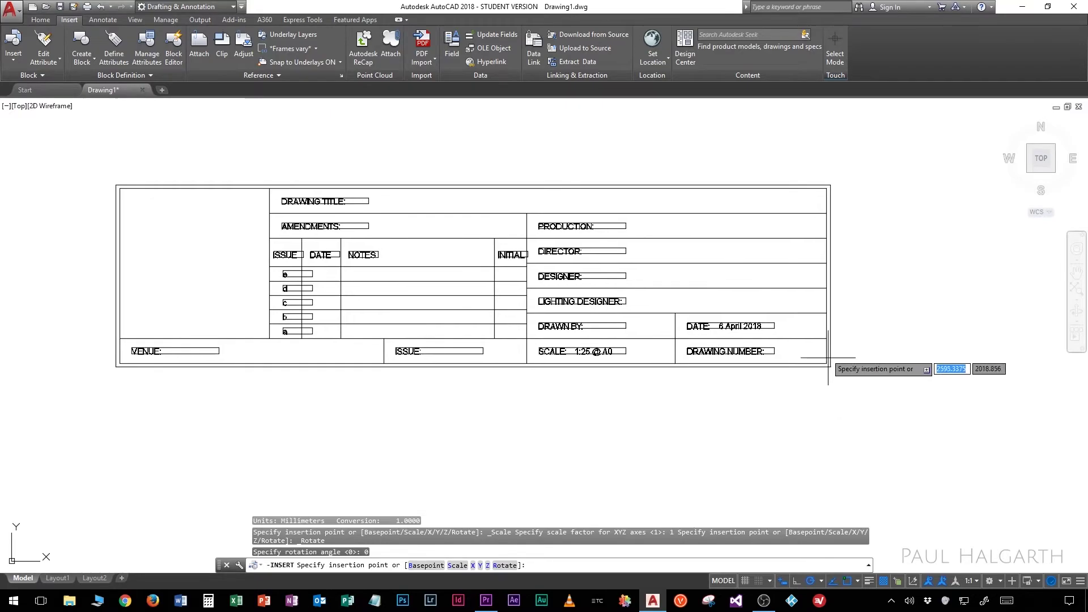
left_click(893, 390)
Enter drawing title A GREAT PRODUCTION, amendments NA, production THE FINE PRODUCTION, and the director's, designer's and lighting designer's names
left_click(531, 212)
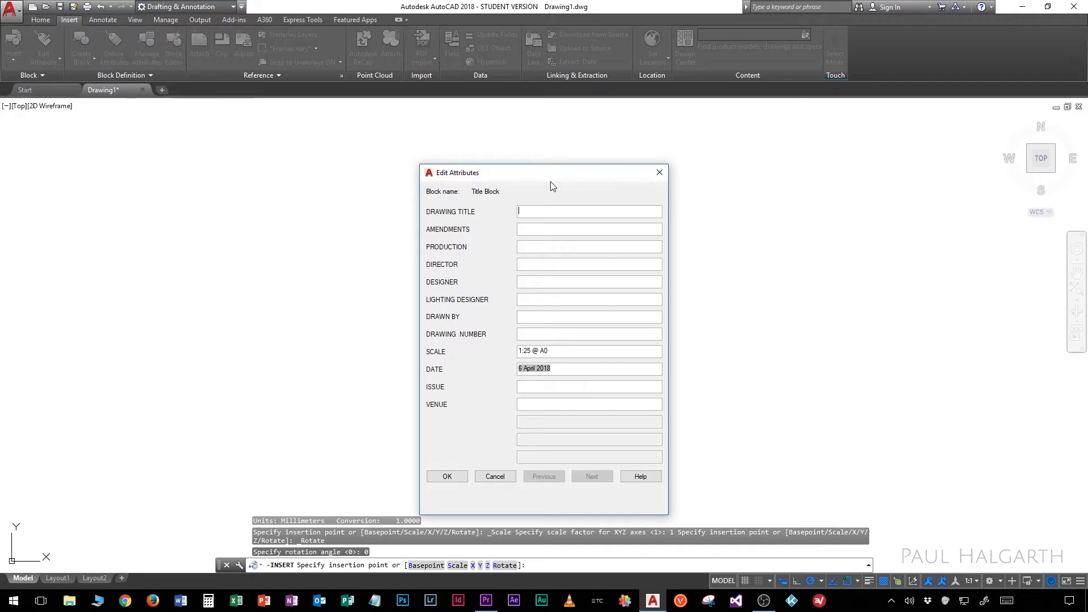
type("A GREAT PRODUCTIONTHE FI")
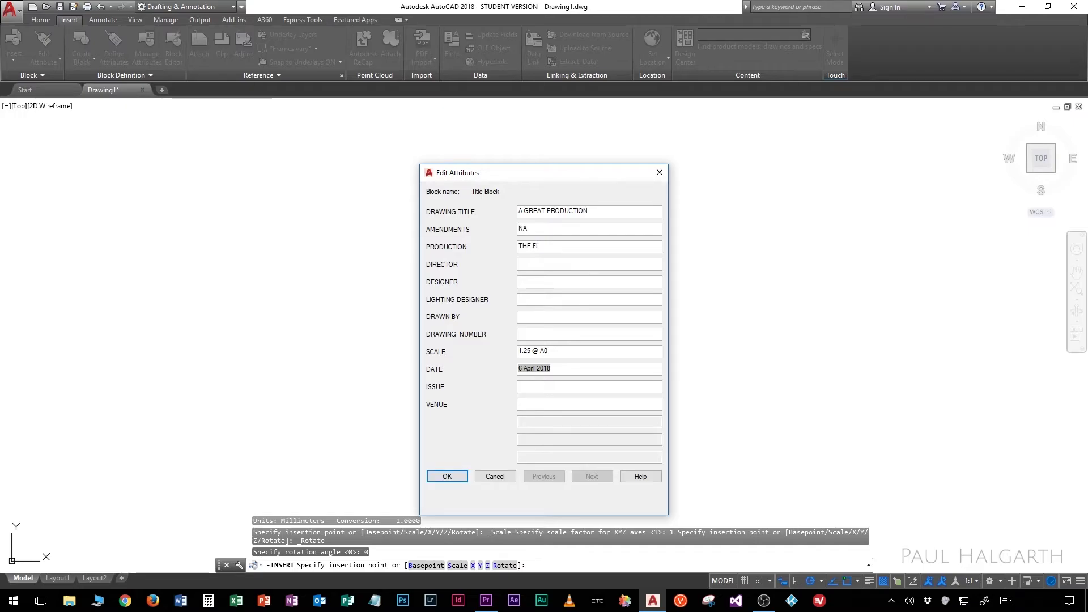
type("NE PRODCUTIONA SMITH")
key("Tab")
type("B JONES")
key("Tab")
type("C BALL")
Set Drawn By to ME, drawing number and issue to 1, and venue to LIPA PMA, and accept the attribute values
type("1")
key("Tab")
key("Tab")
key("Tab")
type("1")
key("Tab")
type("LIPOA P")
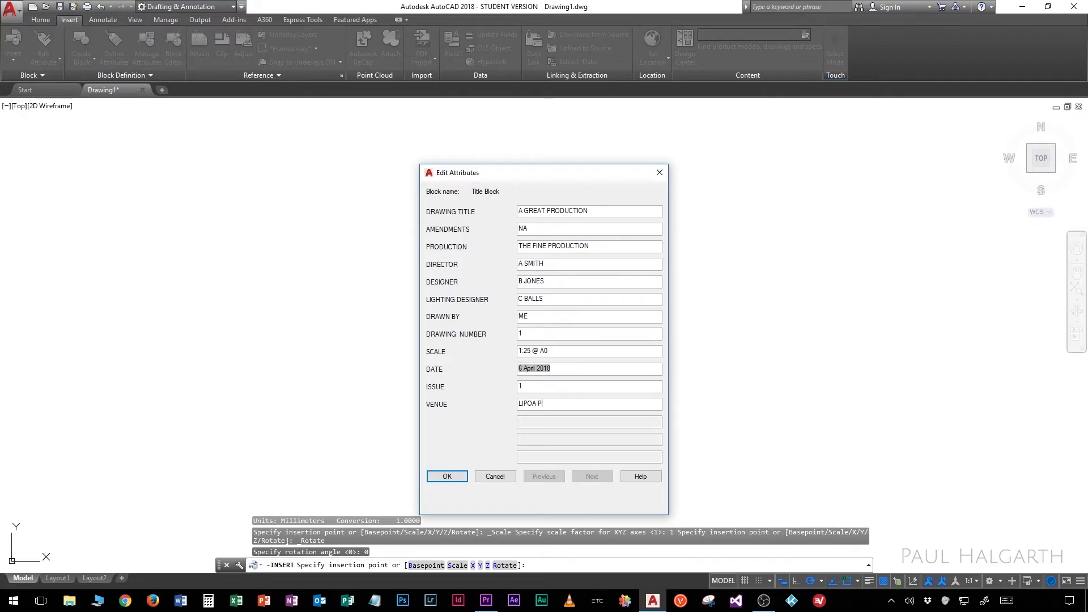
left_click(447, 476)
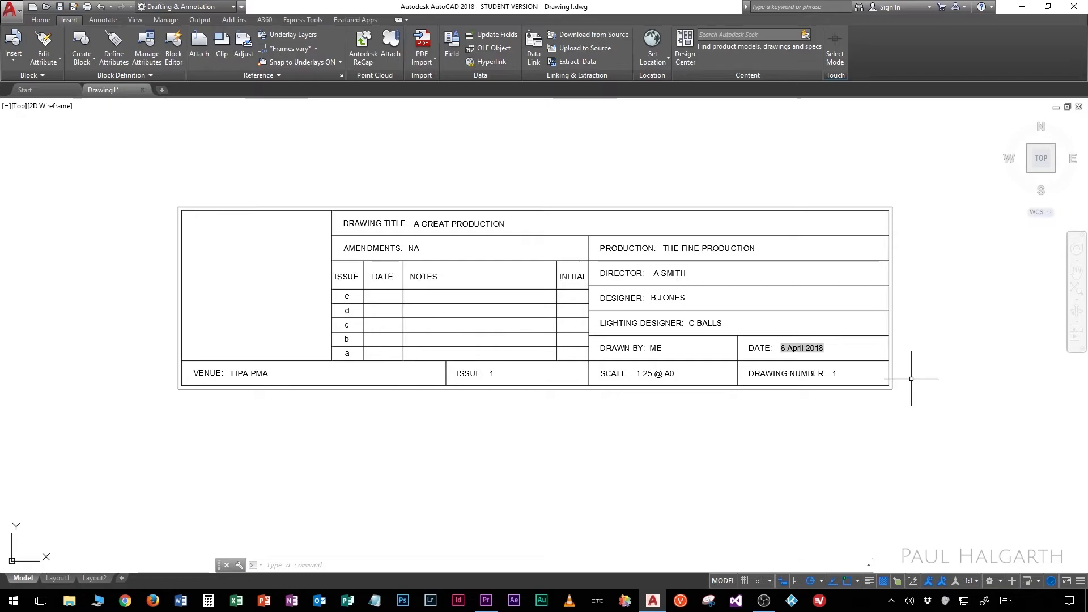
Open the inserted title block in the block editor
left_click(832, 206)
right_click(832, 206)
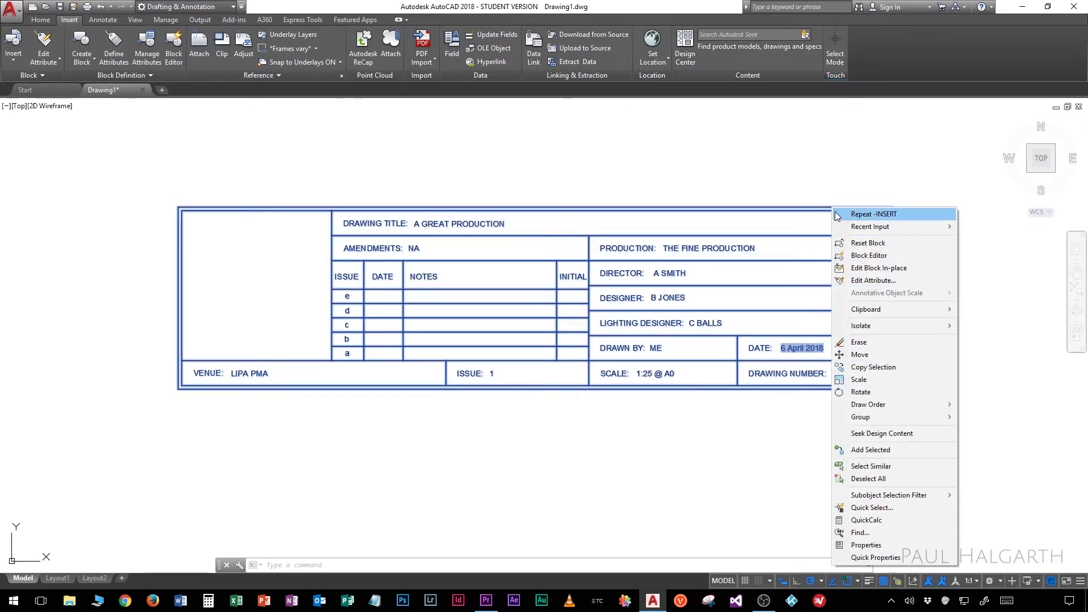
left_click(870, 257)
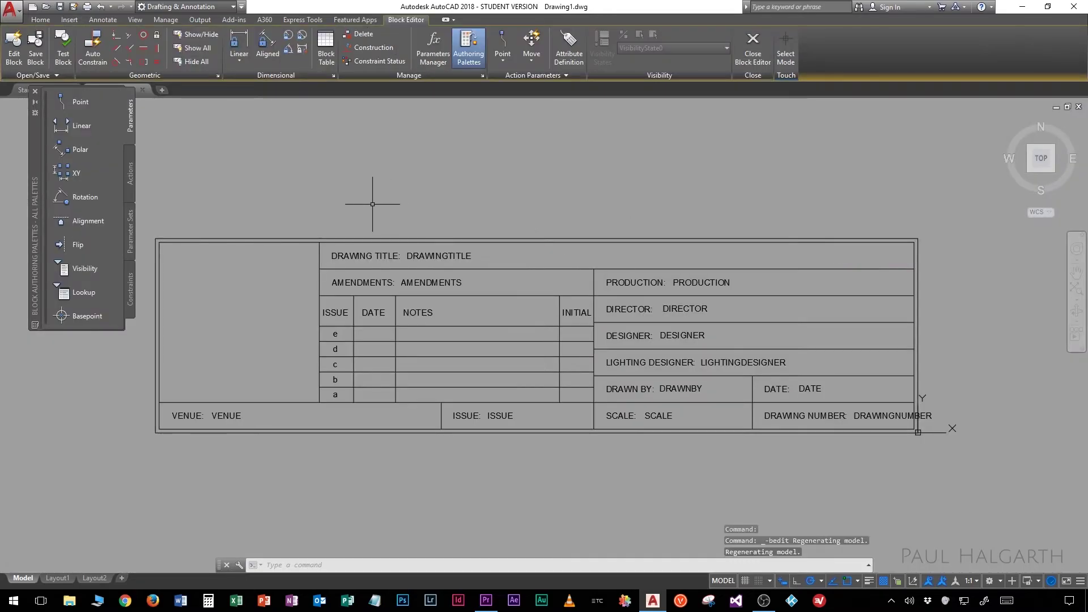
Draw a rectangle from the title block's lower-right corner, extending beyond its left side and top edge as a page border
scroll(385, 207, "down", 2)
middle_click_drag(390, 191, 544, 259)
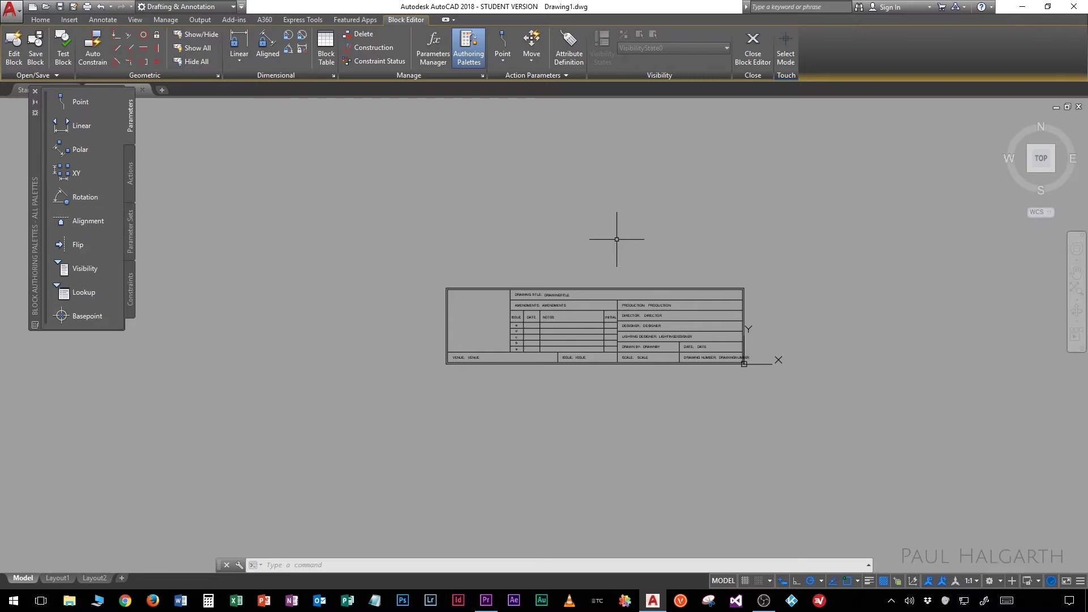
left_click(51, 18)
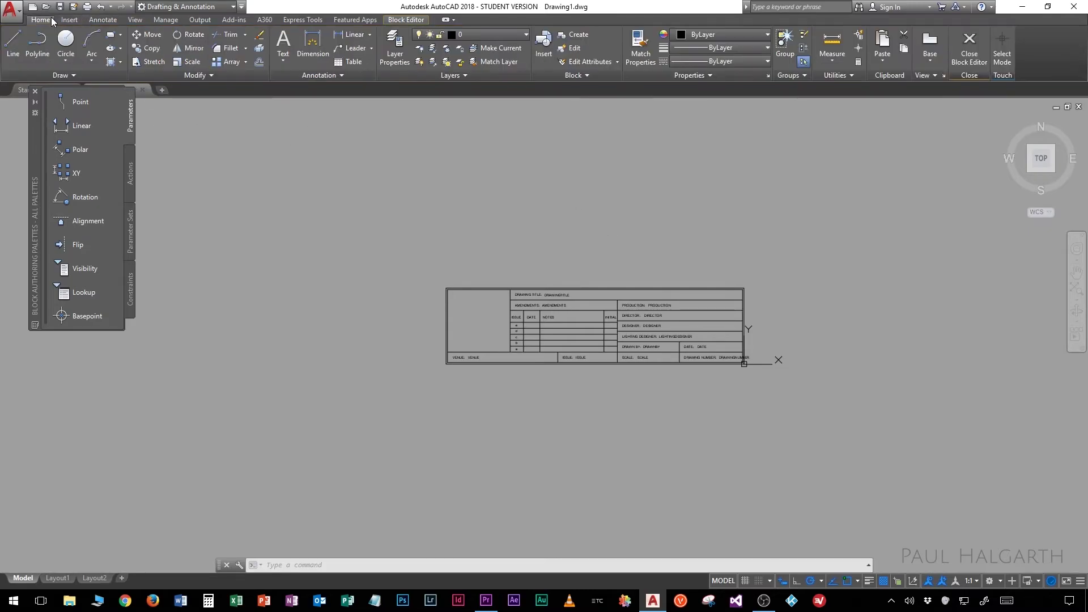
left_click(113, 37)
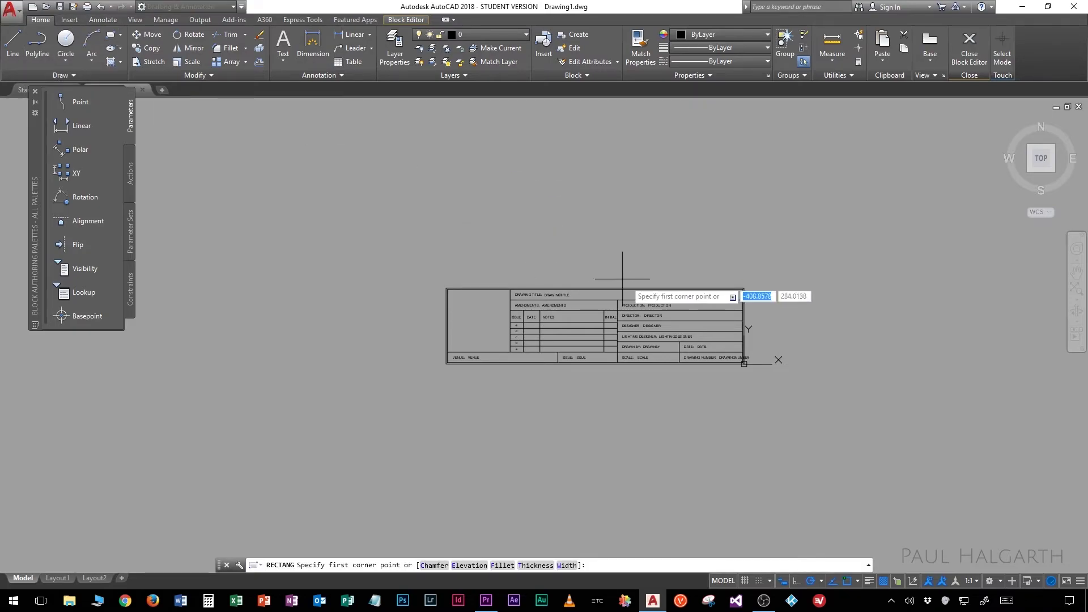
left_click(744, 363)
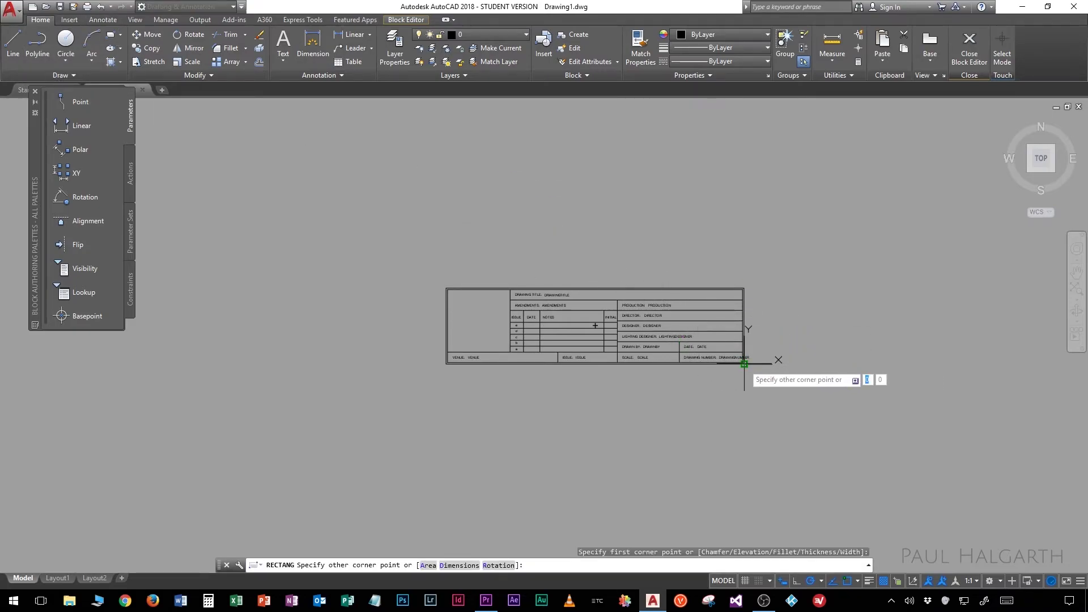
left_click(391, 253)
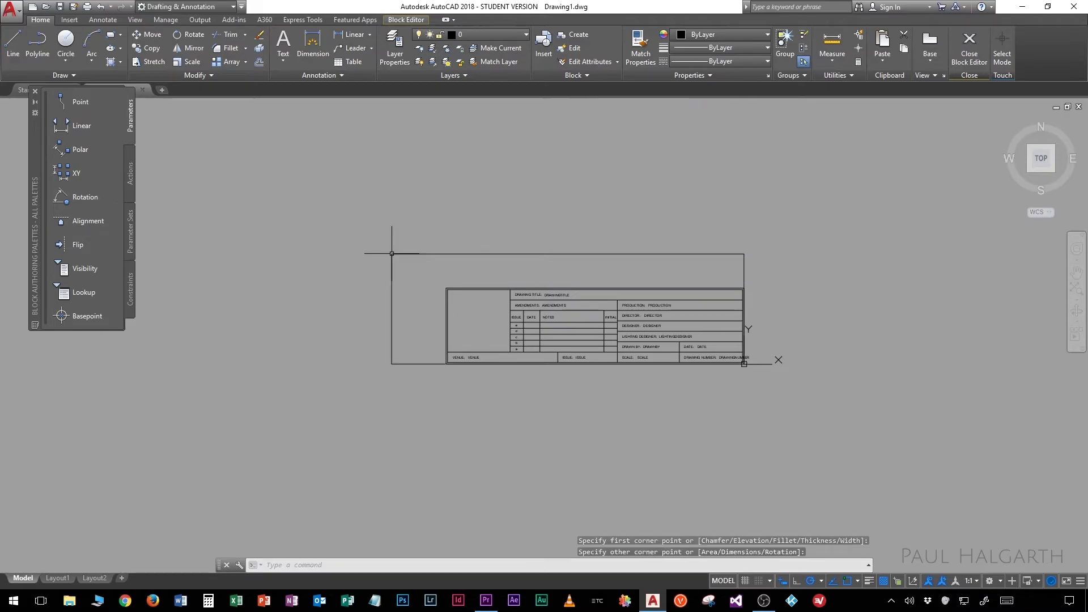
Set the border rectangle's lineweight to 0.50 mm and deselect it
left_click(407, 257)
left_click(387, 241)
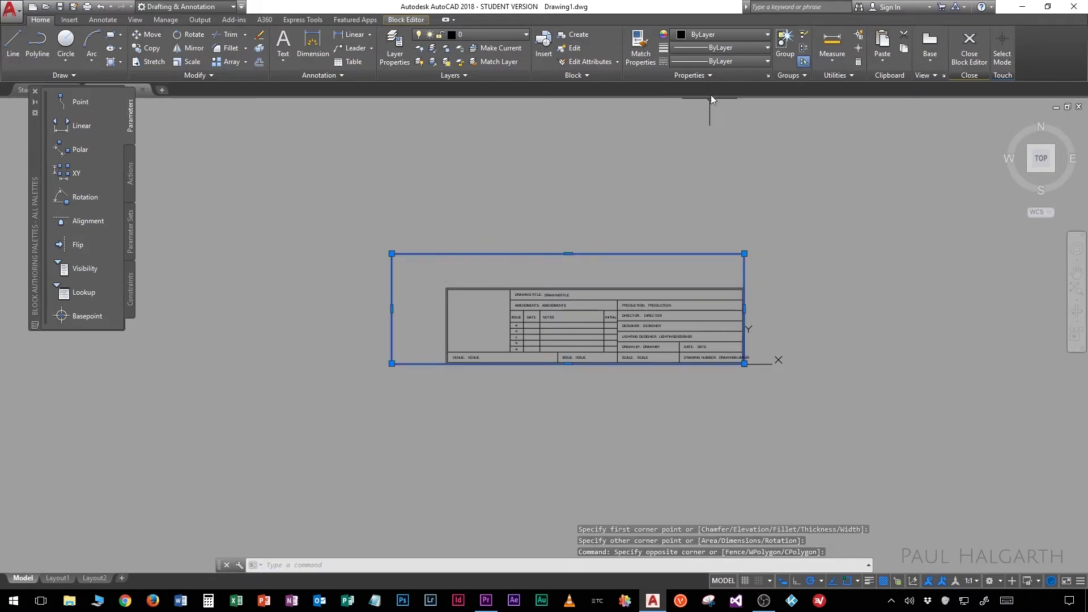
left_click(721, 47)
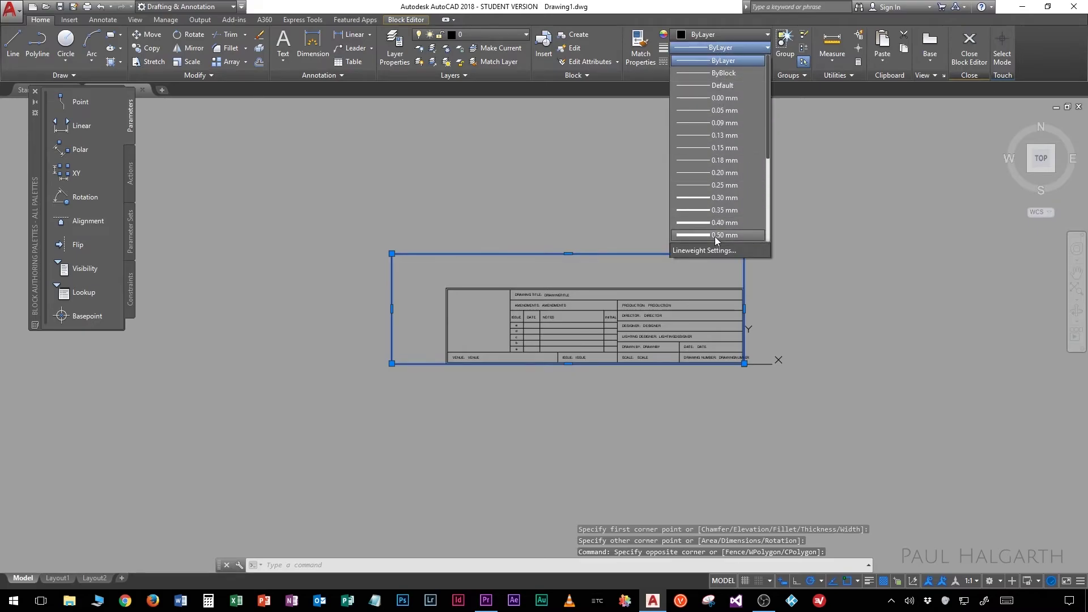
left_click(716, 235)
key("Escape")
mouse_move(517, 201)
middle_mouse_down()
mouse_move(573, 197)
mouse_move(579, 176)
middle_mouse_up()
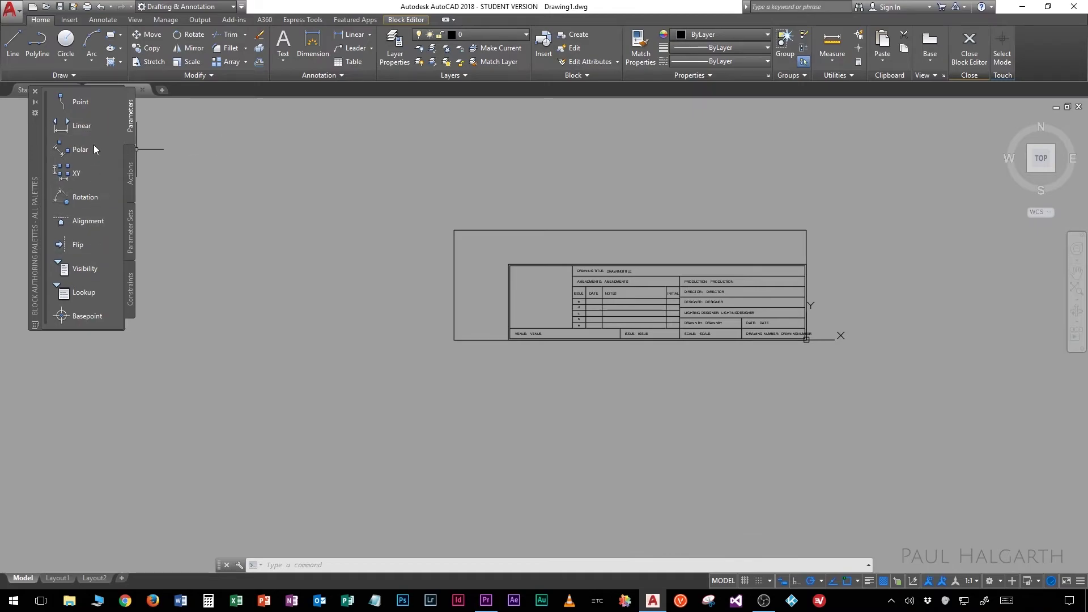
Examine the parameter and action types the block editor offers for making the block dynamic
left_click(416, 22)
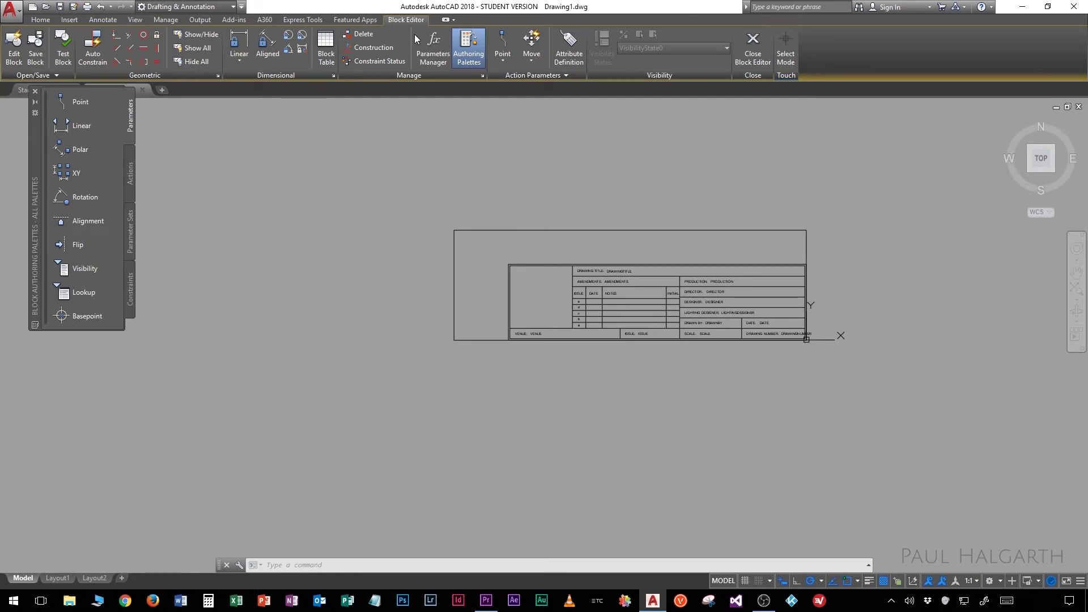
left_click(469, 57)
left_click(469, 60)
left_click(469, 59)
left_click(470, 61)
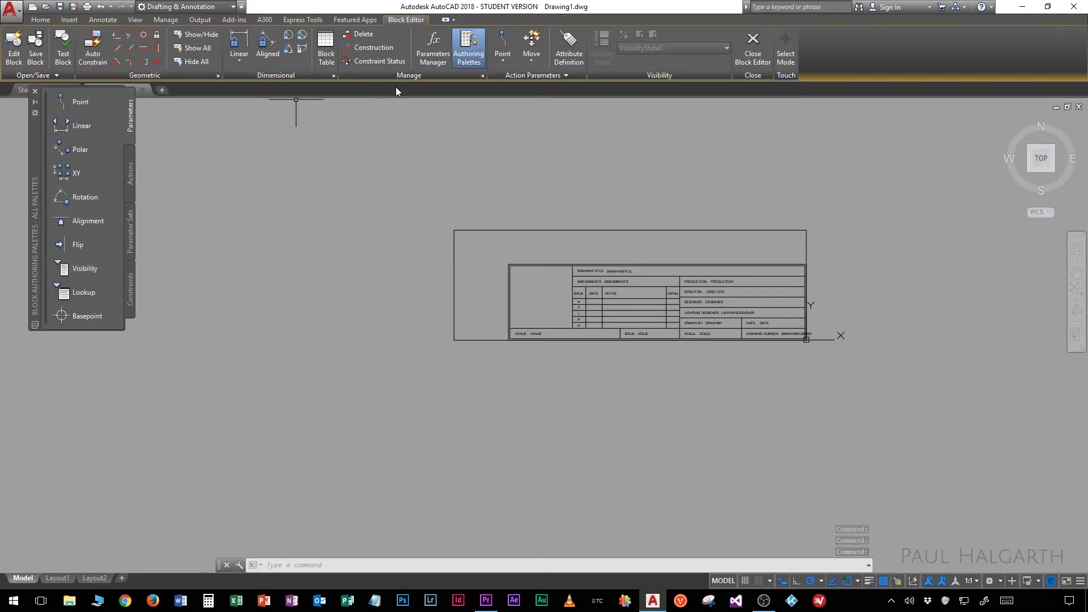
left_click(505, 63)
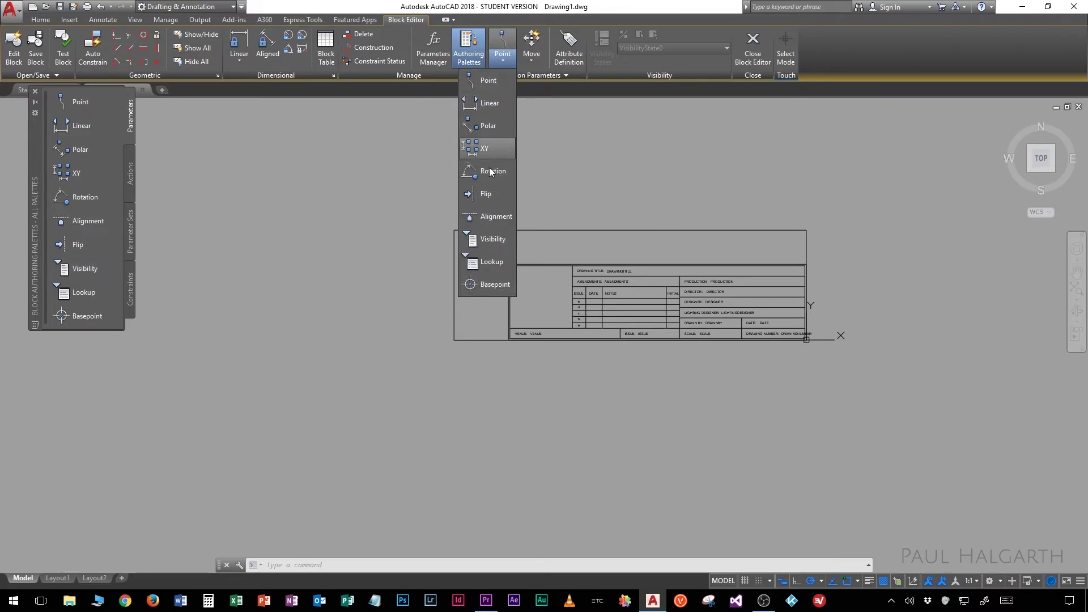
left_click(528, 61)
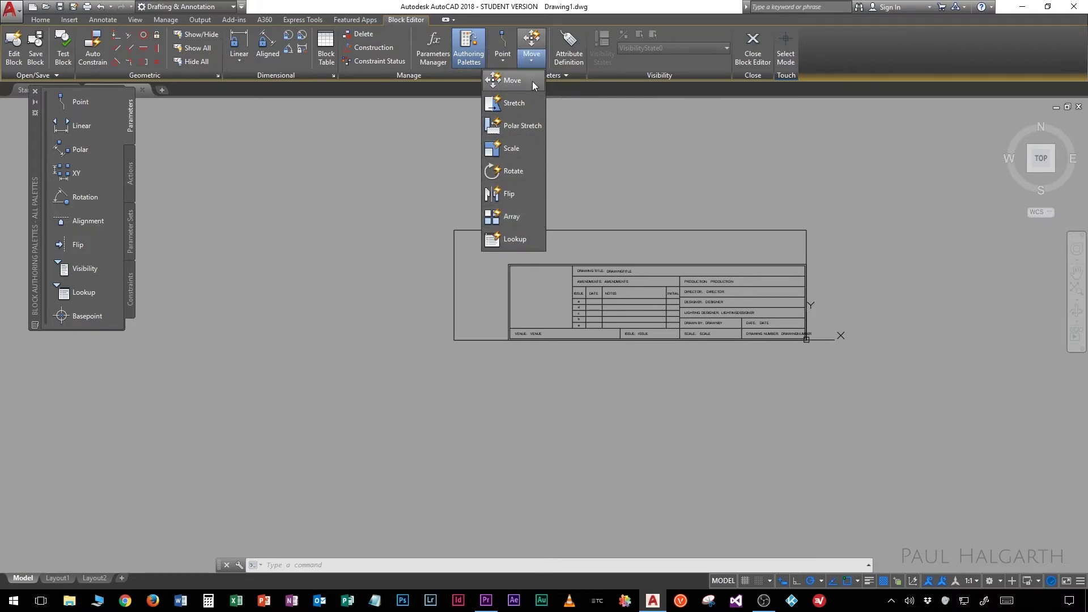
left_click(532, 81)
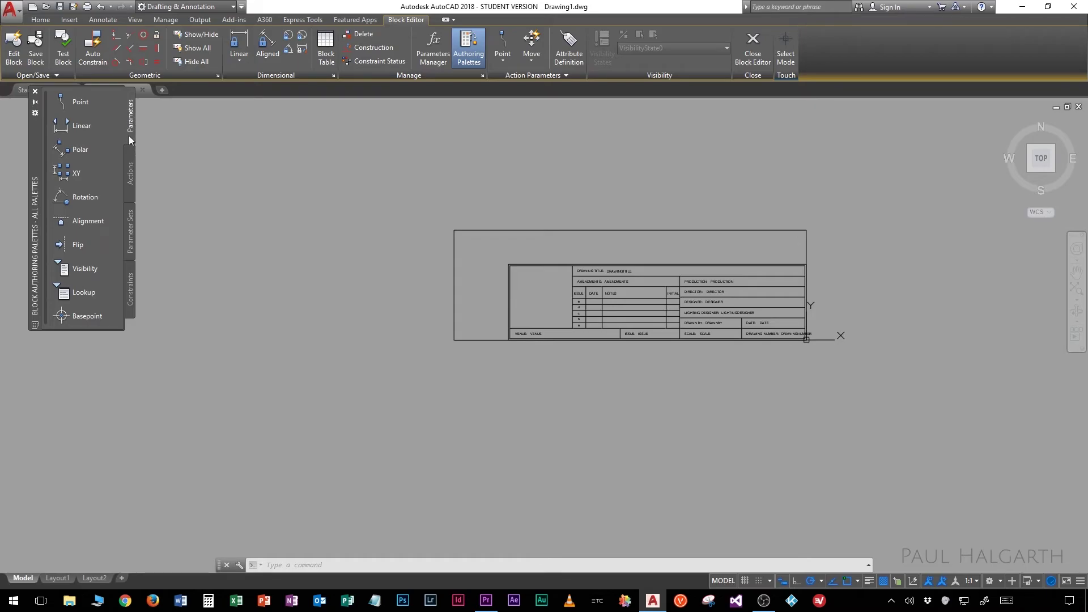
left_click(130, 164)
left_click(127, 128)
left_click(127, 154)
left_click(130, 125)
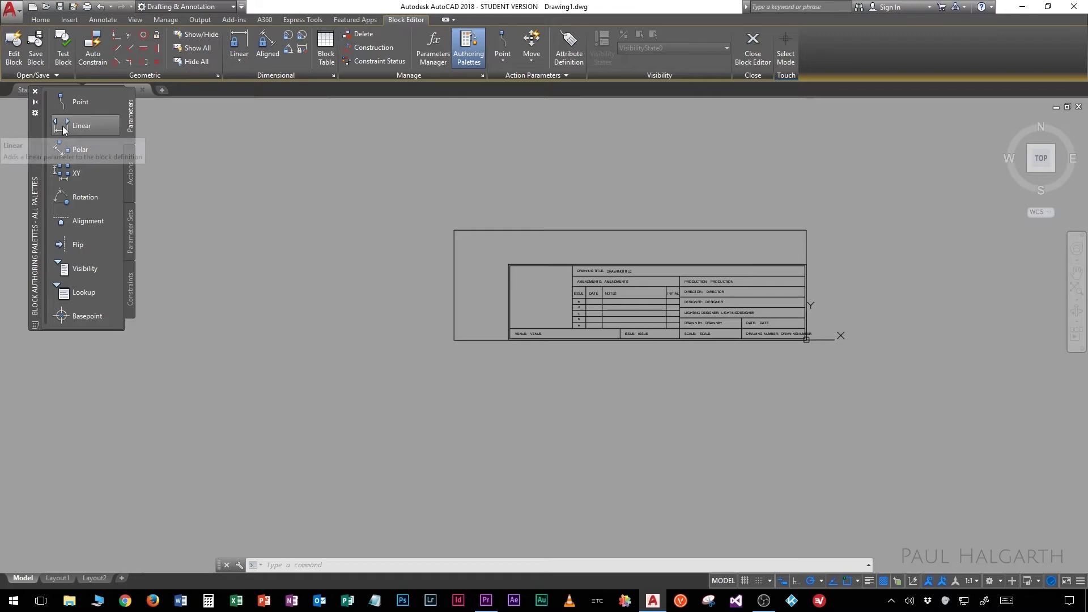
Add a linear parameter along the border's top edge, from the upper-right to the upper-left corner, with a grip only at its left end
left_click(81, 126)
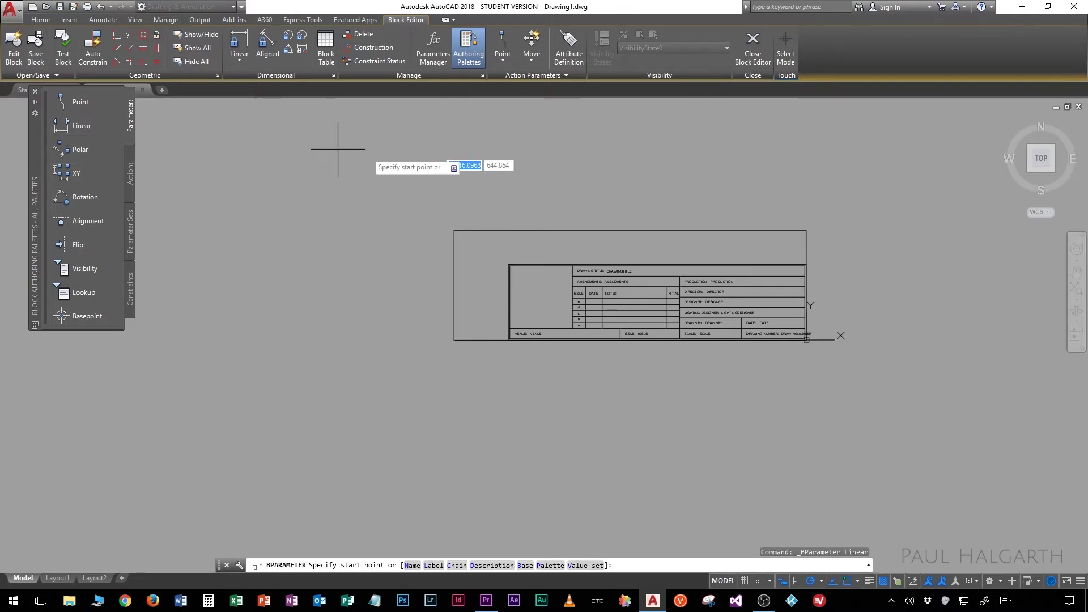
left_click(807, 230)
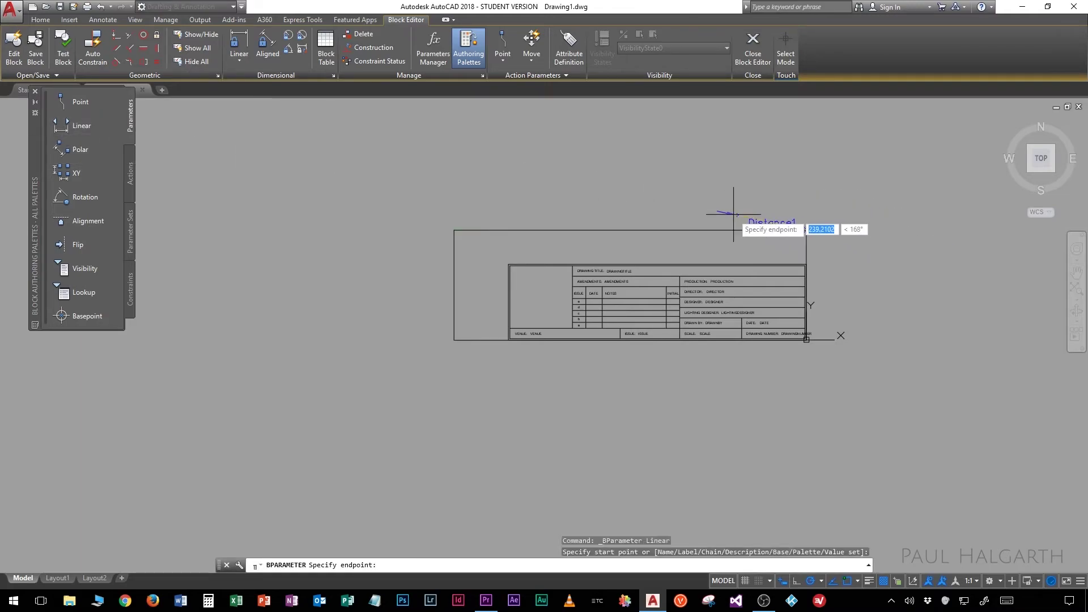
left_click(454, 230)
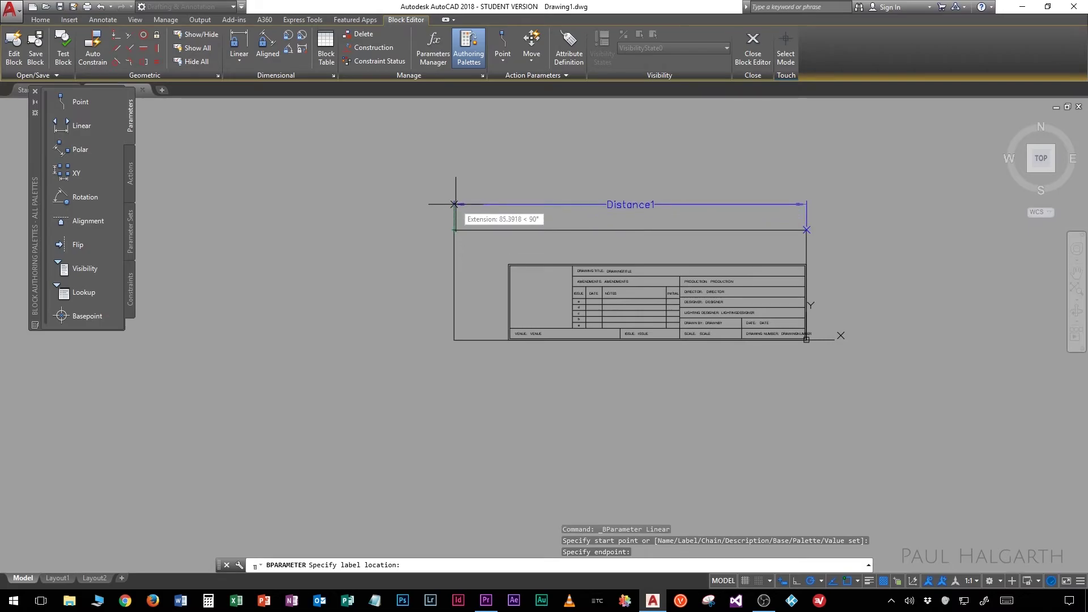
left_click(458, 205)
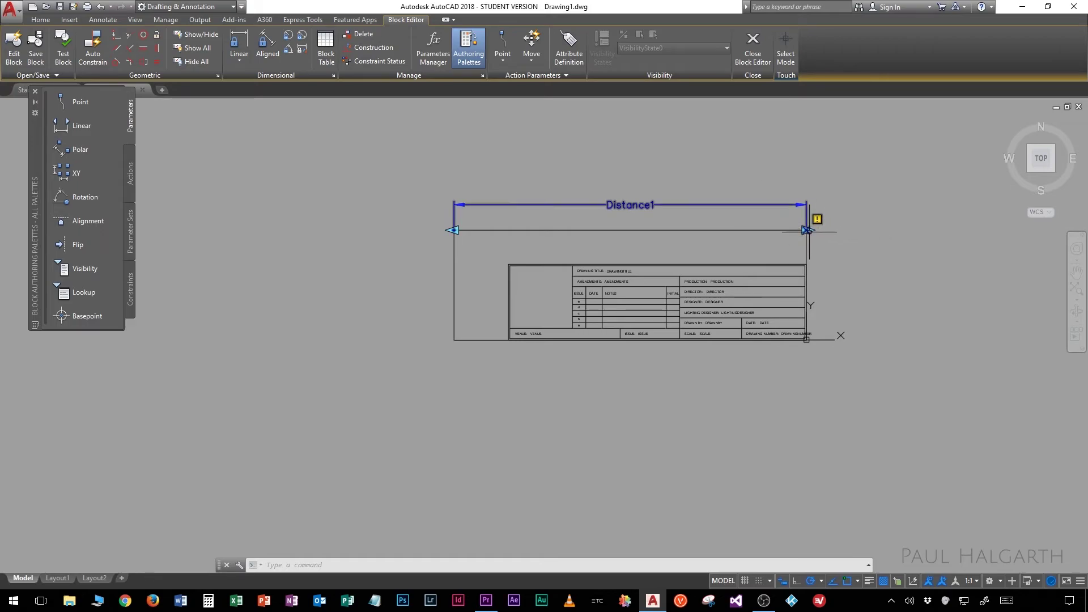
left_click(770, 204)
right_click(768, 203)
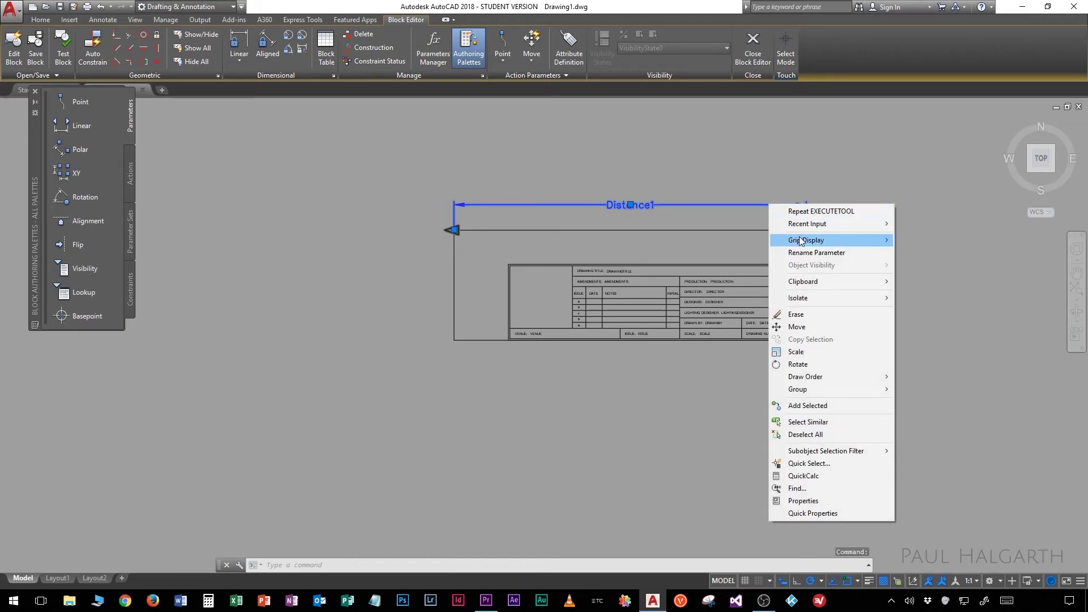
mouse_move(805, 239)
left_click(730, 252)
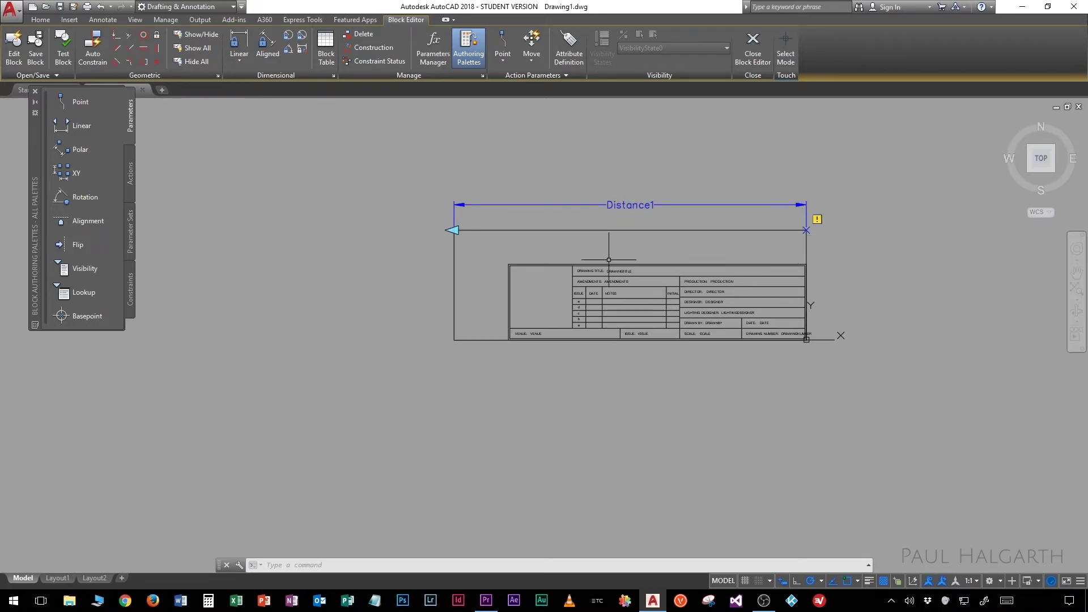
Add a linear parameter along the border's left edge, from the lower-left to the upper-left corner, with a grip only at its upper end
left_click(59, 129)
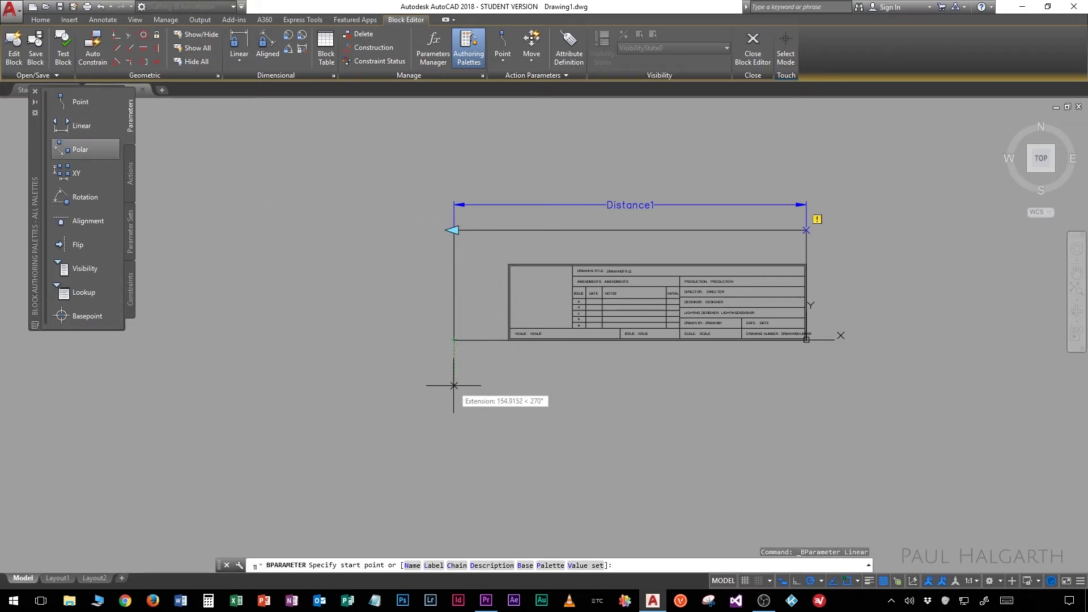
left_click(454, 339)
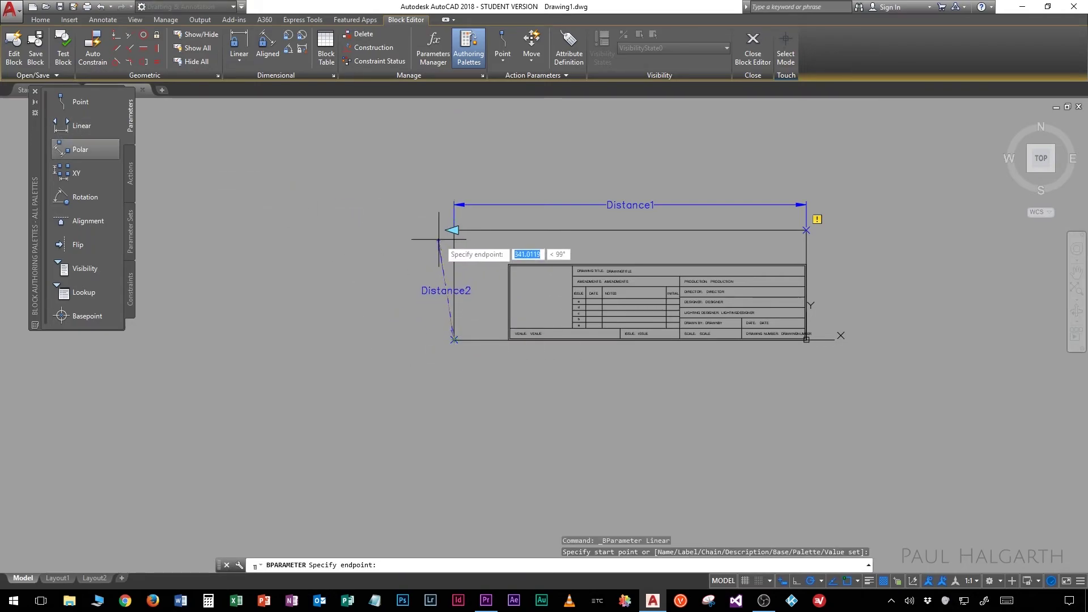
left_click(454, 229)
left_click(412, 227)
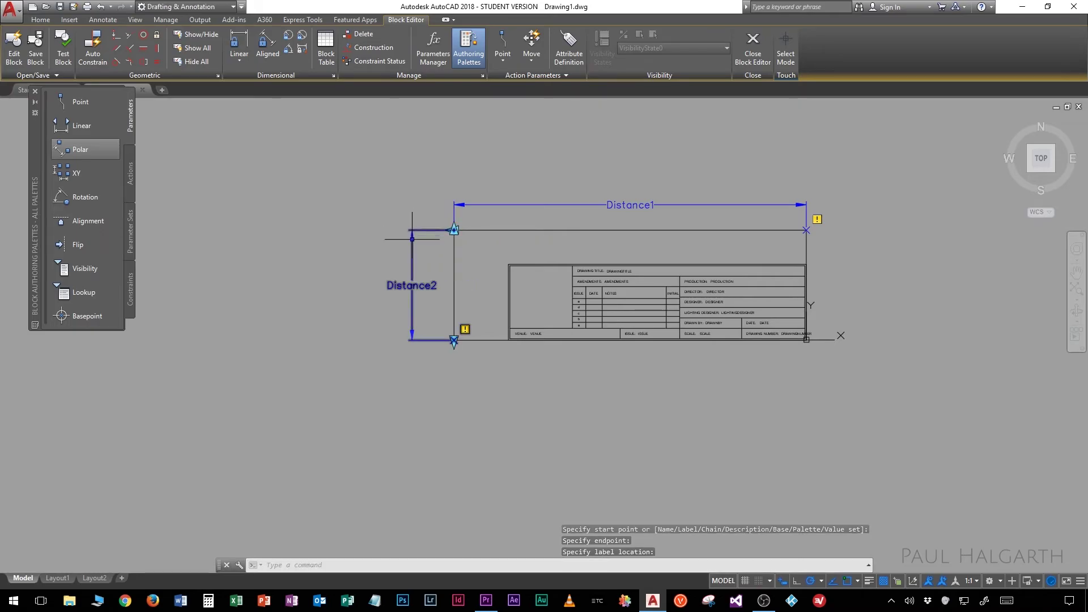
right_click(419, 229)
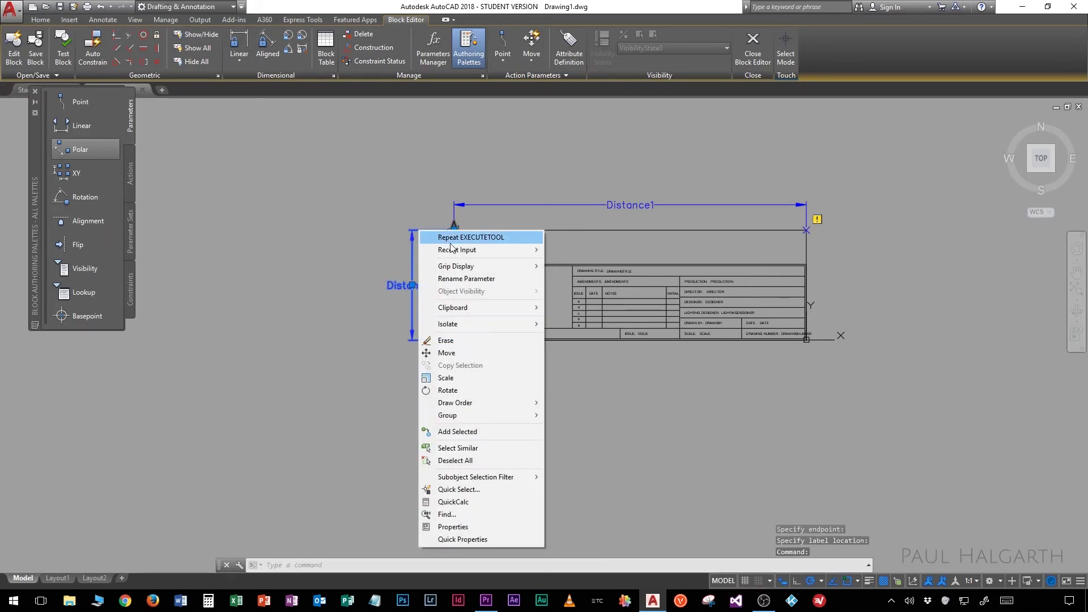
mouse_move(465, 267)
left_click(381, 282)
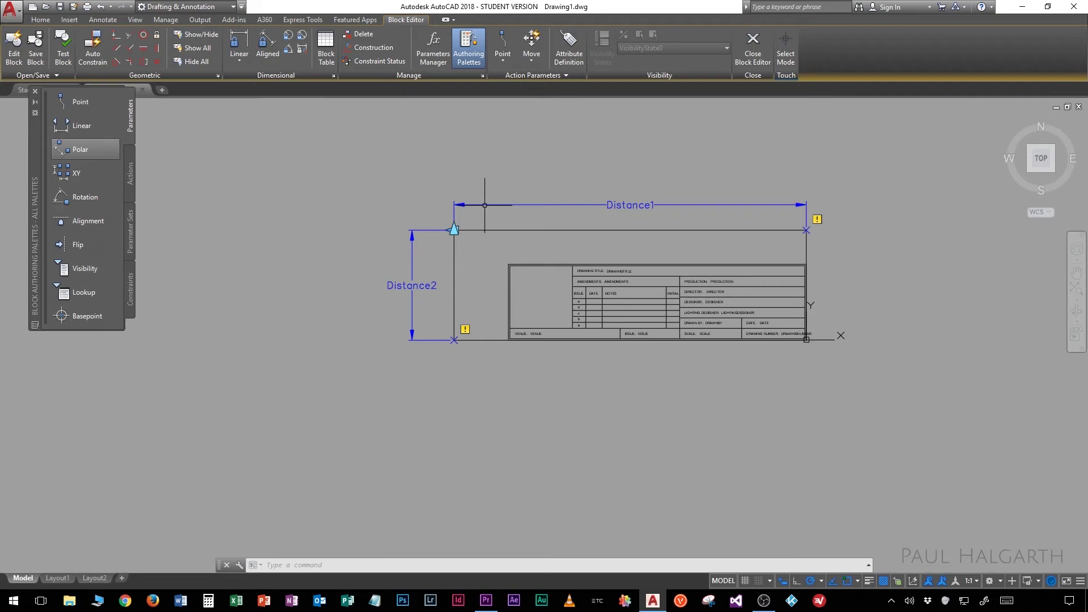
Add a Stretch action to the horizontal parameter's left end, framing the border's whole left side and selecting the border rectangle
left_click(129, 176)
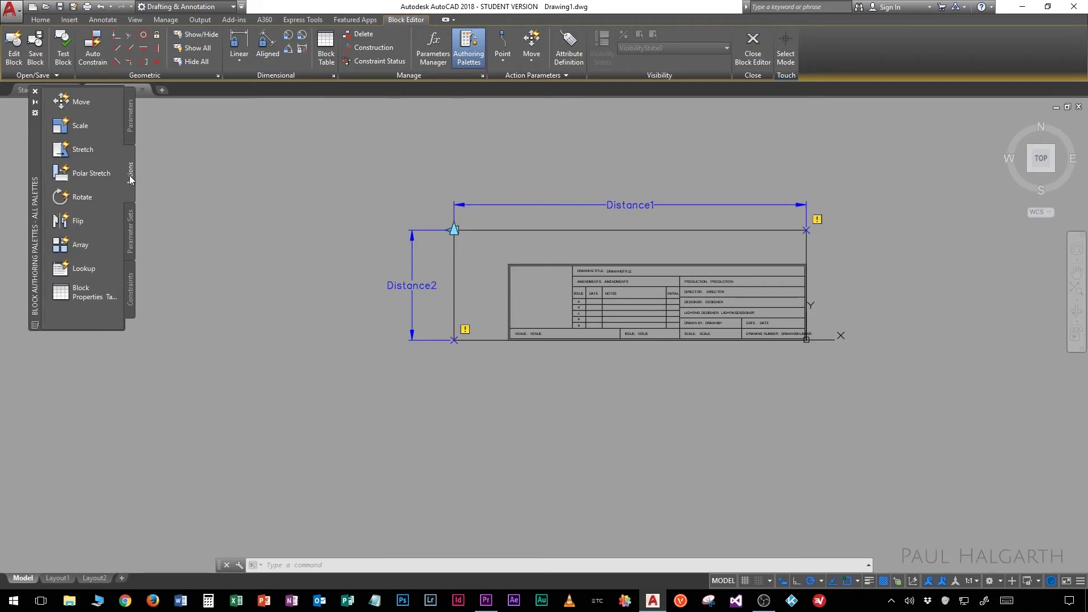
left_click(72, 151)
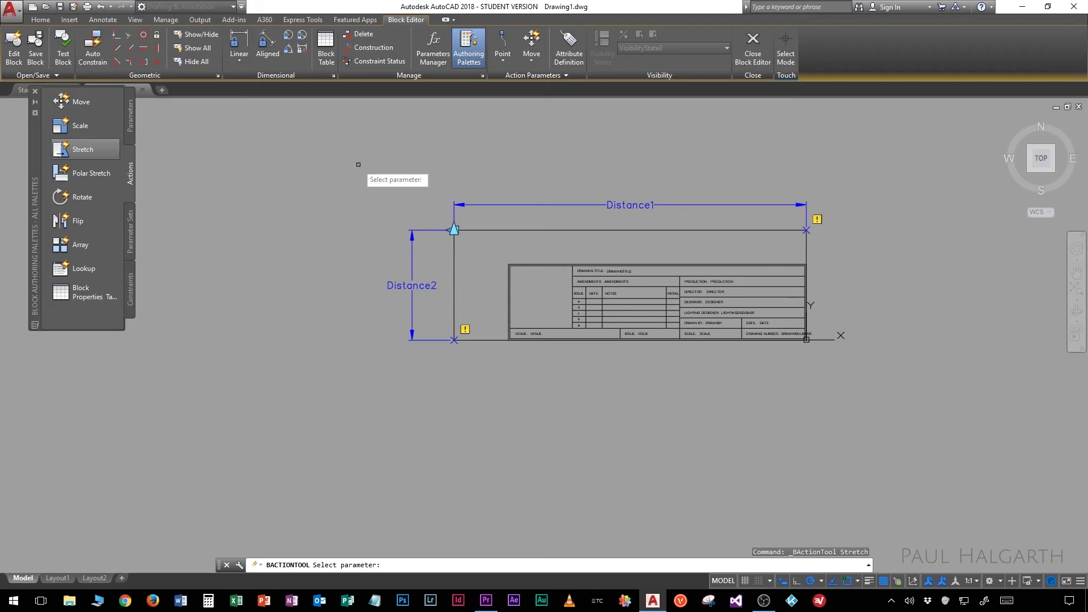
left_click(585, 204)
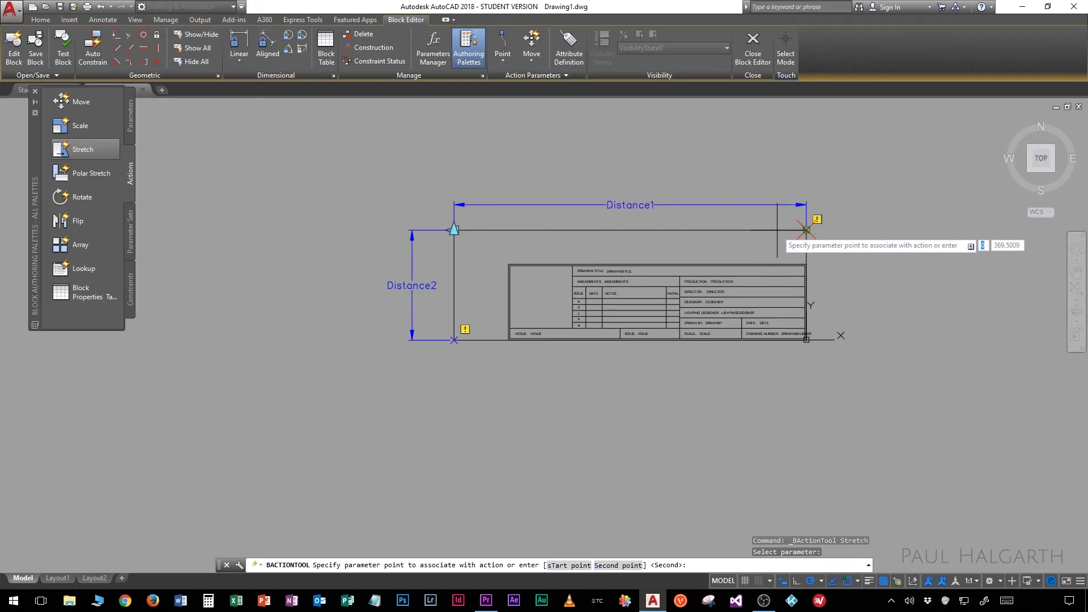
left_click(454, 229)
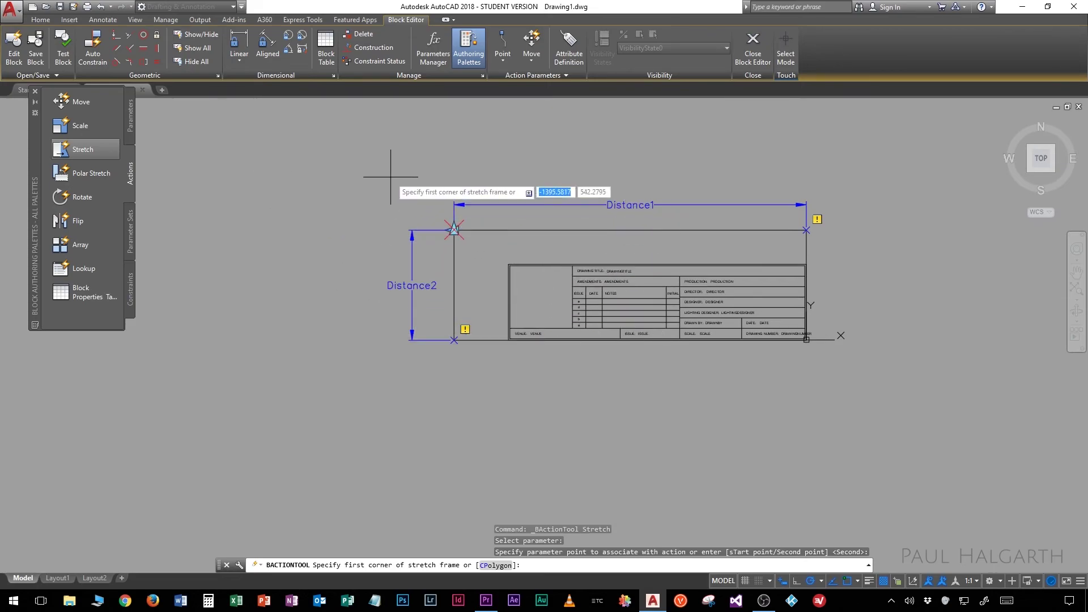
left_click(380, 156)
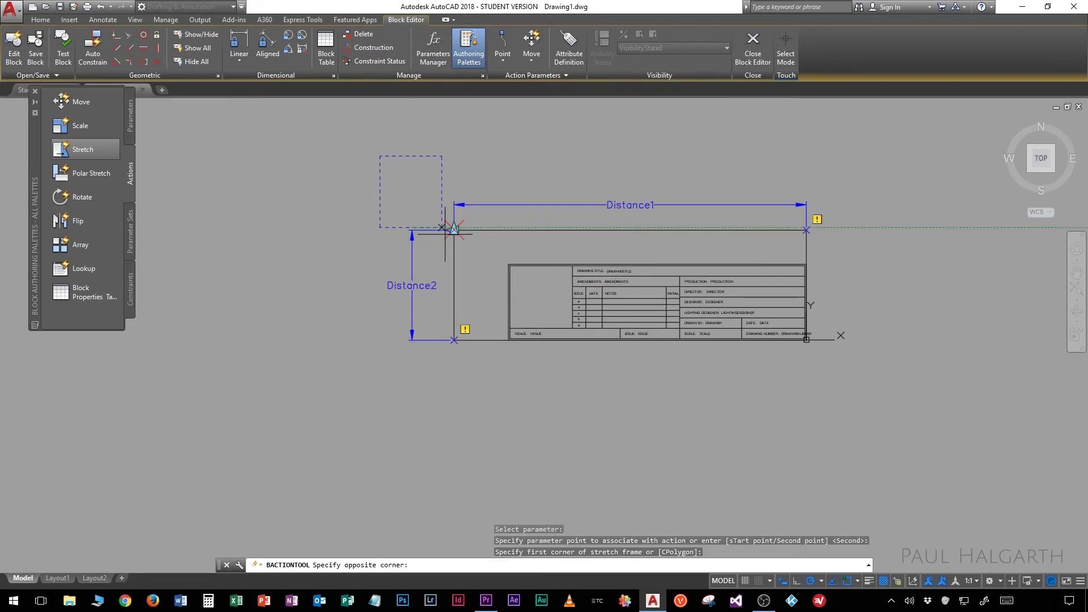
left_click(490, 387)
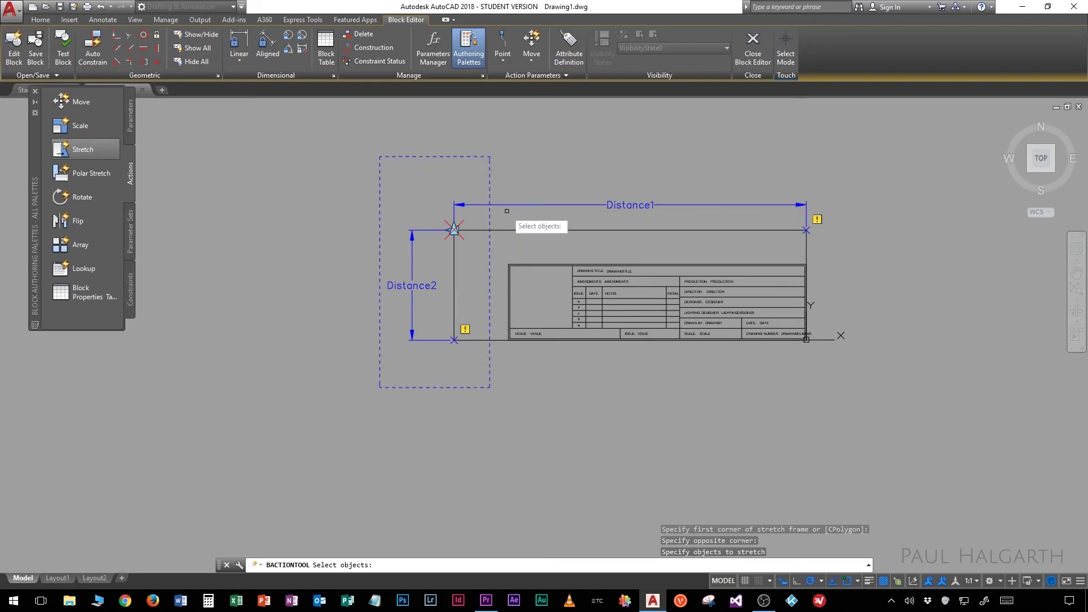
left_click(454, 270)
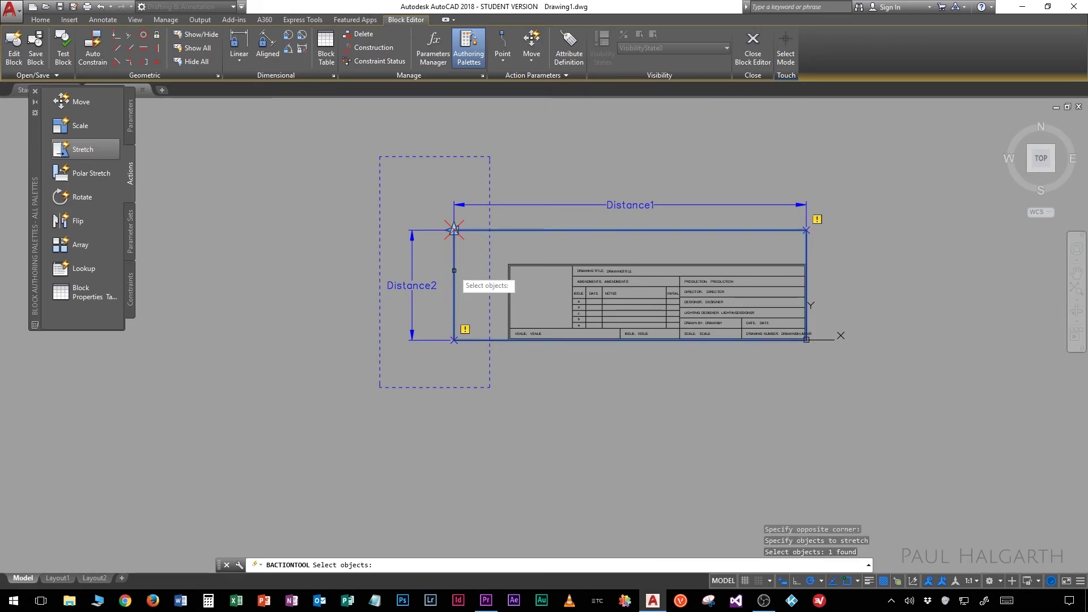
key("Return")
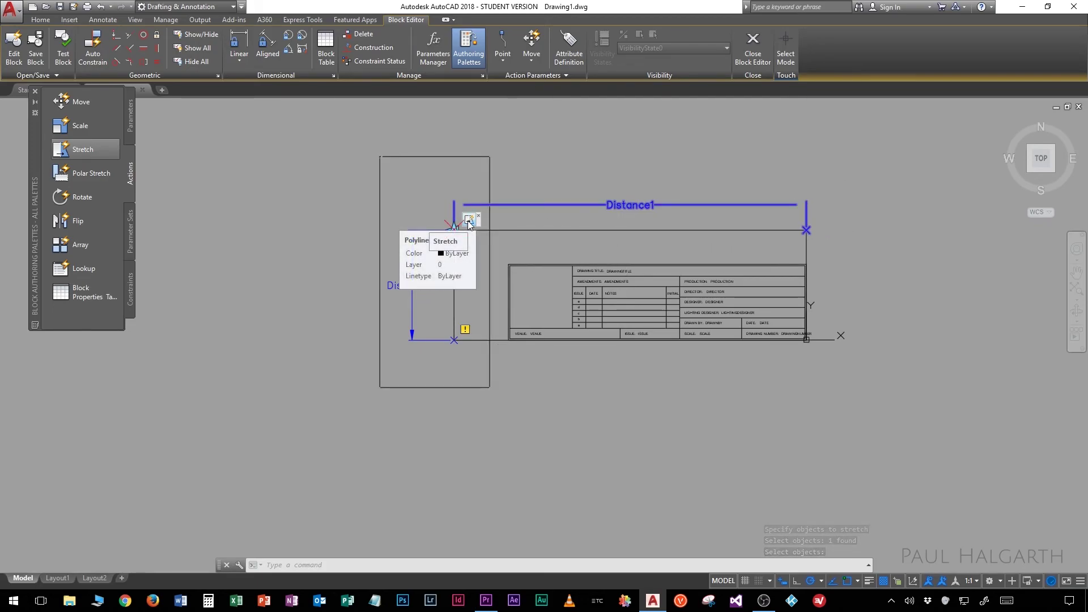
key("Return")
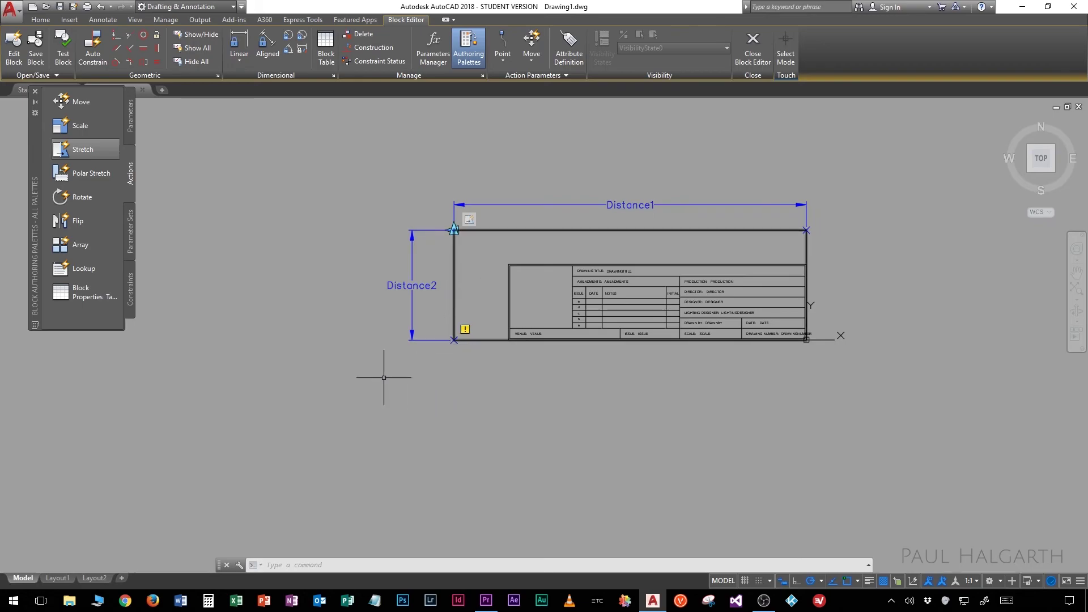
Add a Stretch action to the vertical parameter's upper end, framing the border's whole top edge and selecting the border rectangle
left_click(82, 149)
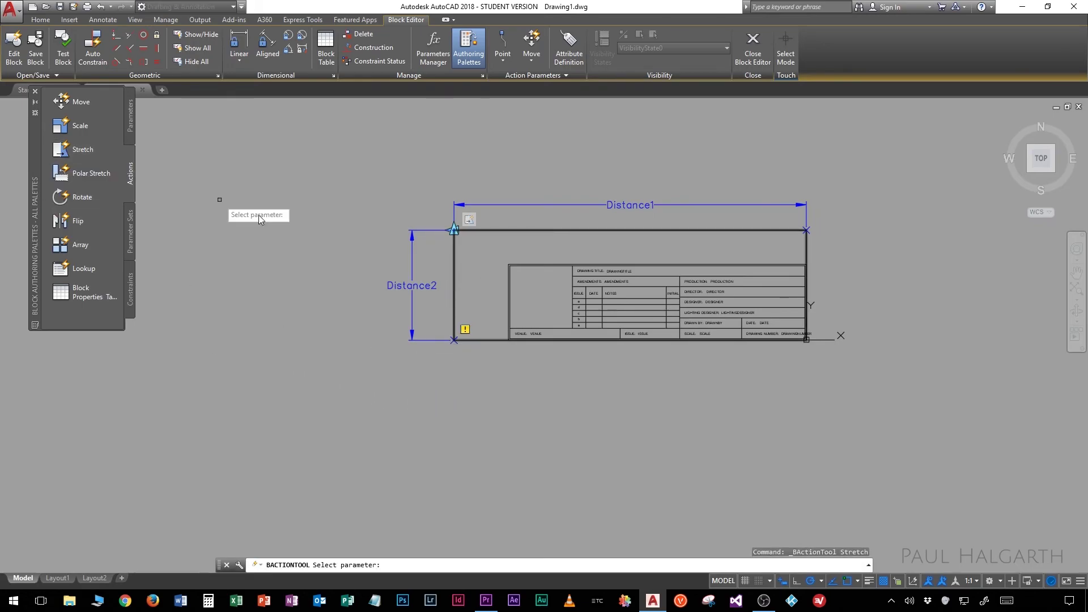
left_click(412, 268)
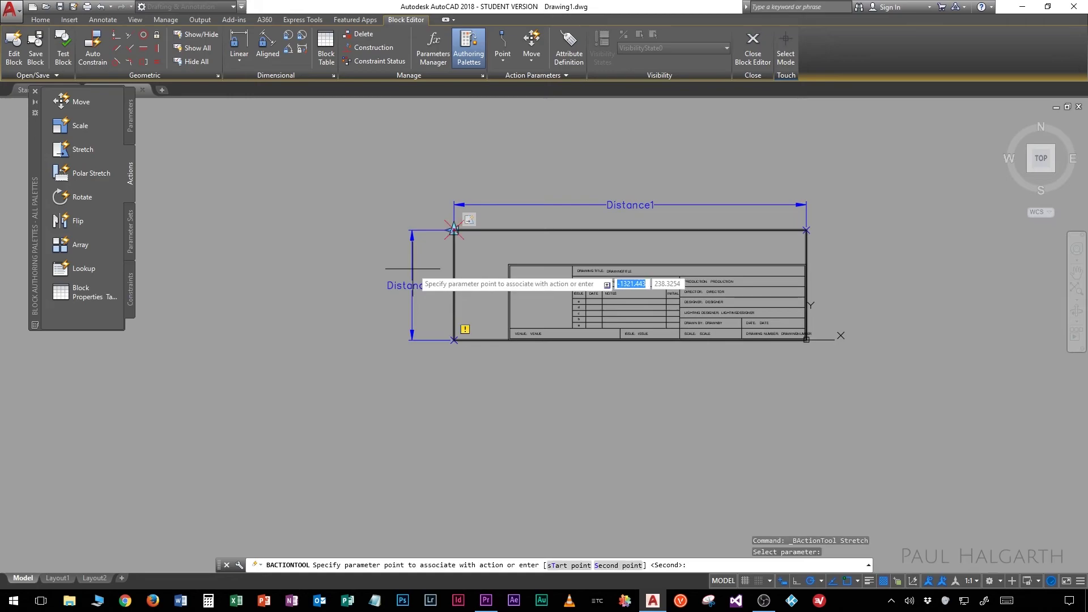
left_click(454, 230)
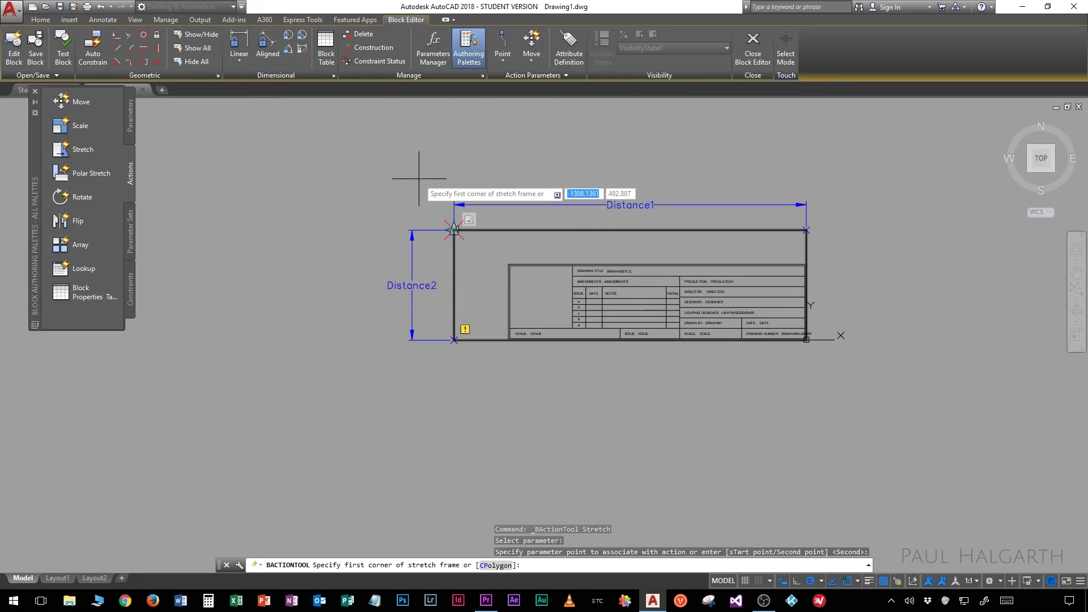
left_click(352, 166)
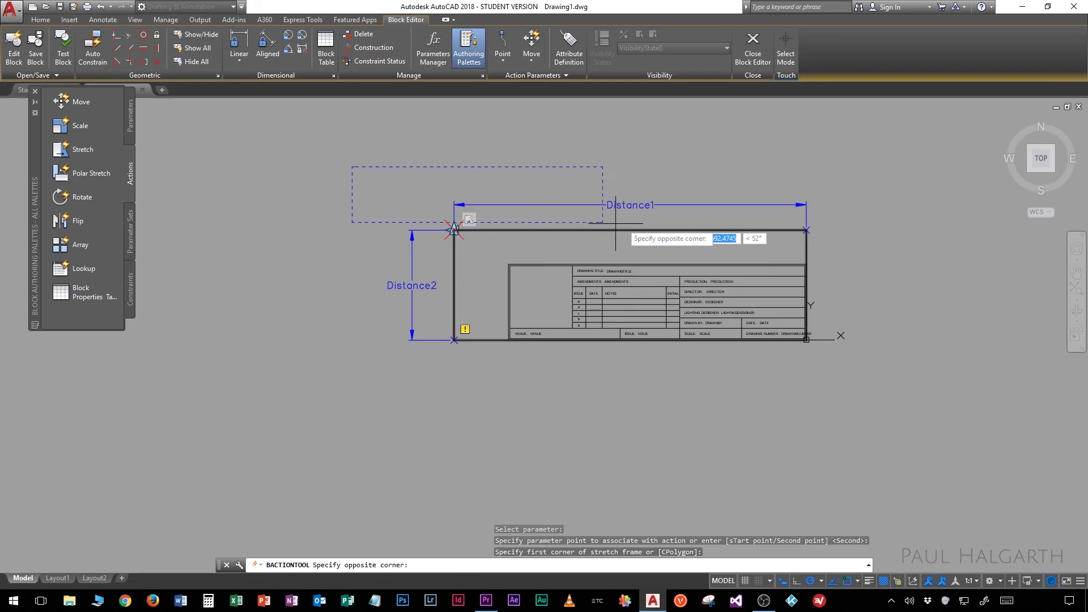
left_click(845, 250)
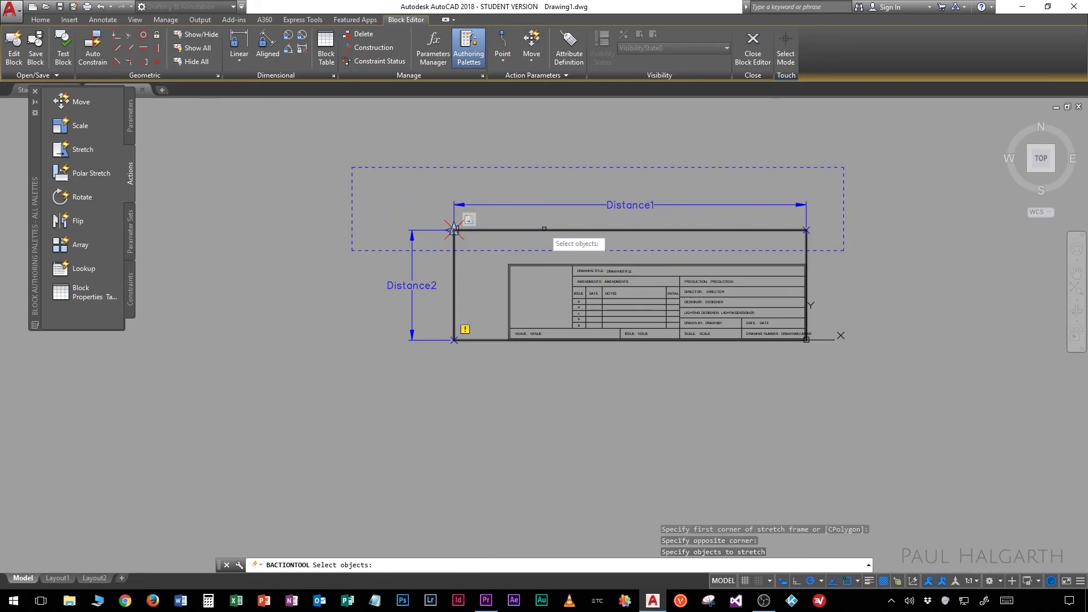
left_click(544, 229)
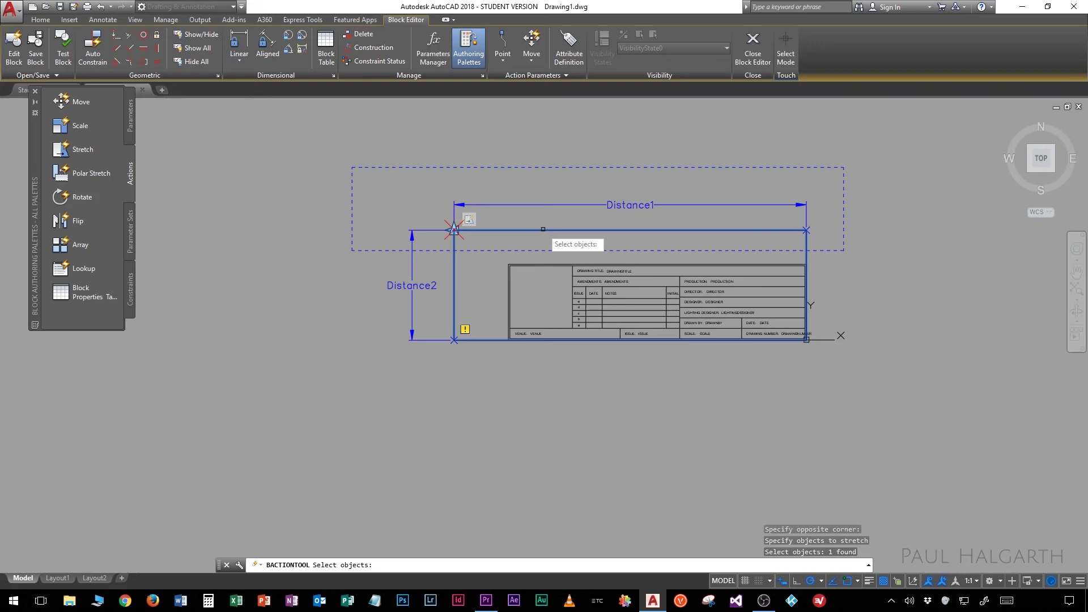
key("Return")
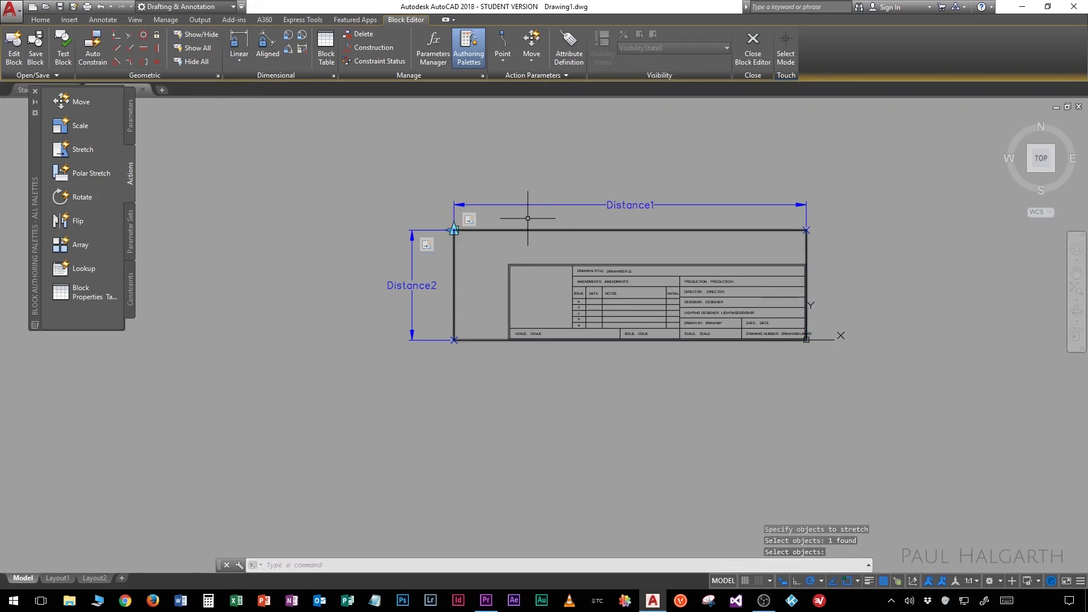
Test the block and stretch its border outward to the left and upward from the upper-left corner grips
left_click(63, 52)
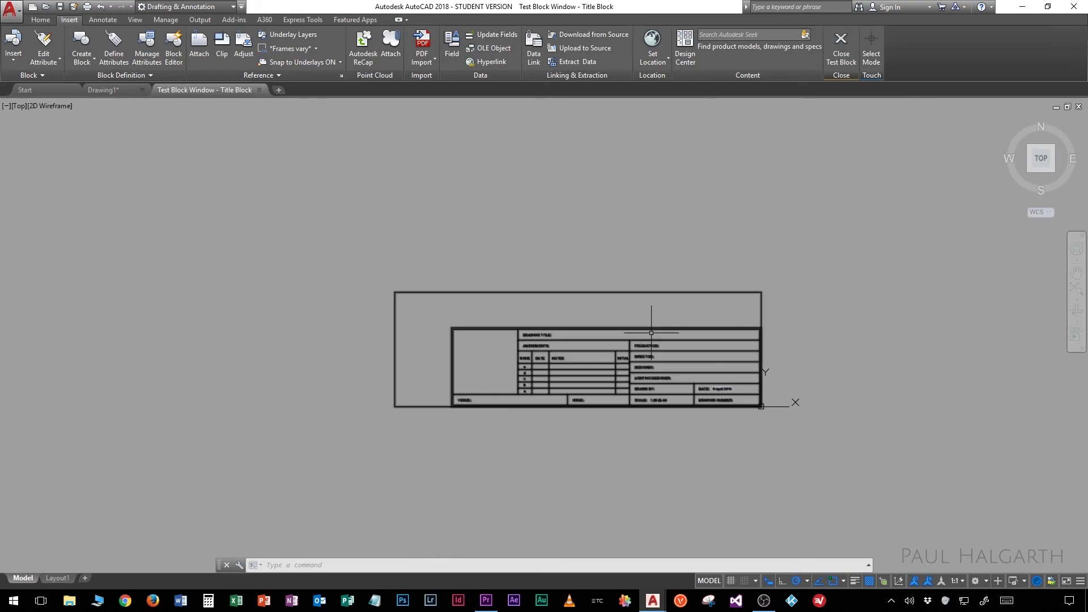
left_click(417, 347)
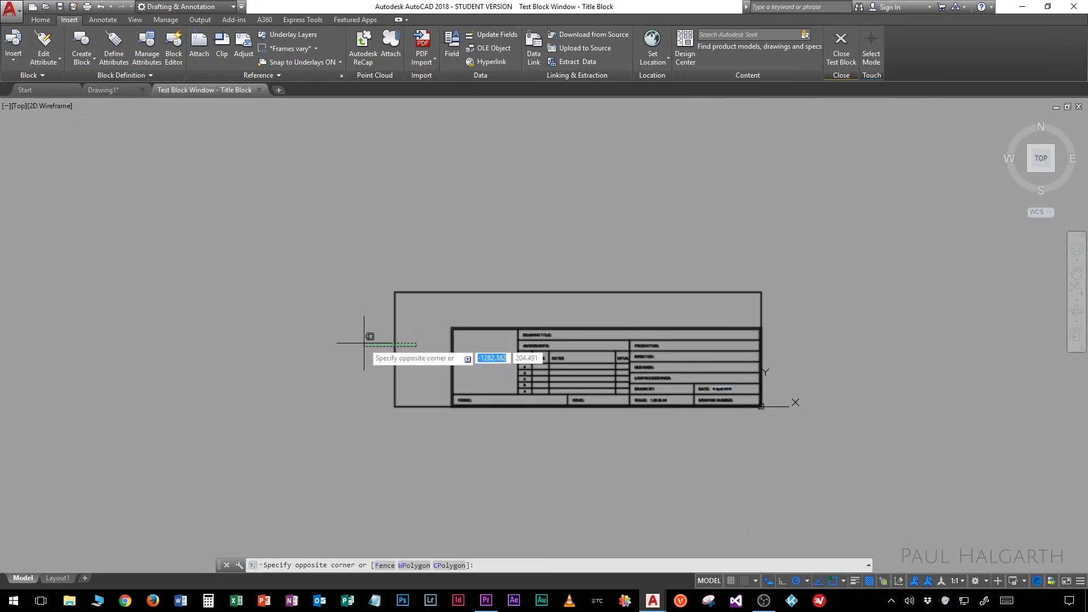
left_click(364, 343)
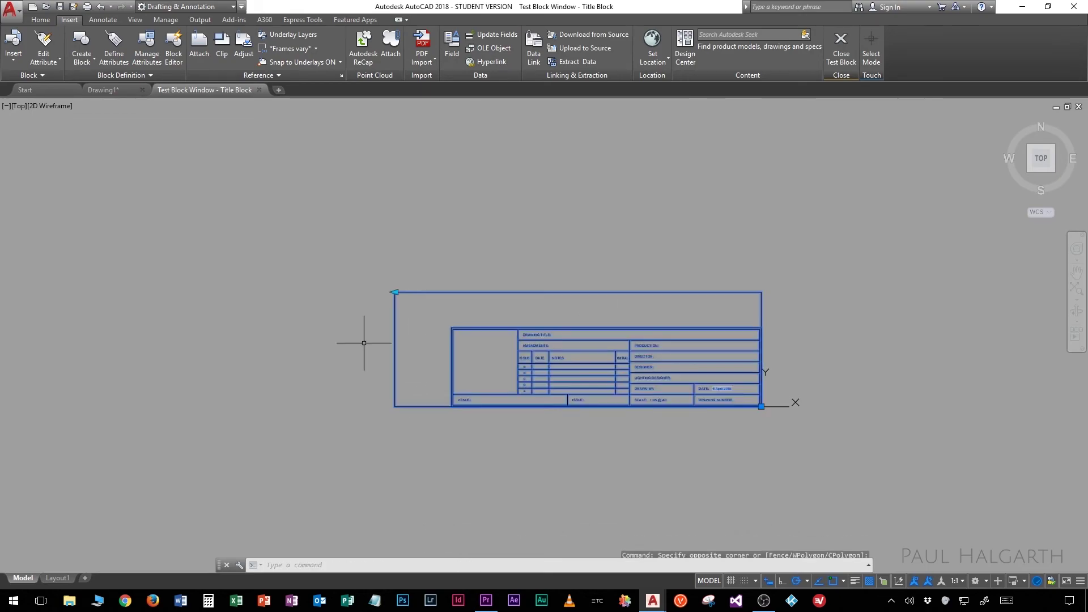
left_click(396, 292)
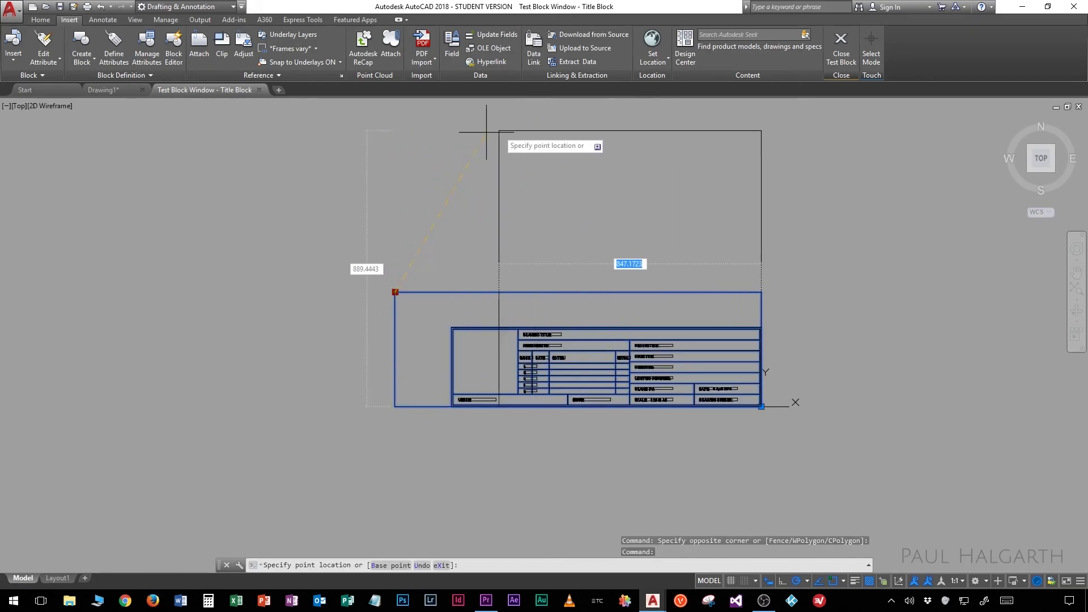
left_click(238, 115)
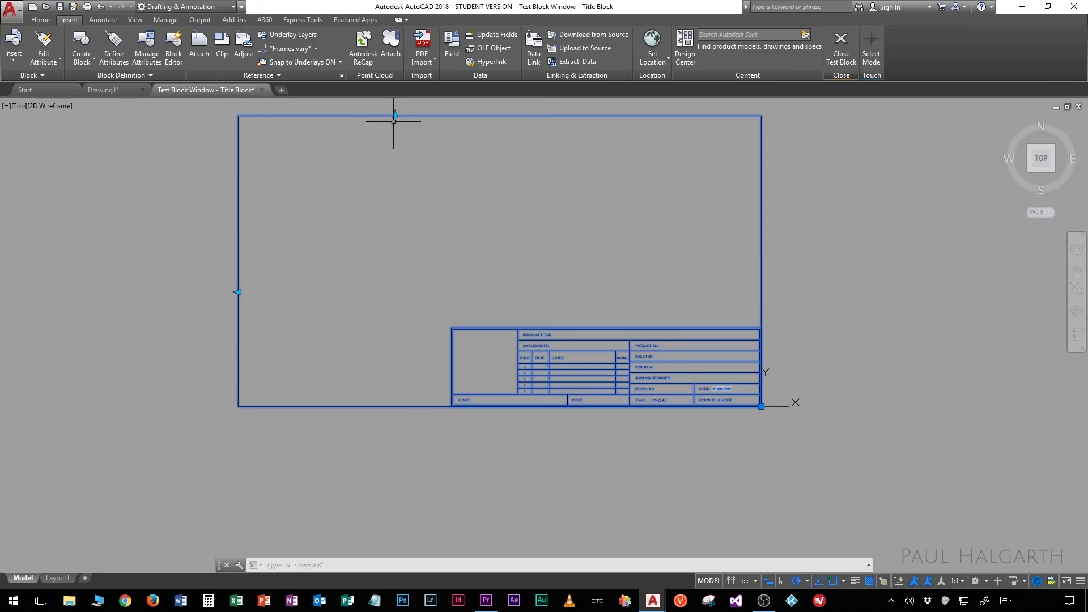
Test stretching the border's height and width separately with its top and left grips, and close the test window
left_click(395, 115)
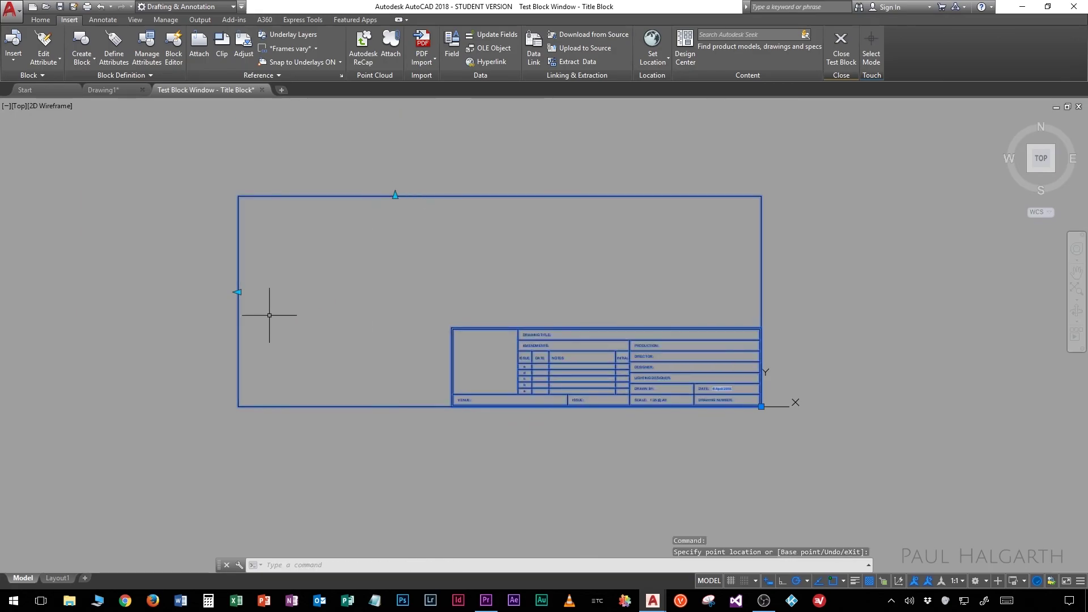
left_click(370, 281)
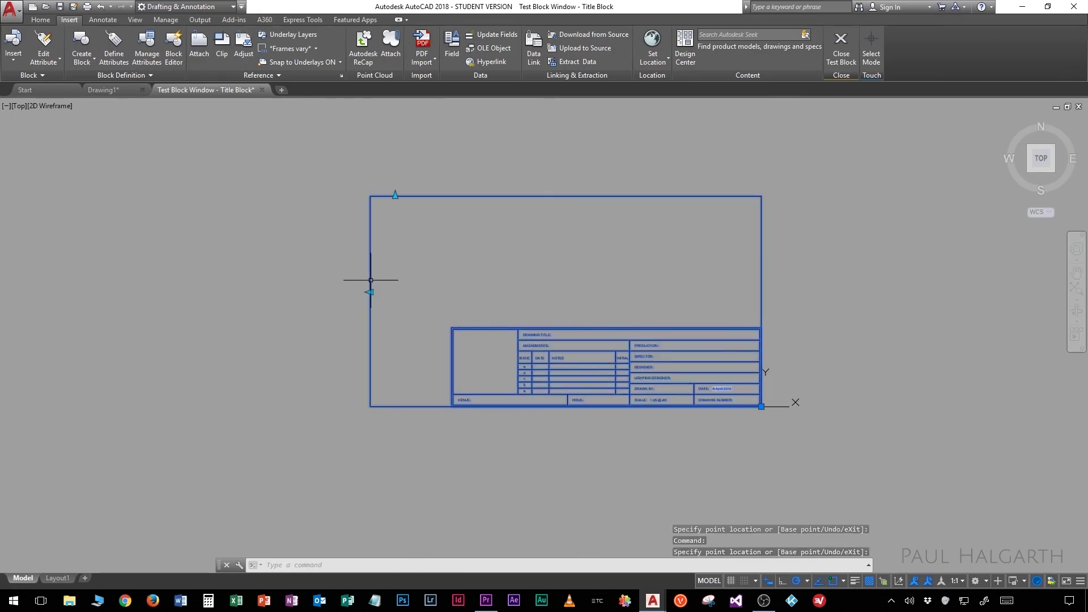
left_click(369, 292)
left_click(222, 286)
left_click(396, 195)
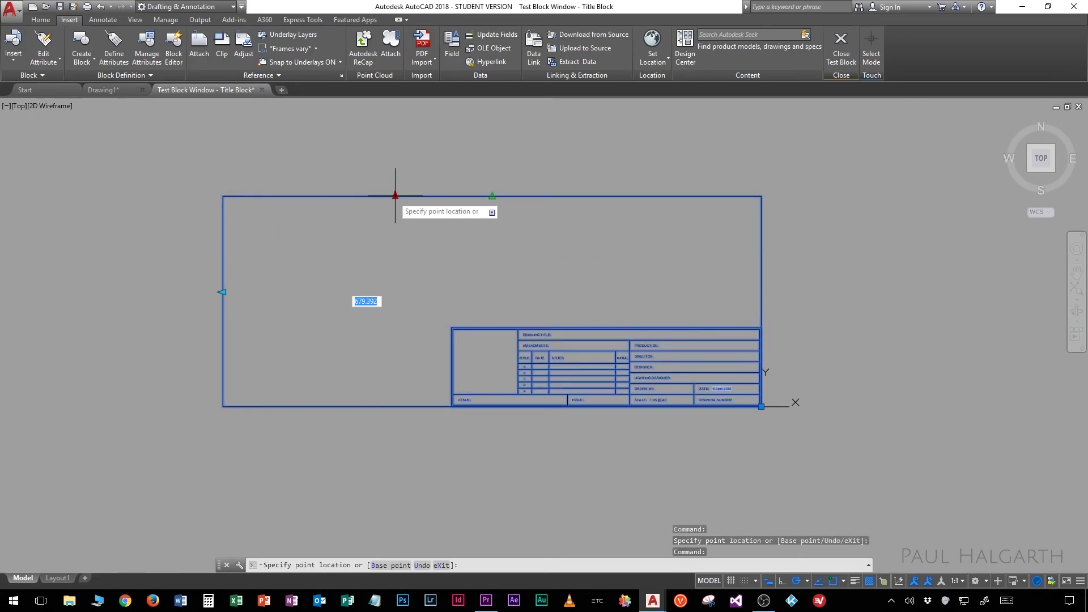
left_click(396, 283)
left_click(398, 278)
left_click(396, 280)
left_click(395, 282)
left_click(409, 175)
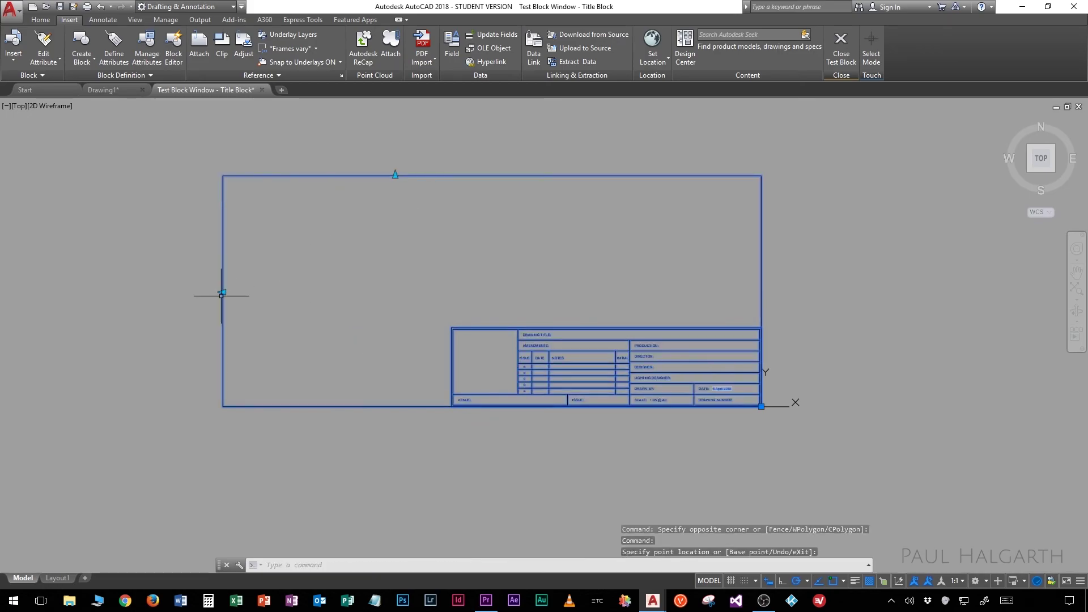
left_click(393, 287)
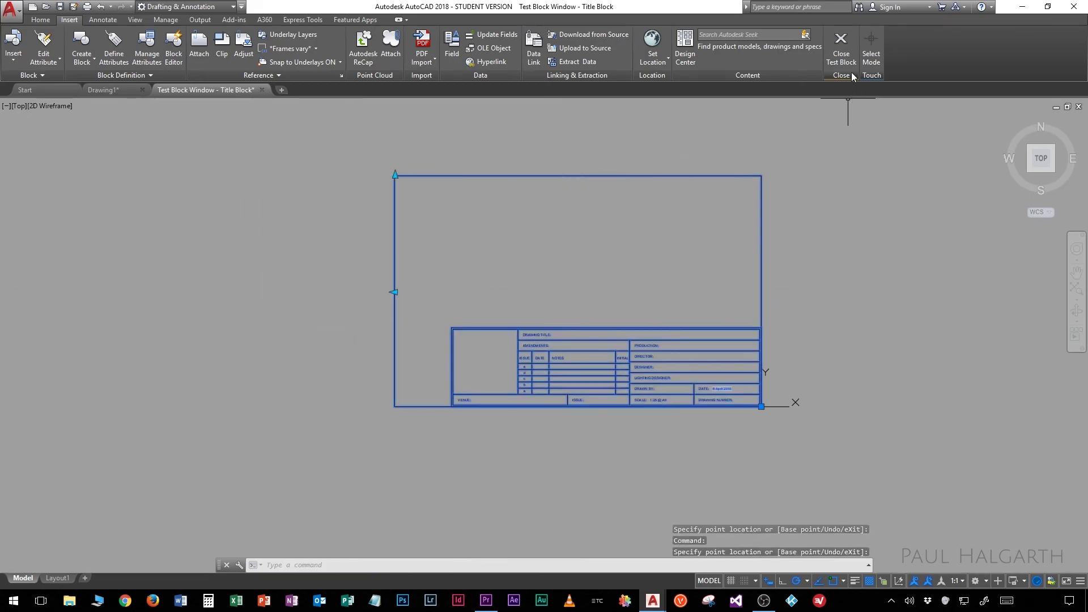
left_click(842, 51)
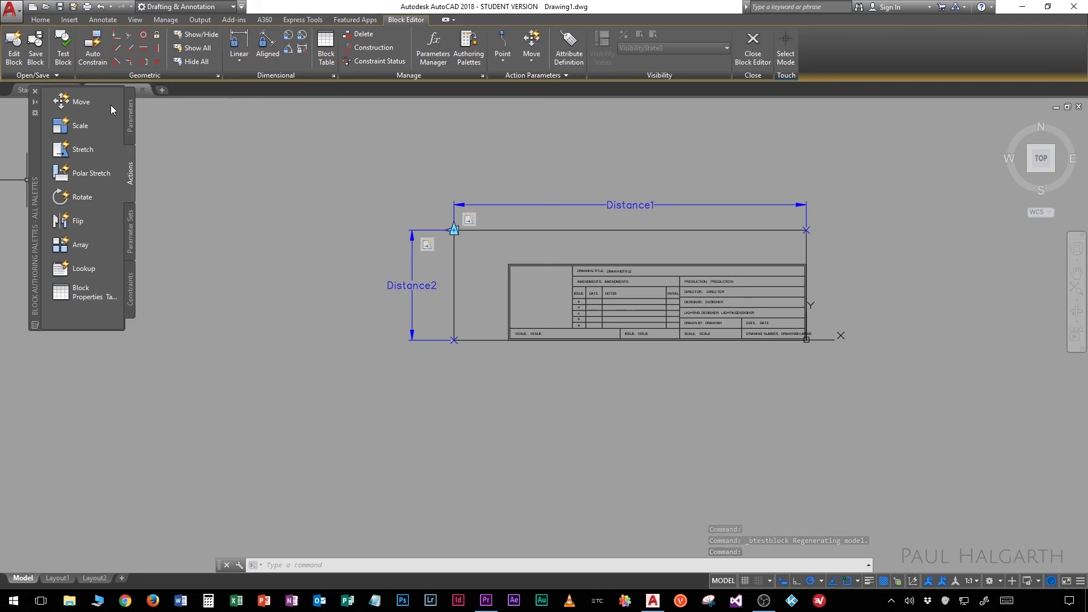
Add a Move action to the horizontal parameter's left end, selecting the vertical parameter as the object to move
left_click(73, 105)
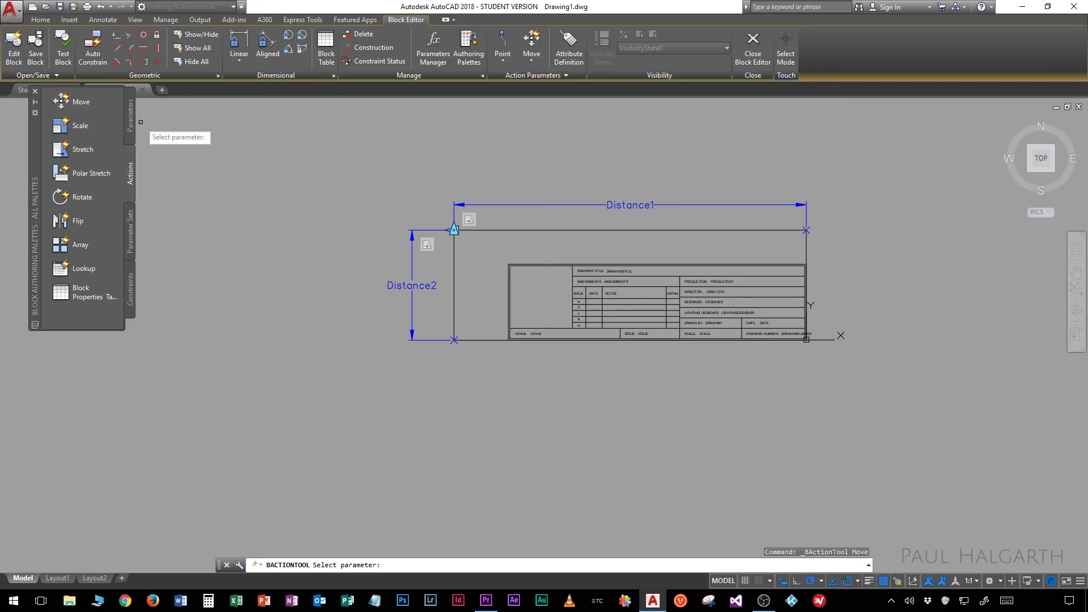
left_click(589, 205)
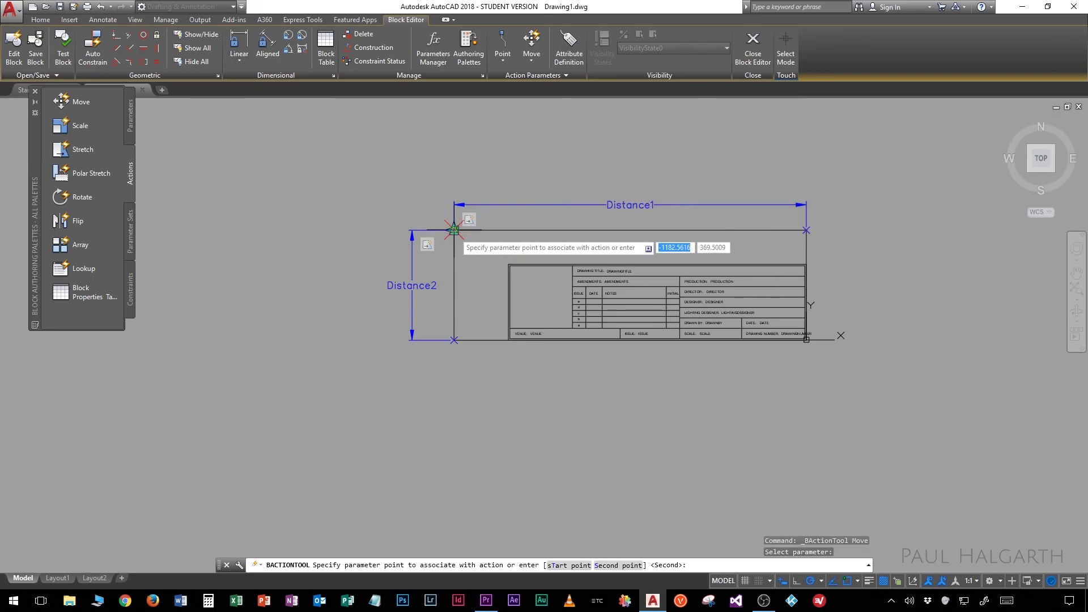
left_click(454, 229)
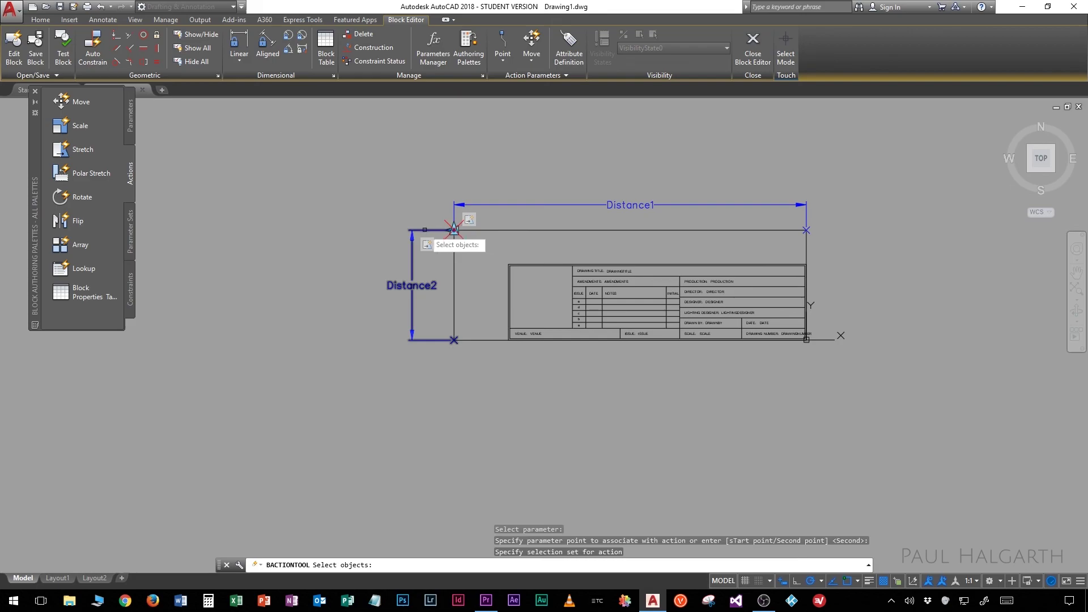
left_click(411, 258)
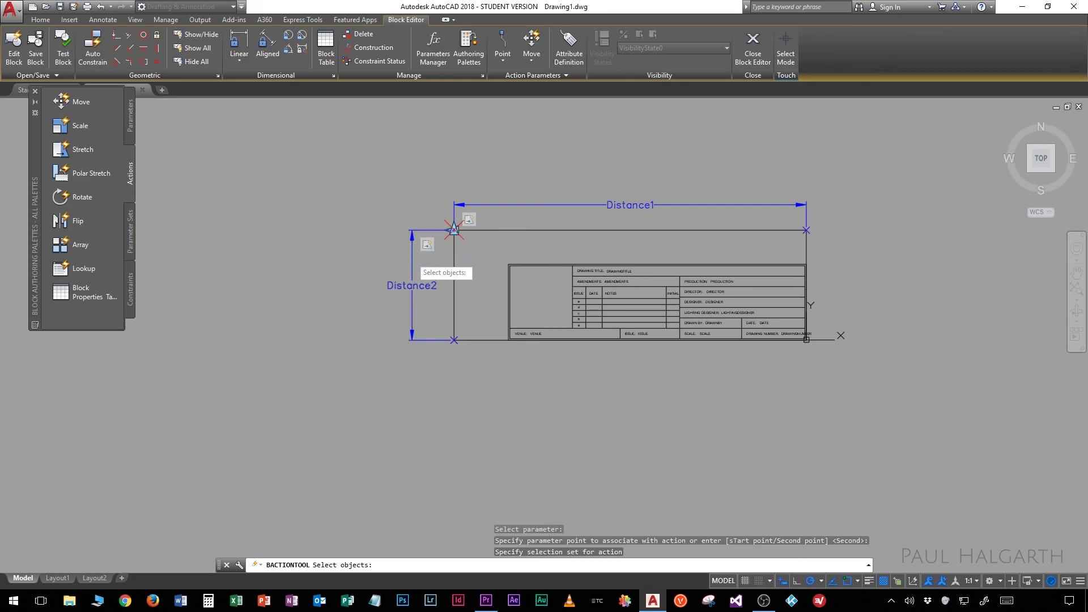
key("Return")
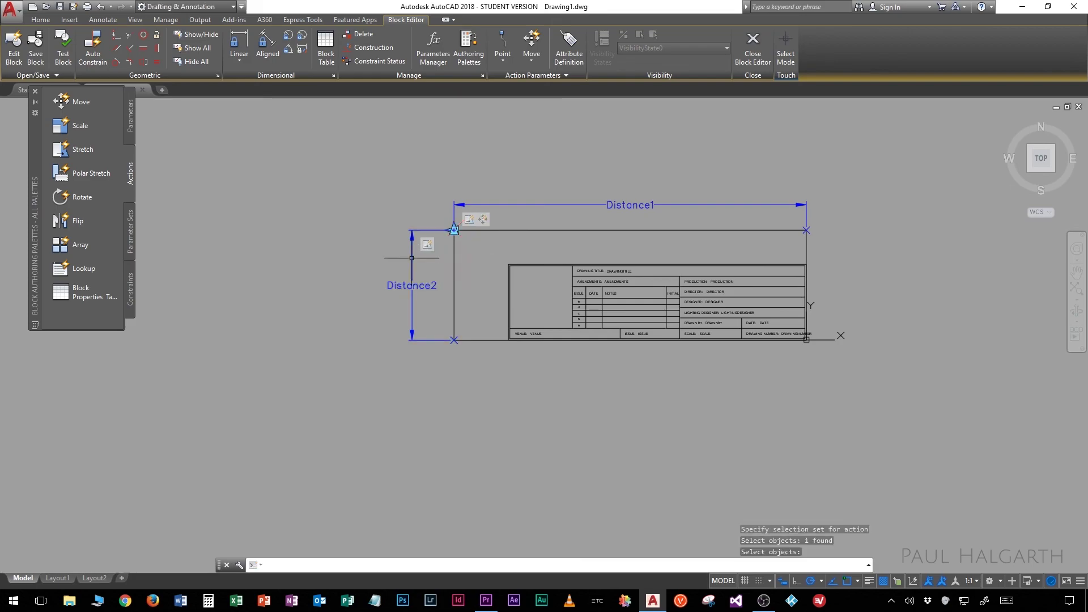
mouse_move(429, 247)
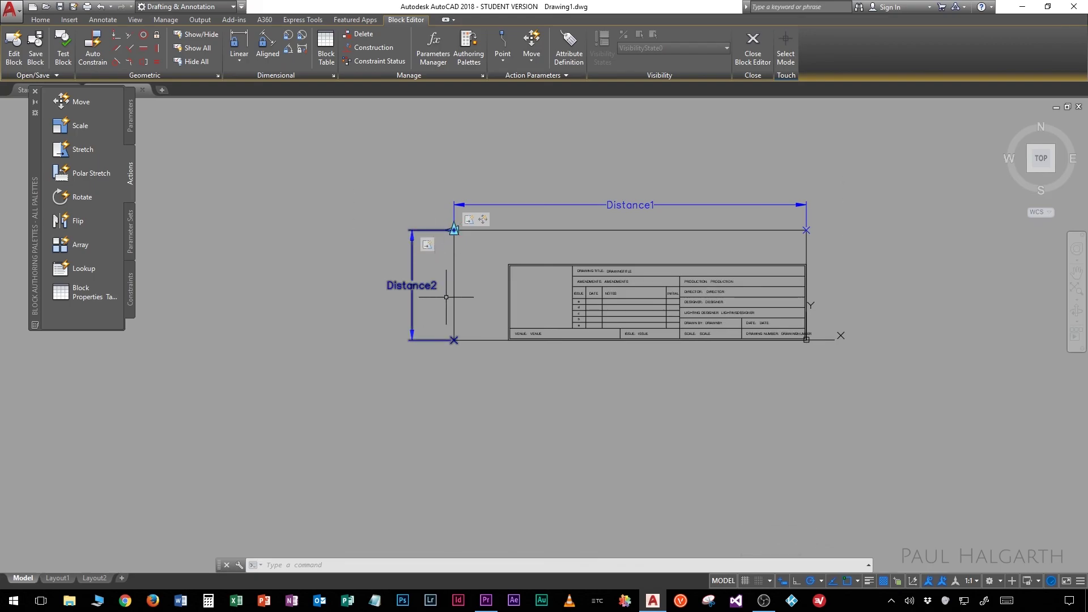
Add a Move action to the vertical parameter's upper end, selecting the horizontal parameter as the object to move
left_click(80, 102)
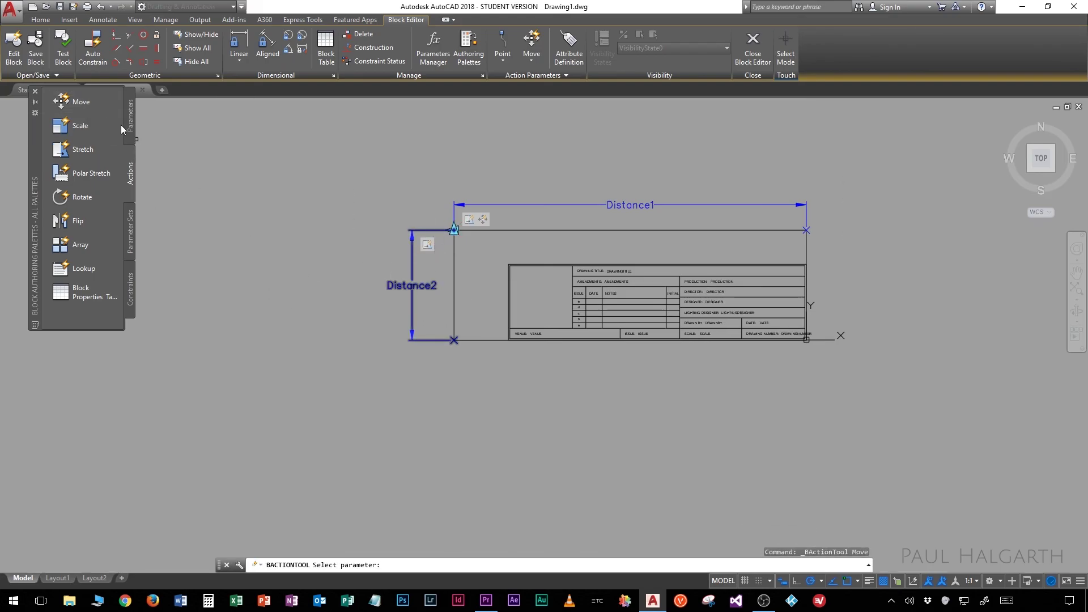
left_click(412, 270)
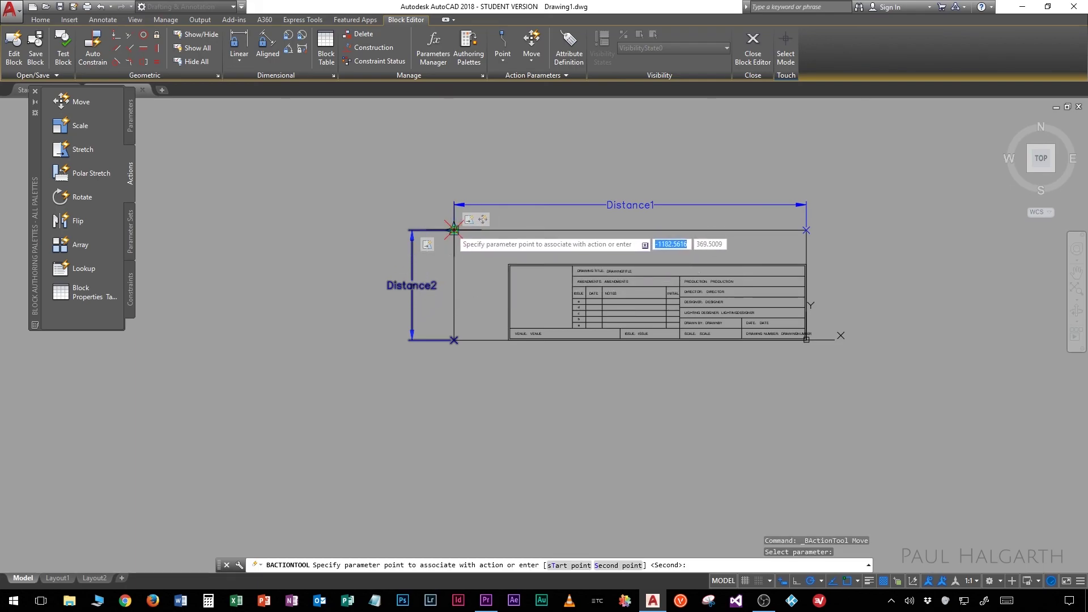
left_click(454, 229)
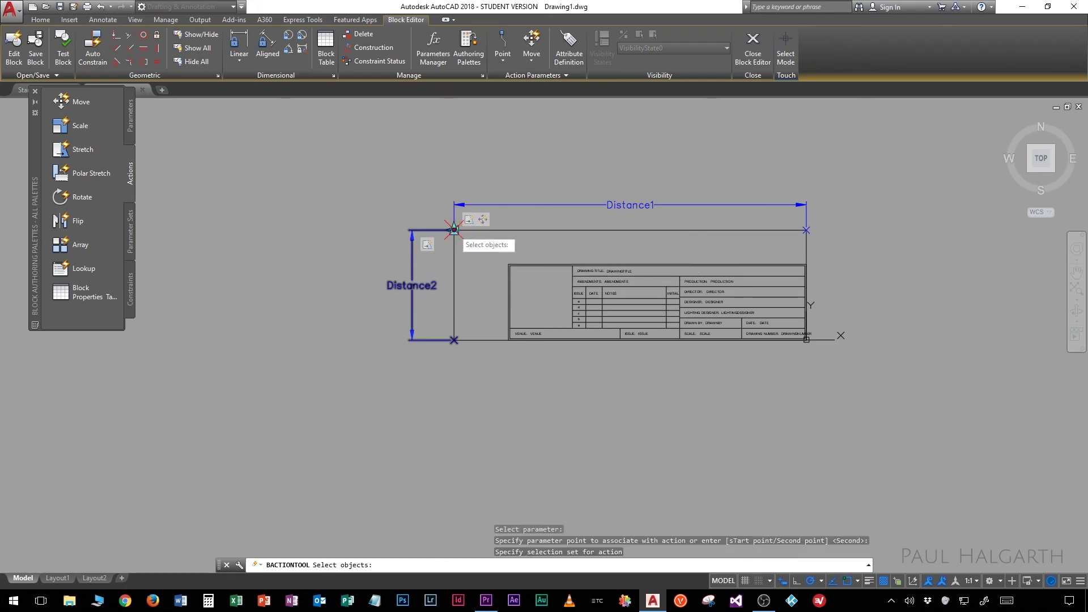
left_click(590, 204)
key("Return")
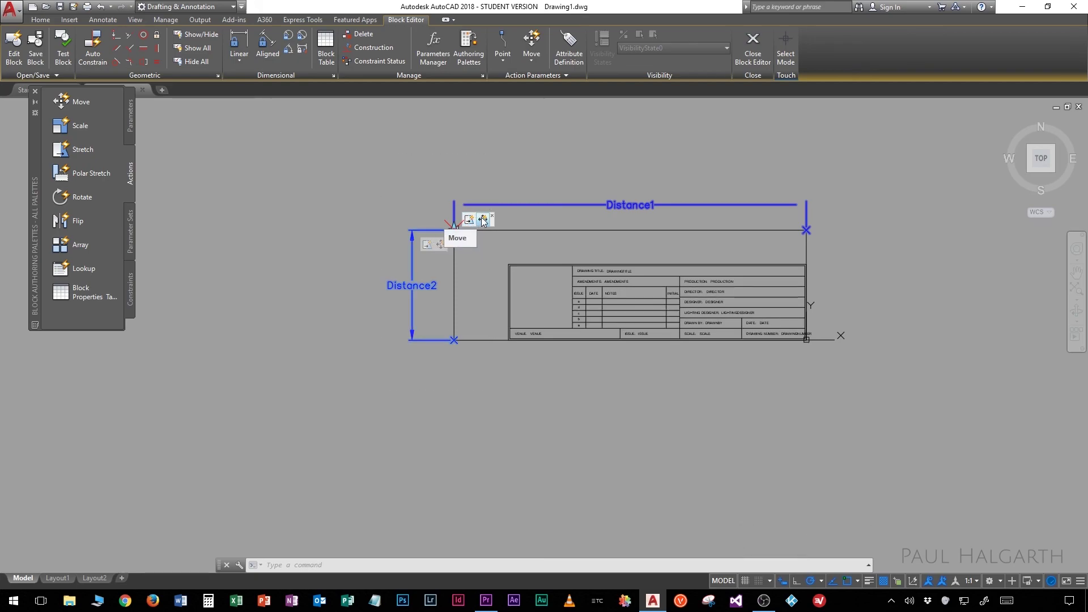
right_click(482, 221)
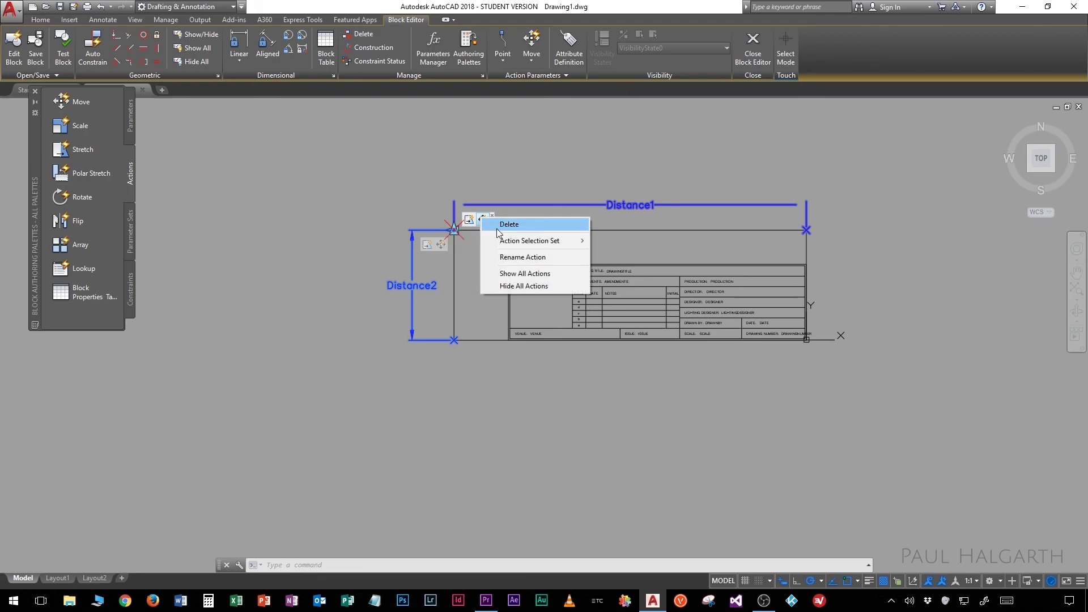
mouse_move(506, 244)
left_click(356, 188)
left_click(283, 177)
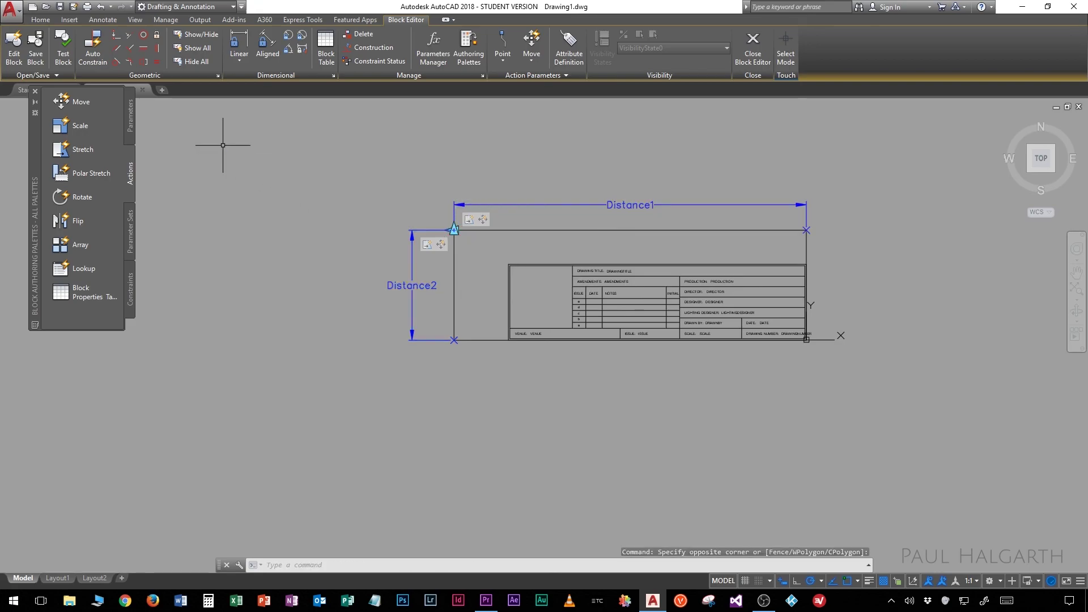
Test the block and stretch its border diagonally outward and inward from the upper-left corner grip
left_click(67, 56)
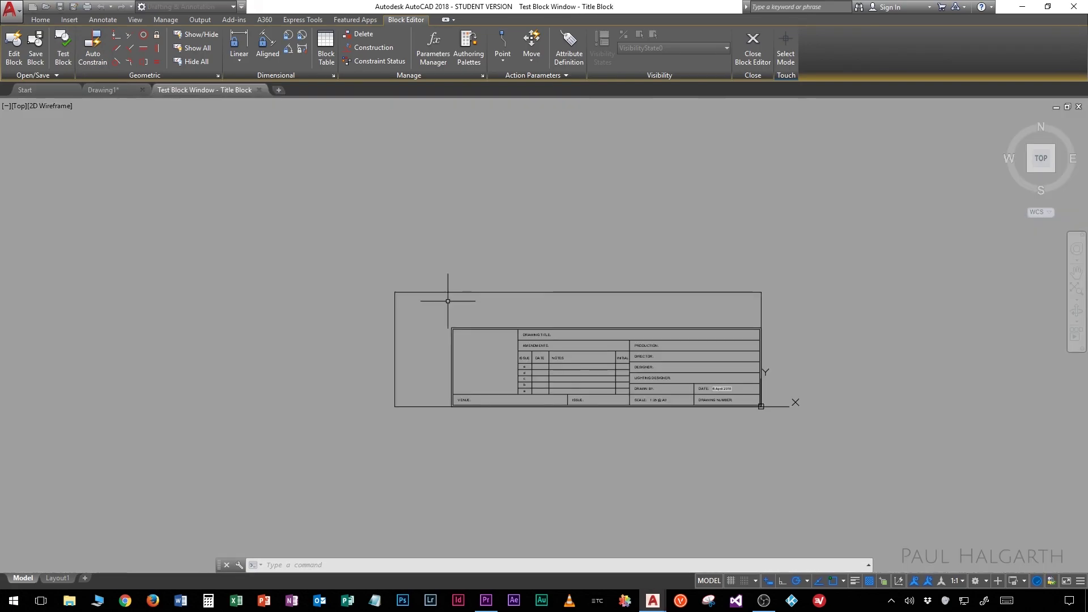
left_click(467, 306)
left_click(451, 271)
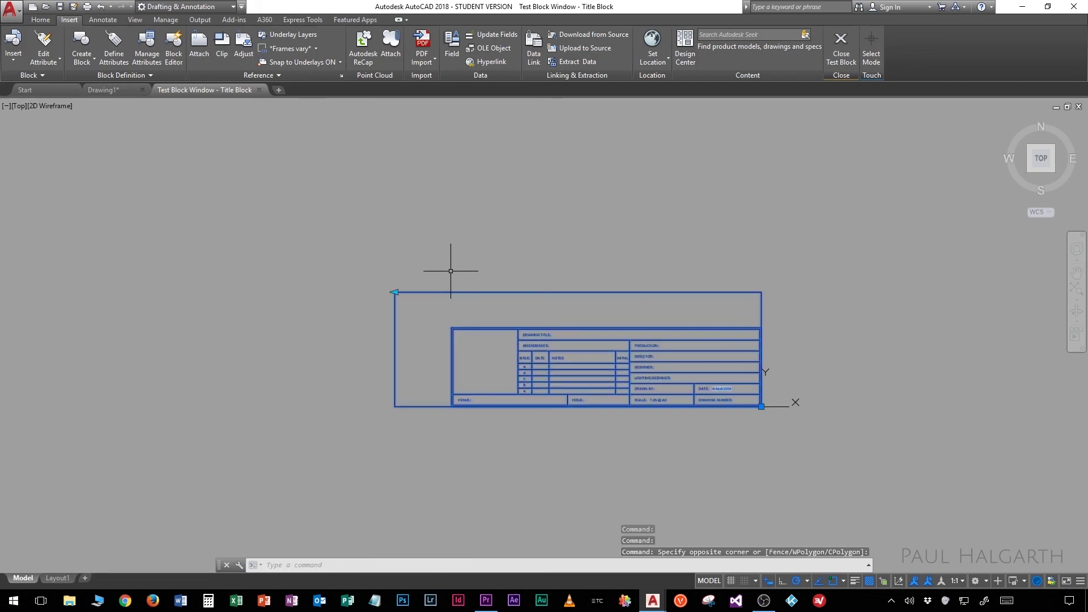
left_click(395, 292)
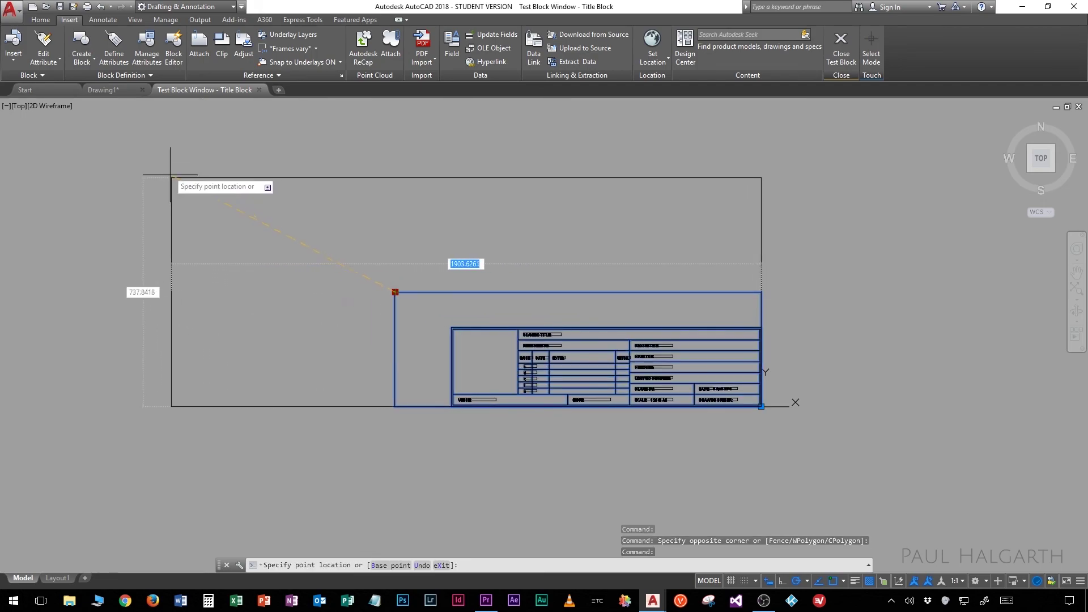
left_click(172, 118)
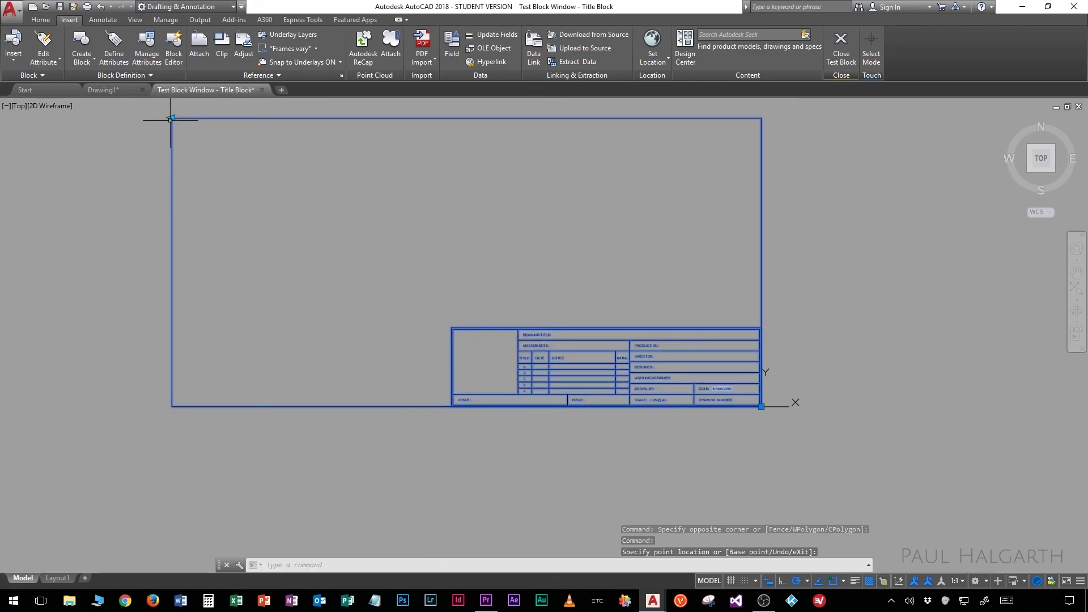
left_click(386, 225)
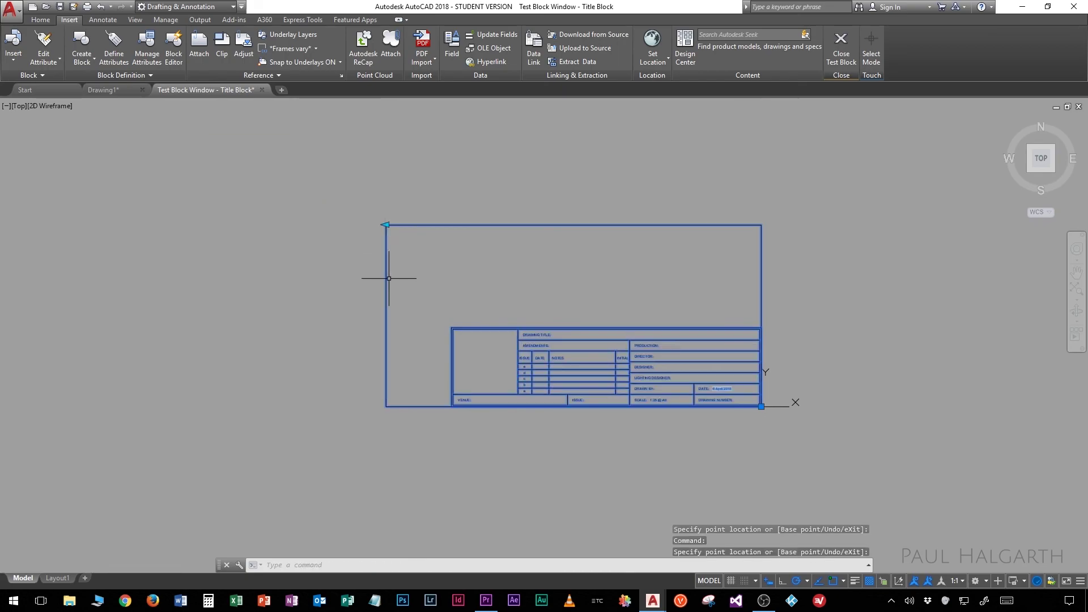
left_click(386, 224)
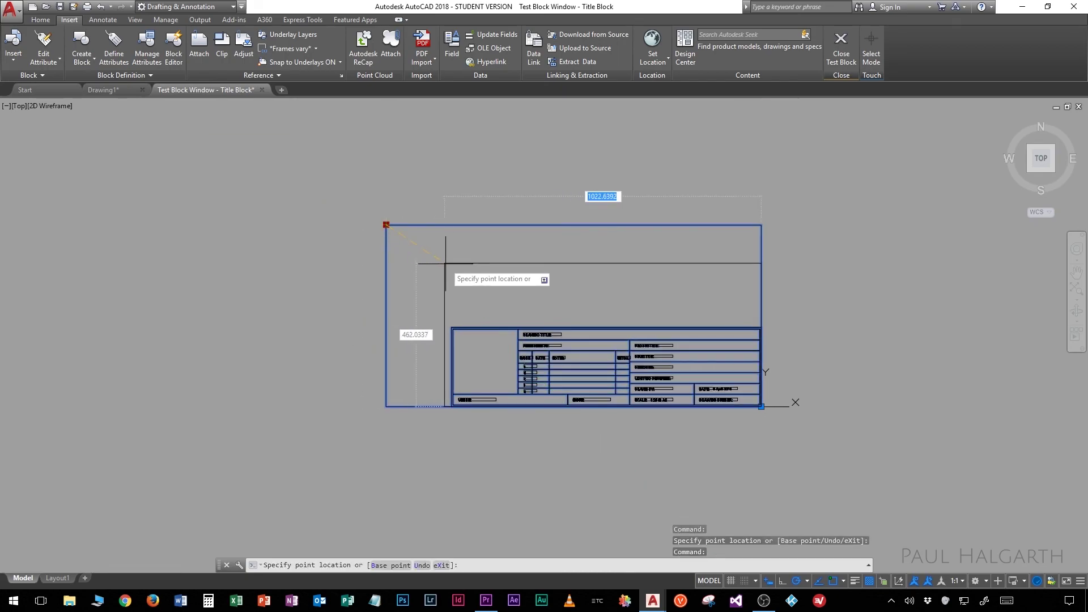
left_click(440, 274)
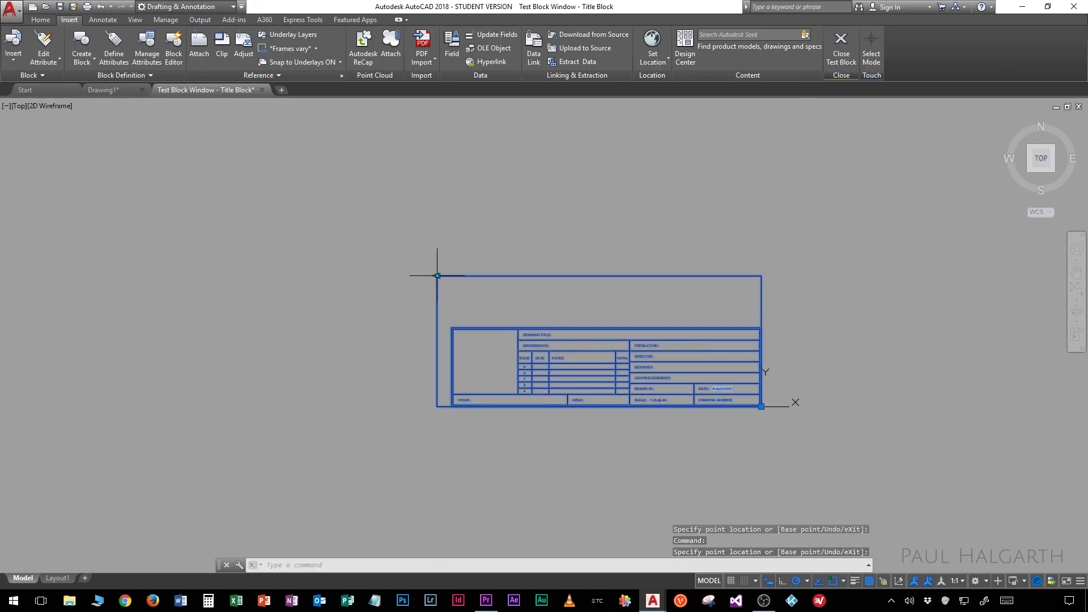
left_click(276, 208)
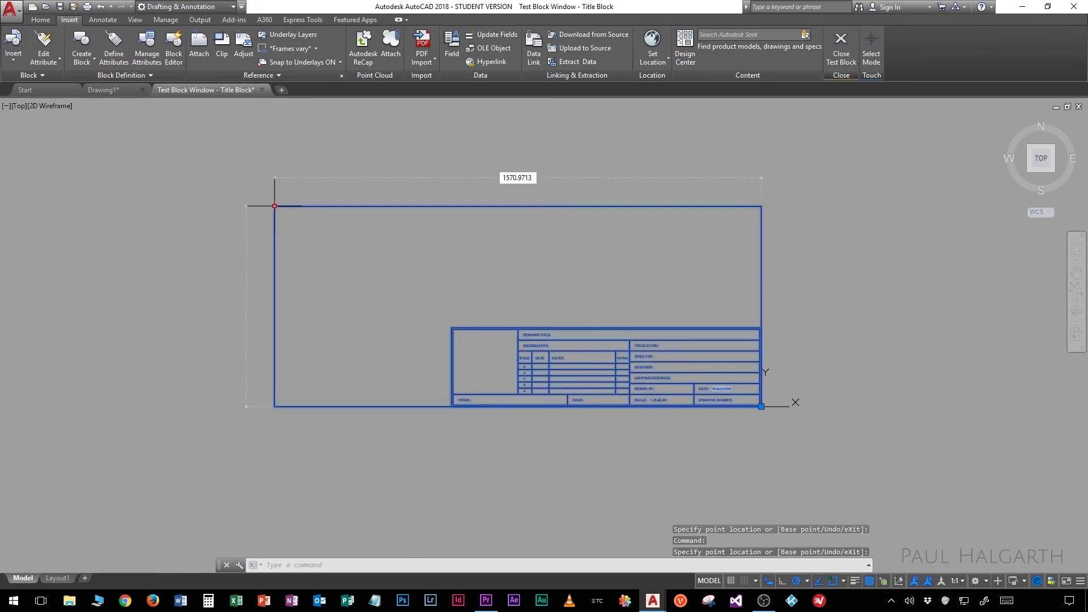
Test shrinking the border inside the title block, enlarging it and fitting it just around the title block, and close the test window
left_click(275, 207)
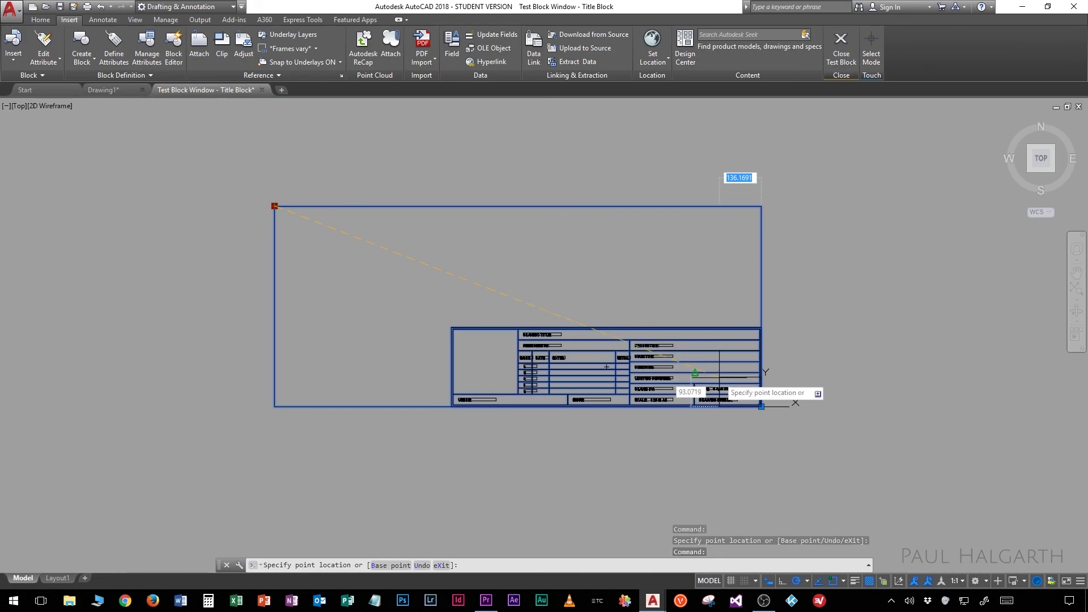
left_click(718, 374)
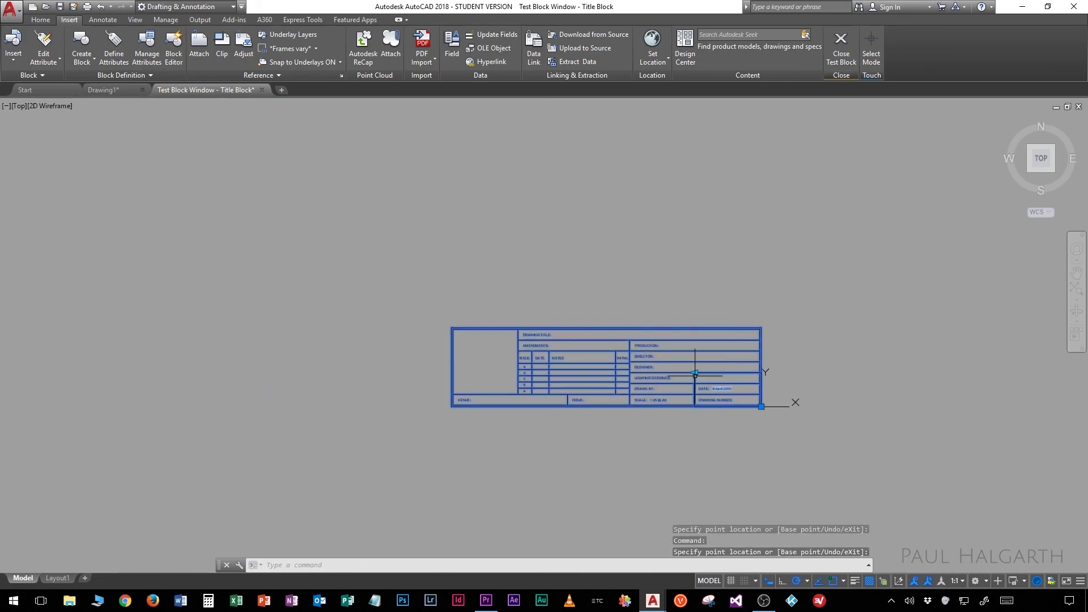
left_click(695, 374)
left_click(207, 181)
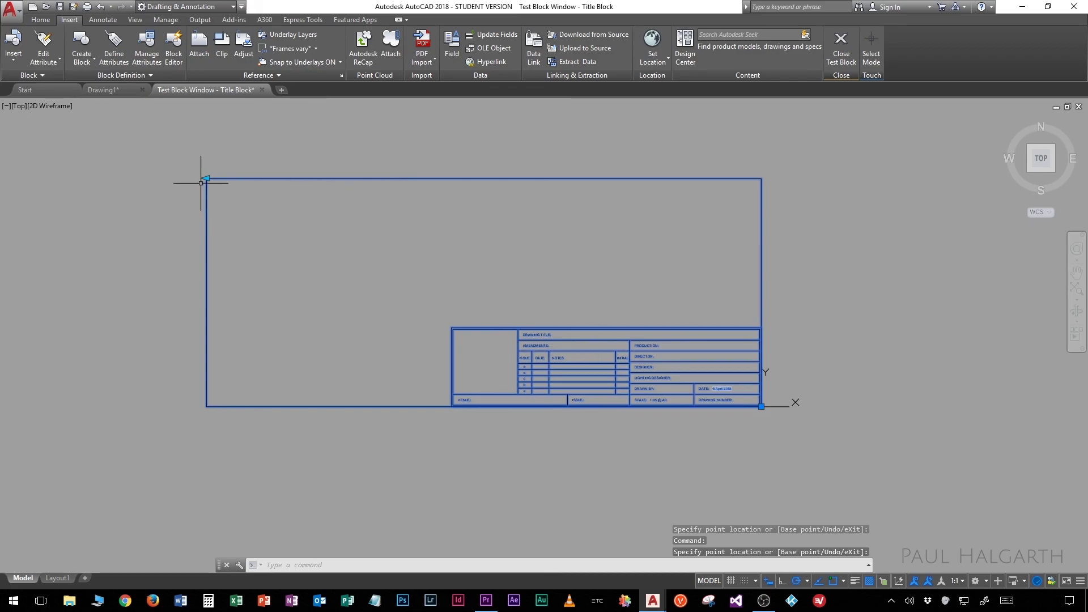
left_click(207, 178)
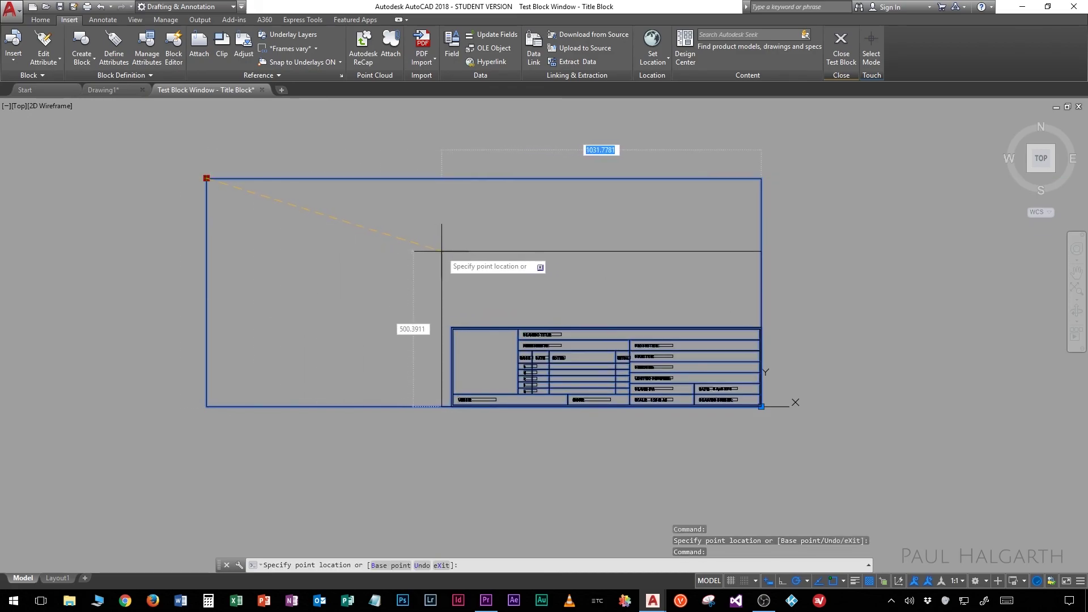
left_click(441, 315)
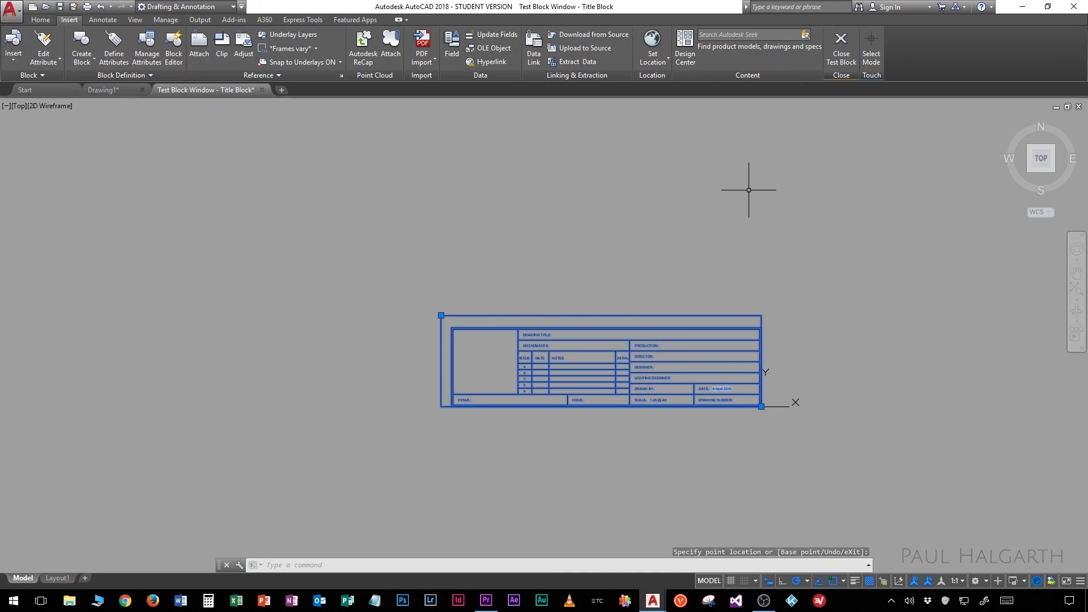
left_click(842, 63)
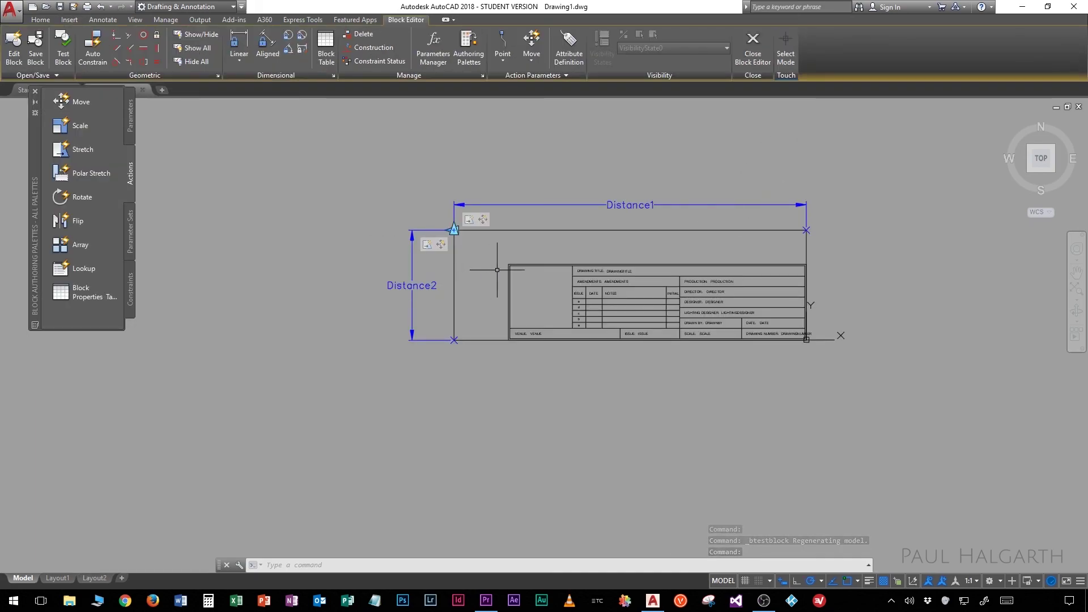
Close the Block Editor for the title block
left_click(754, 49)
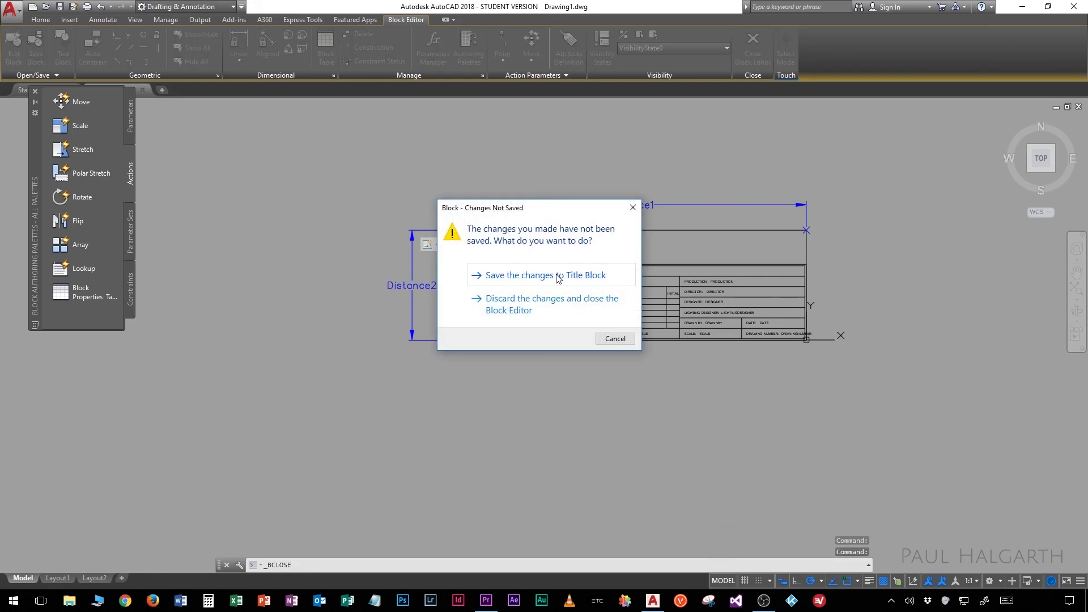